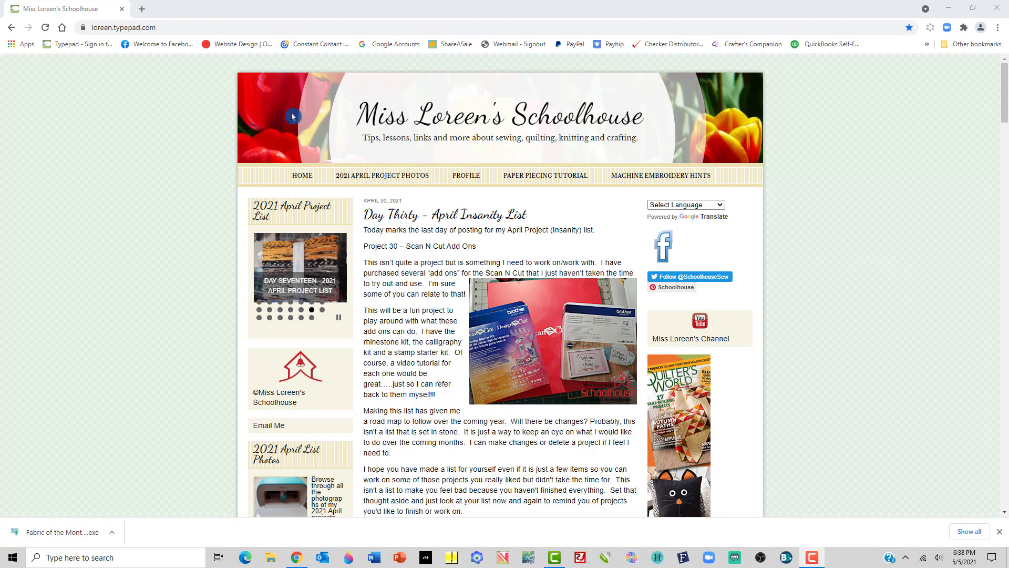
Go to electricquilt.com and open the EQ Fabric of the Month page from the Freebies & Lessons section.
{"action": "left_click", "coordinate": [163, 28]}
{"action": "left_click", "coordinate": [73, 33]}
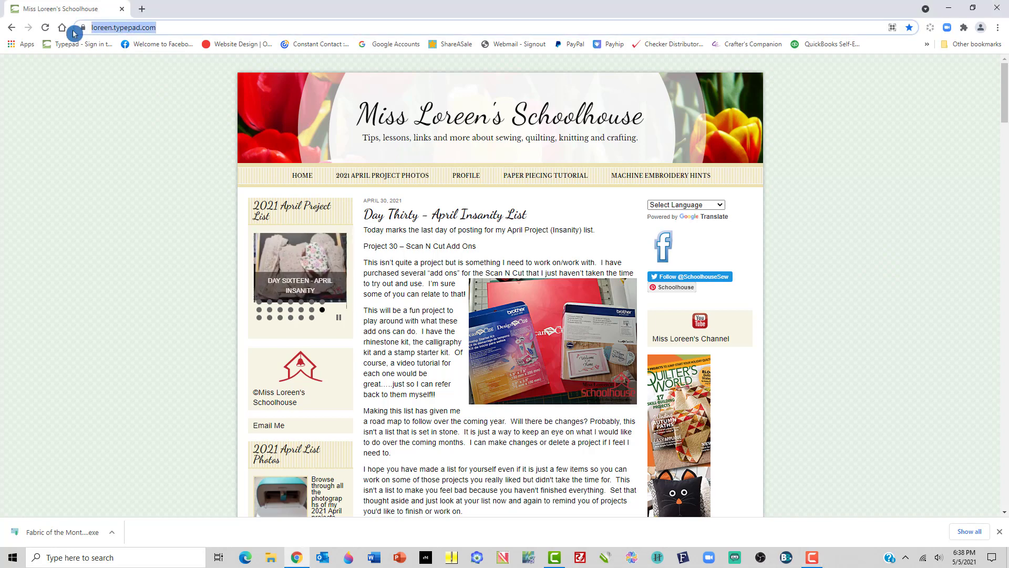
{"action": "type", "text": "elect"}
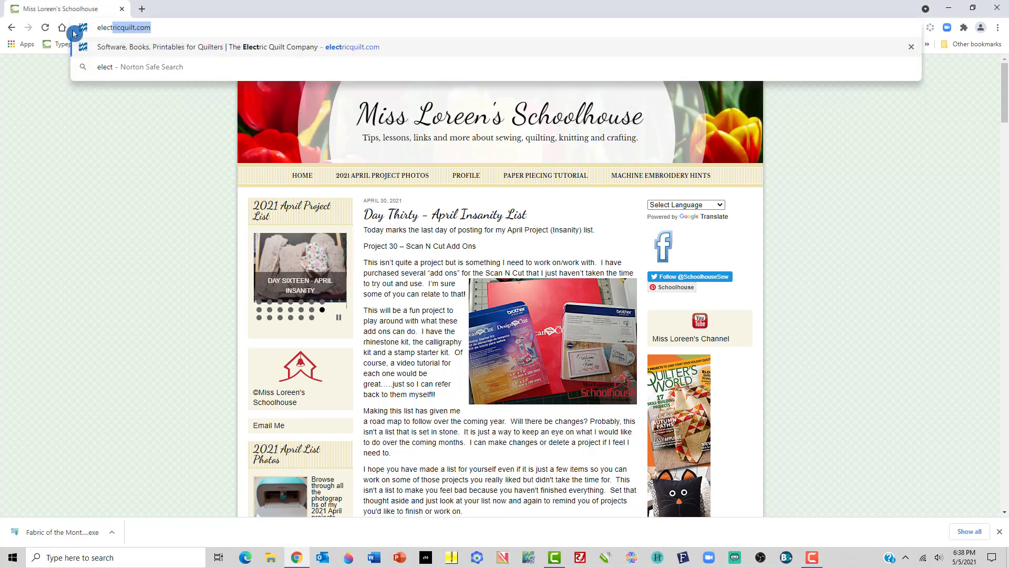
{"action": "type", "text": "ricquilt.com"}
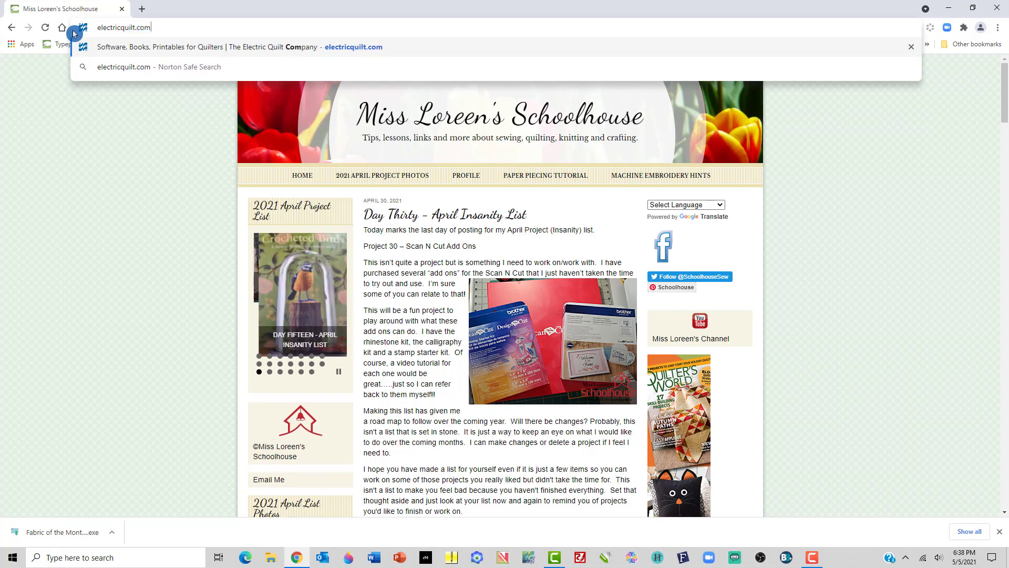
{"action": "key", "text": "Return"}
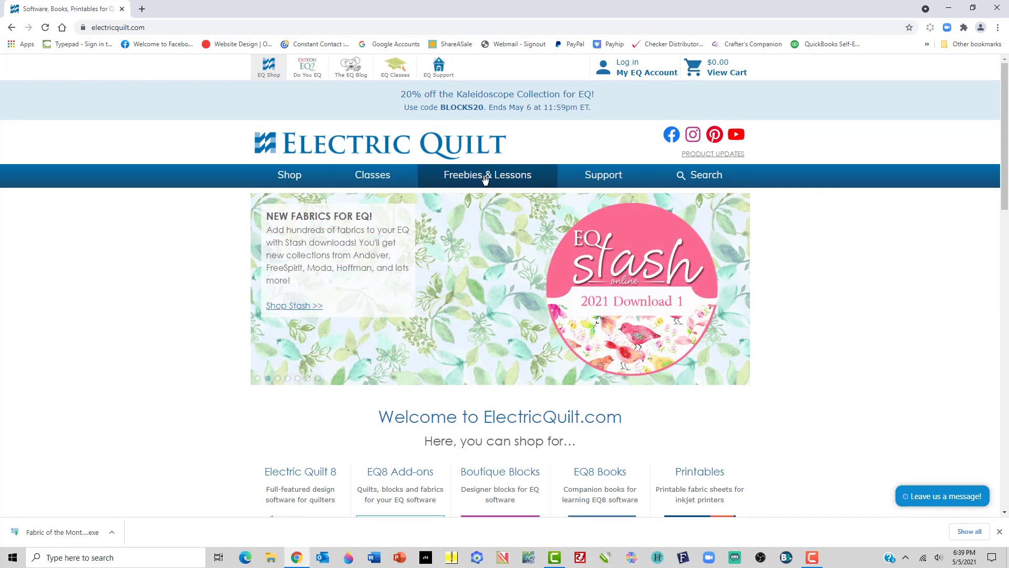
{"action": "left_click", "coordinate": [485, 179]}
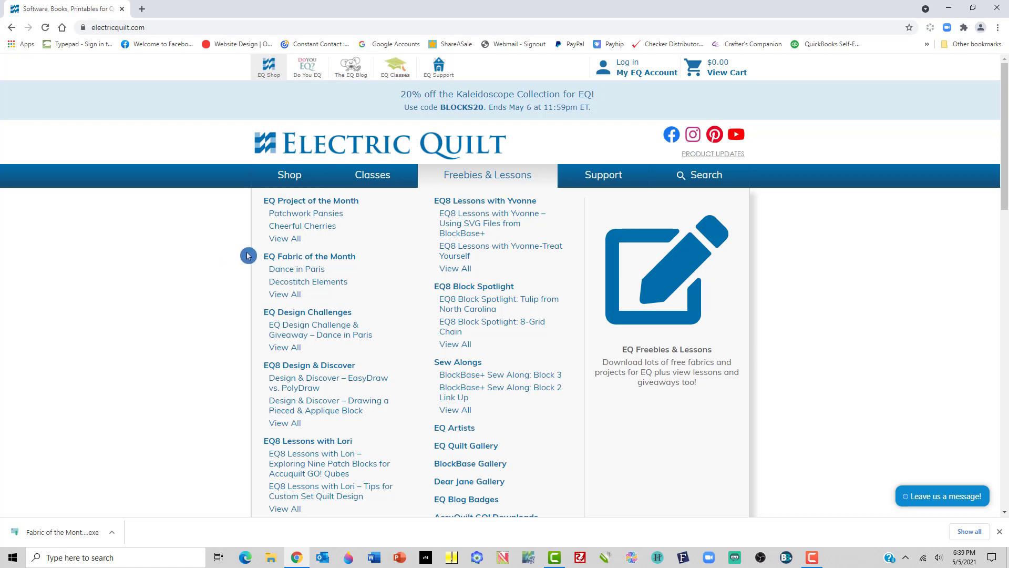
{"action": "left_click", "coordinate": [287, 257]}
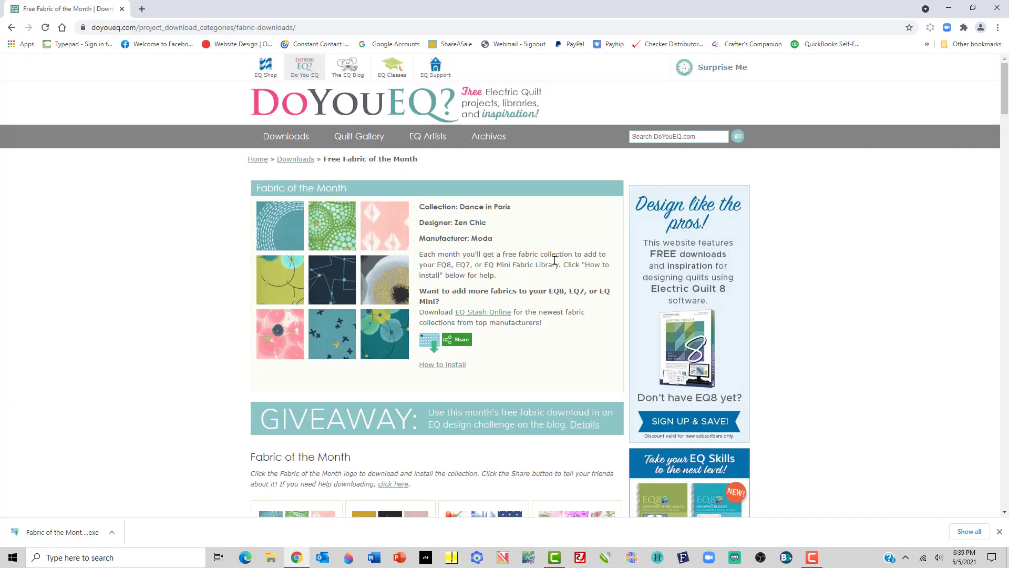
Start the Windows download of the January 2021 Coco Chic fabric collection.
{"action": "scroll", "coordinate": [579, 258], "scroll_direction": "down", "scroll_amount": 2}
{"action": "scroll", "coordinate": [579, 258], "scroll_direction": "down", "scroll_amount": 3}
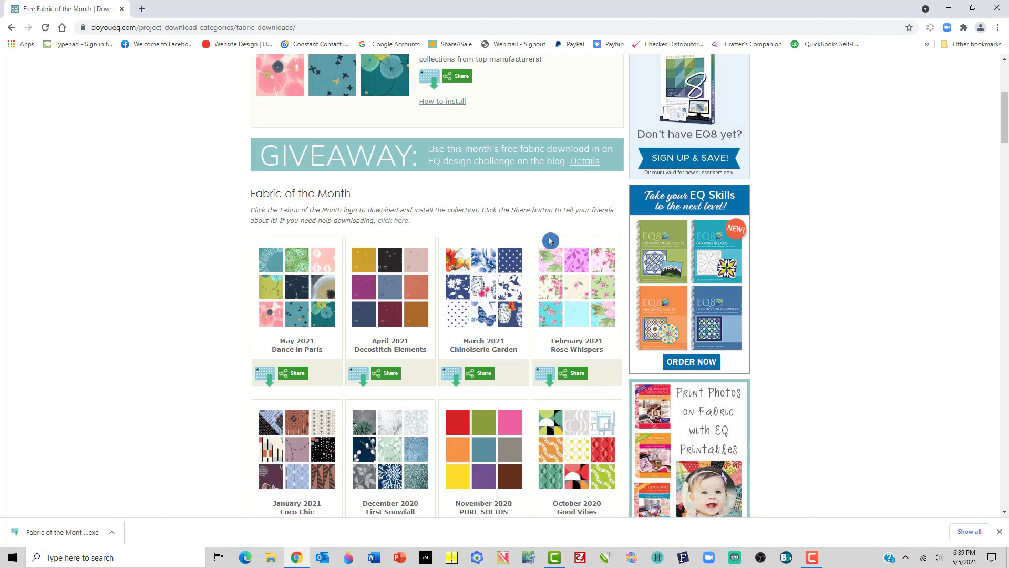
{"action": "scroll", "coordinate": [550, 241], "scroll_direction": "down", "scroll_amount": 1}
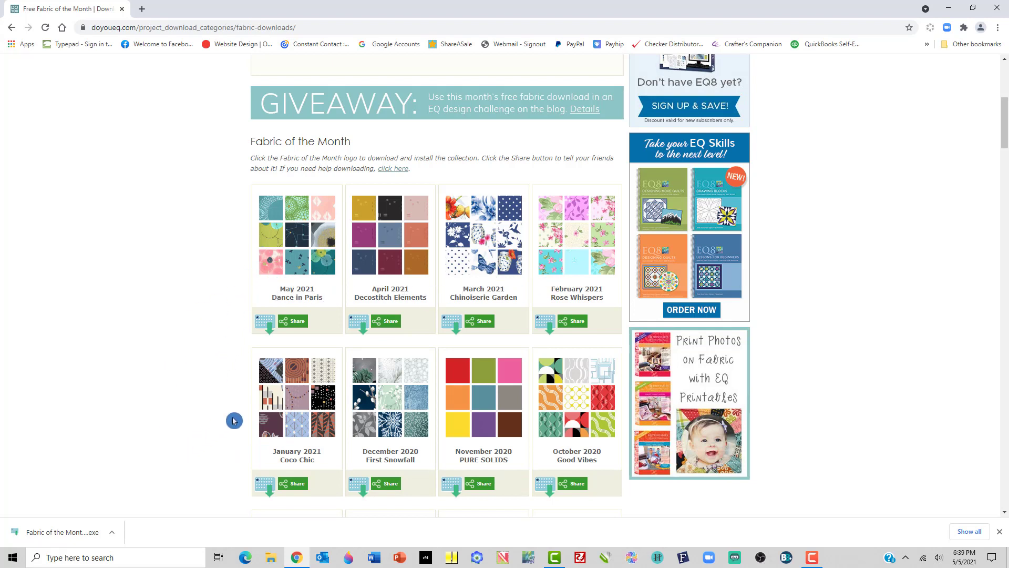
{"action": "mouse_move", "coordinate": [265, 486]}
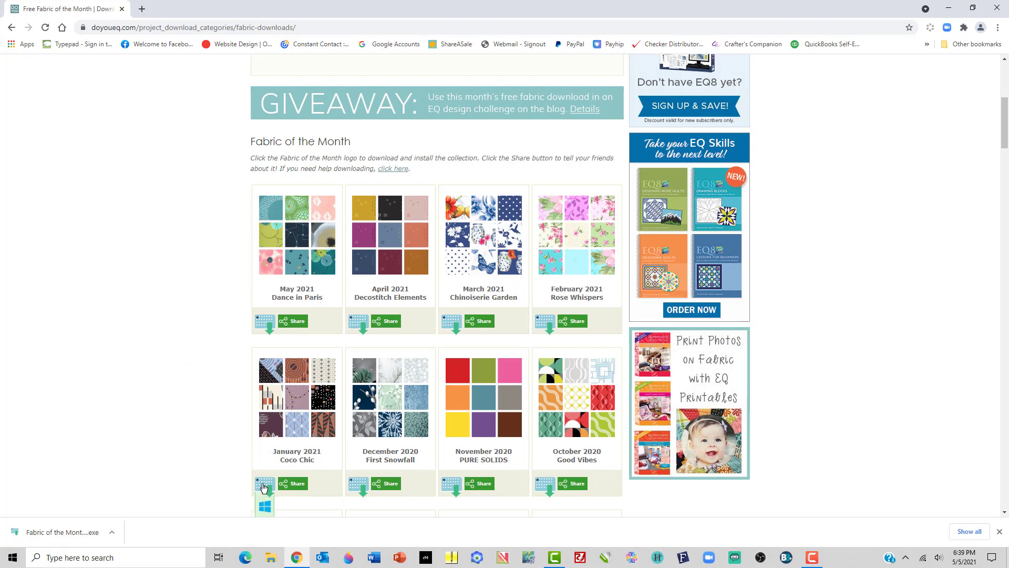
{"action": "scroll", "coordinate": [264, 488], "scroll_direction": "down", "scroll_amount": 2}
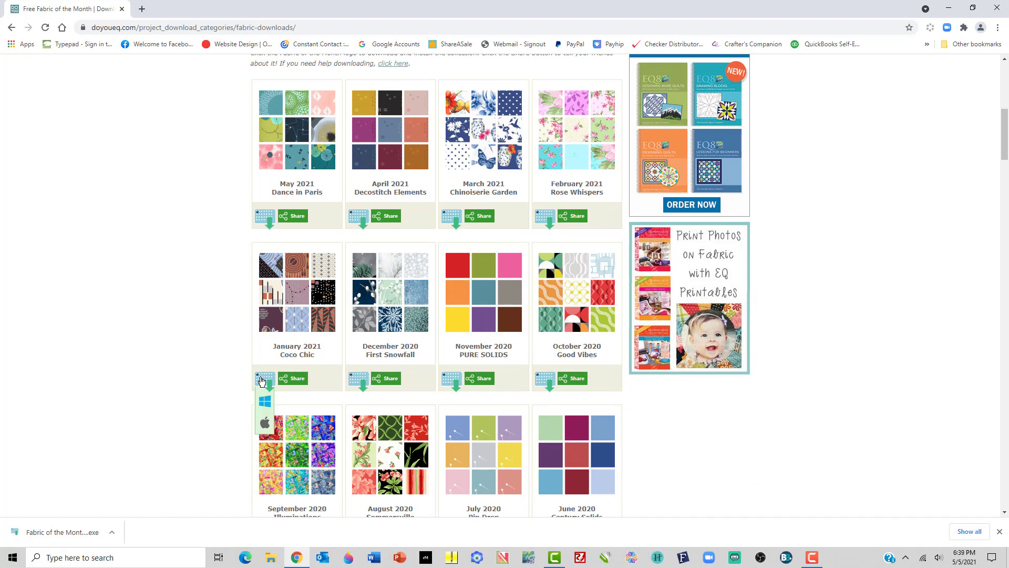
{"action": "left_click", "coordinate": [265, 403]}
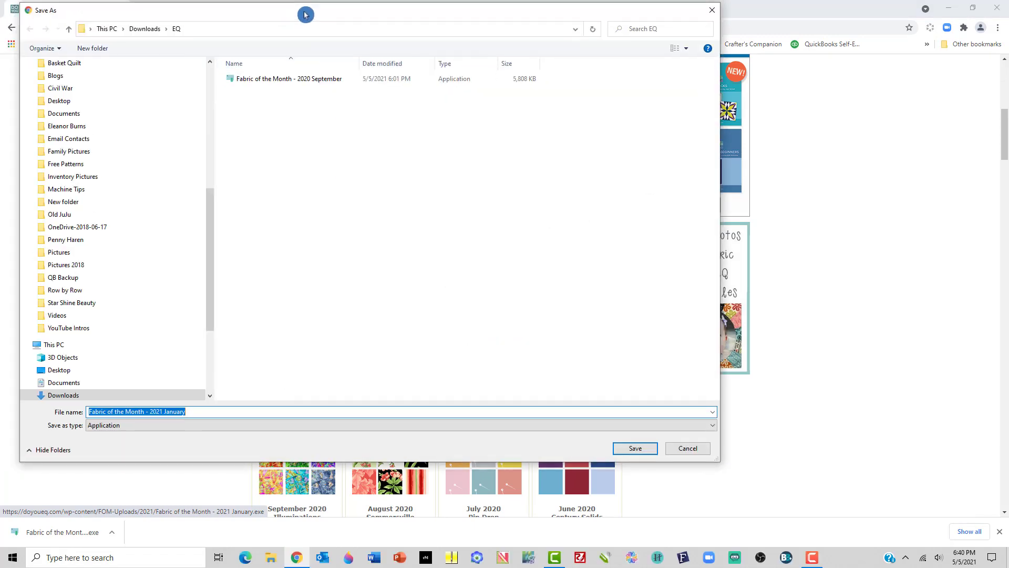
Switch the save location to Downloads and delete the existing EQ folder there.
{"action": "left_click", "coordinate": [225, 35]}
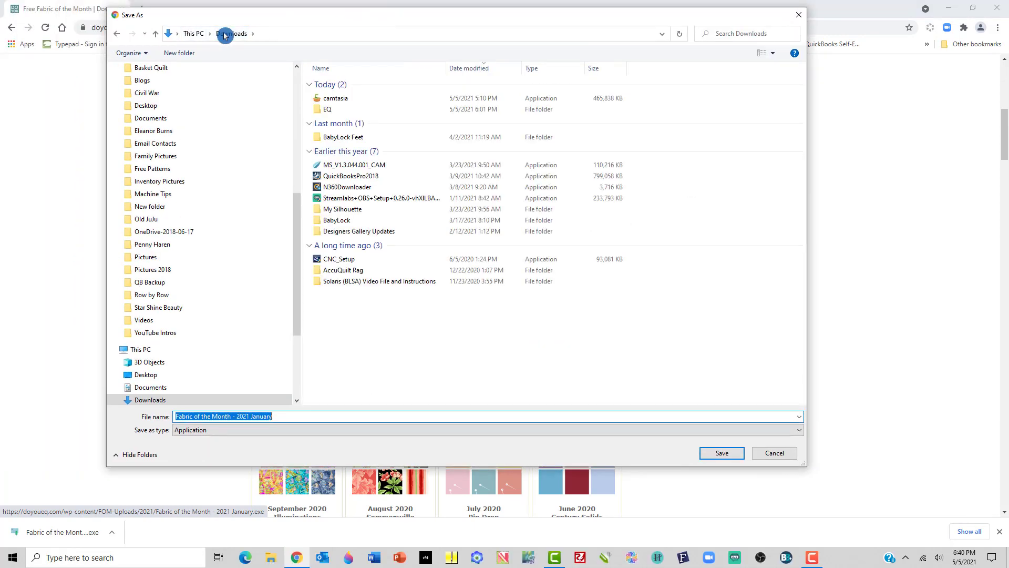
{"action": "left_click", "coordinate": [328, 111]}
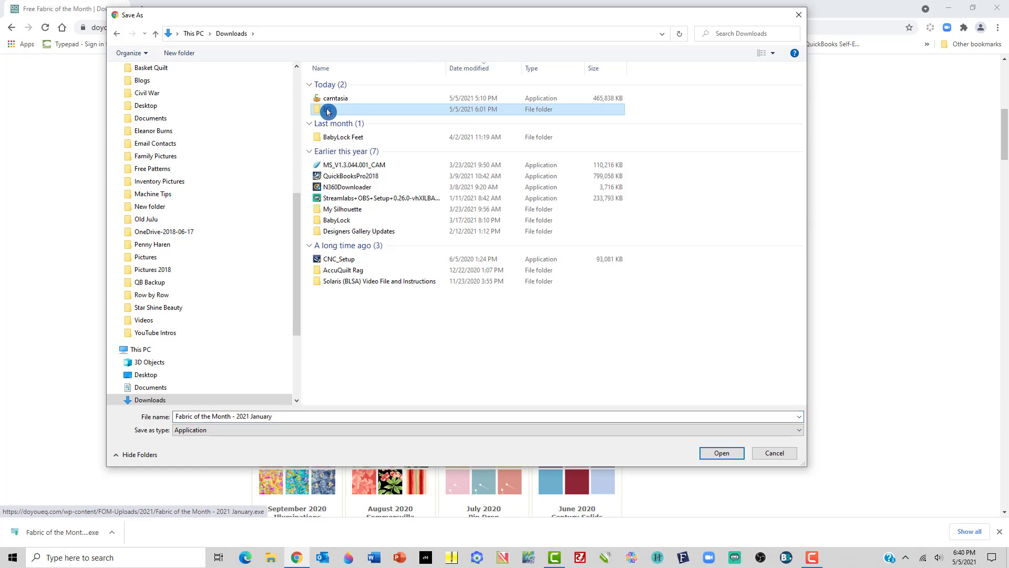
{"action": "right_click", "coordinate": [328, 112]}
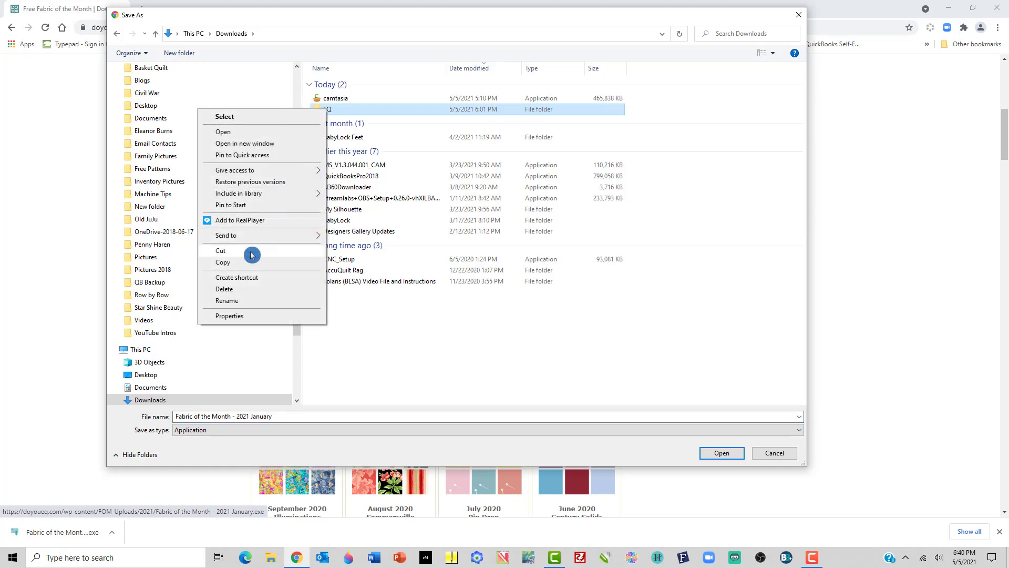
{"action": "left_click", "coordinate": [241, 288]}
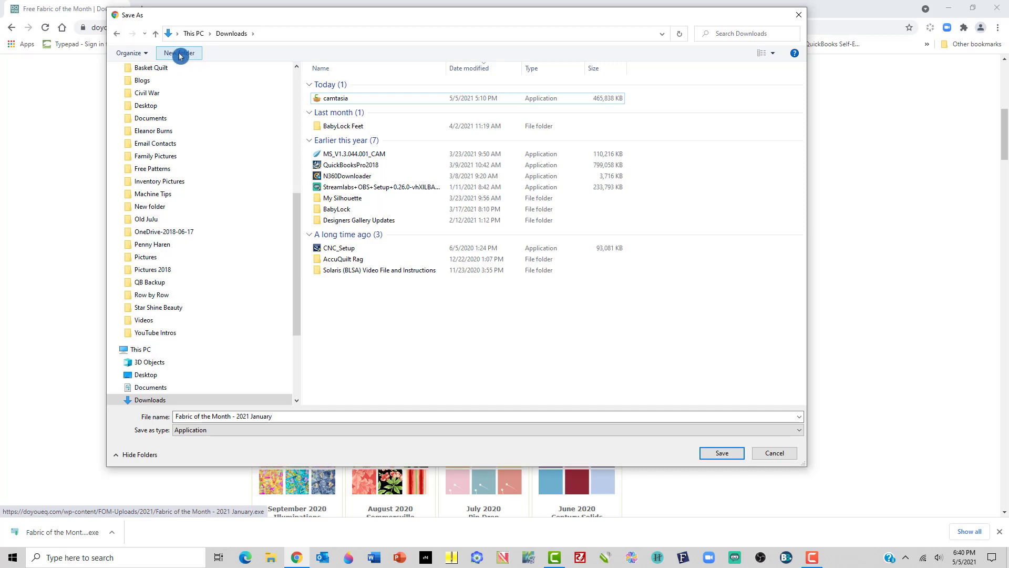
Create a folder named EQ in Downloads and open it as the save location.
{"action": "left_click", "coordinate": [179, 57]}
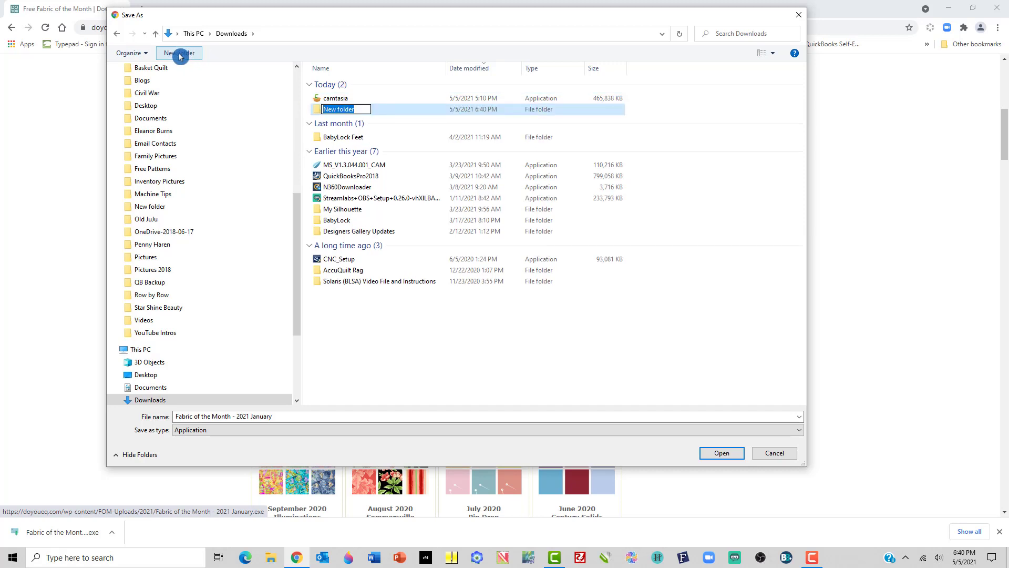
{"action": "type", "text": "EQ"}
{"action": "key", "text": "Return"}
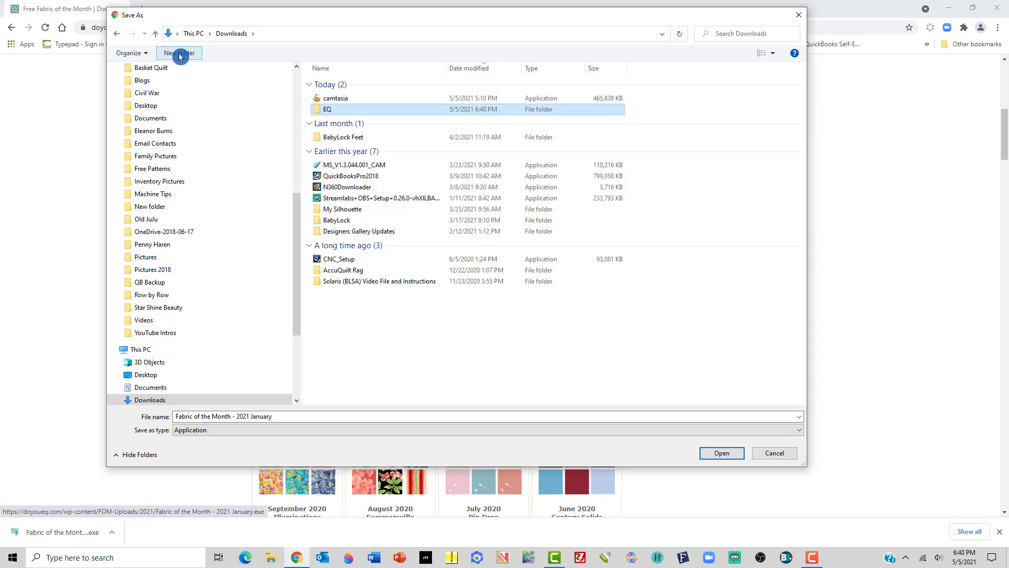
{"action": "double_click", "coordinate": [345, 110]}
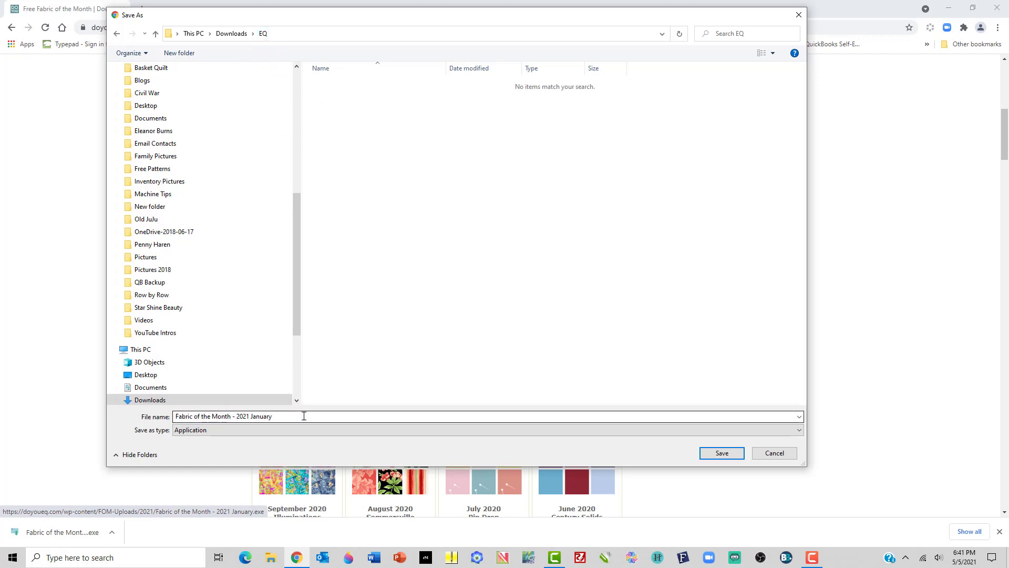
Save Fabric of the Month - 2021 January into the EQ folder and dismiss the browser's downloads bar.
{"action": "left_click", "coordinate": [333, 402]}
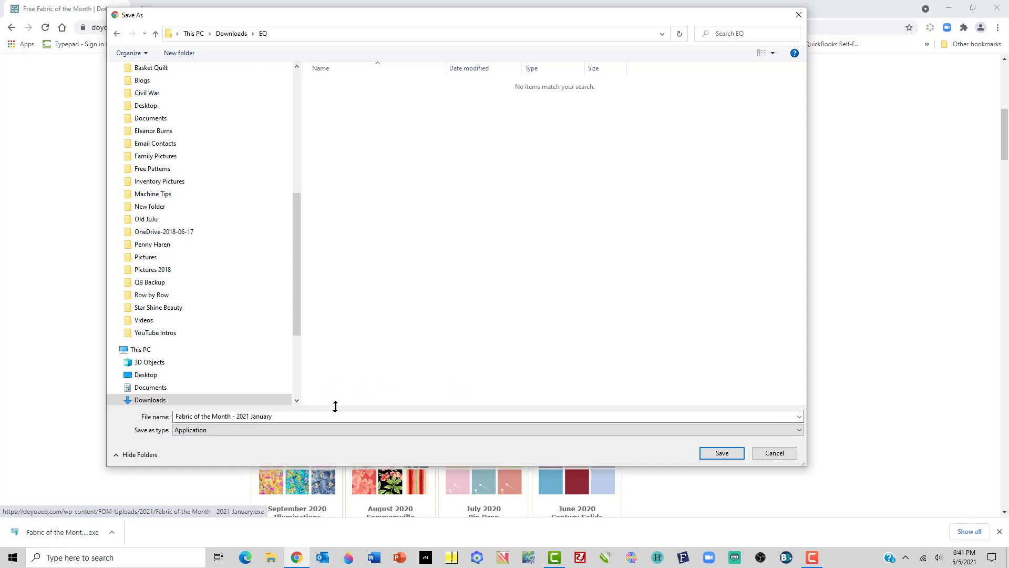
{"action": "left_click", "coordinate": [728, 454]}
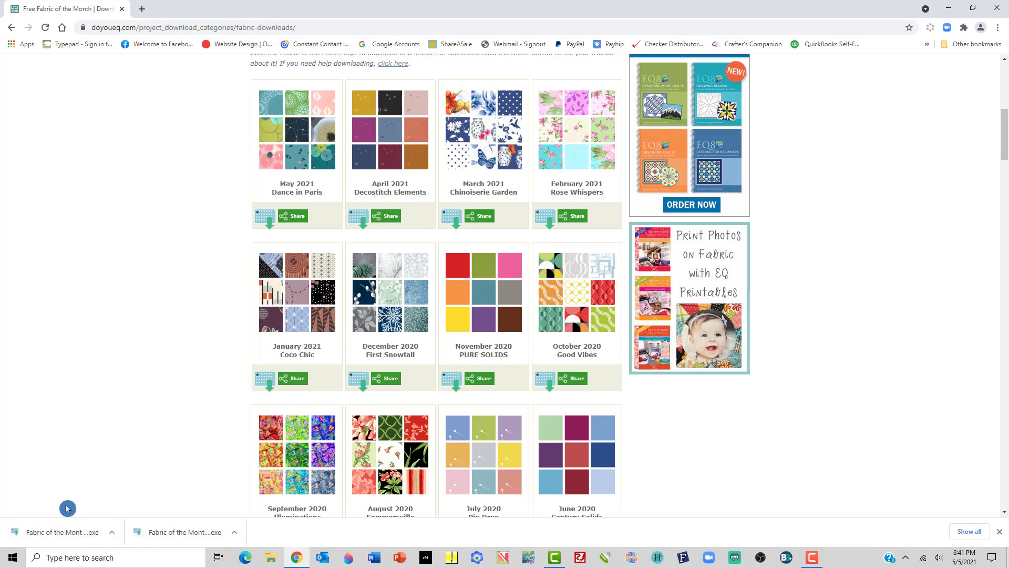
{"action": "left_click", "coordinate": [999, 532]}
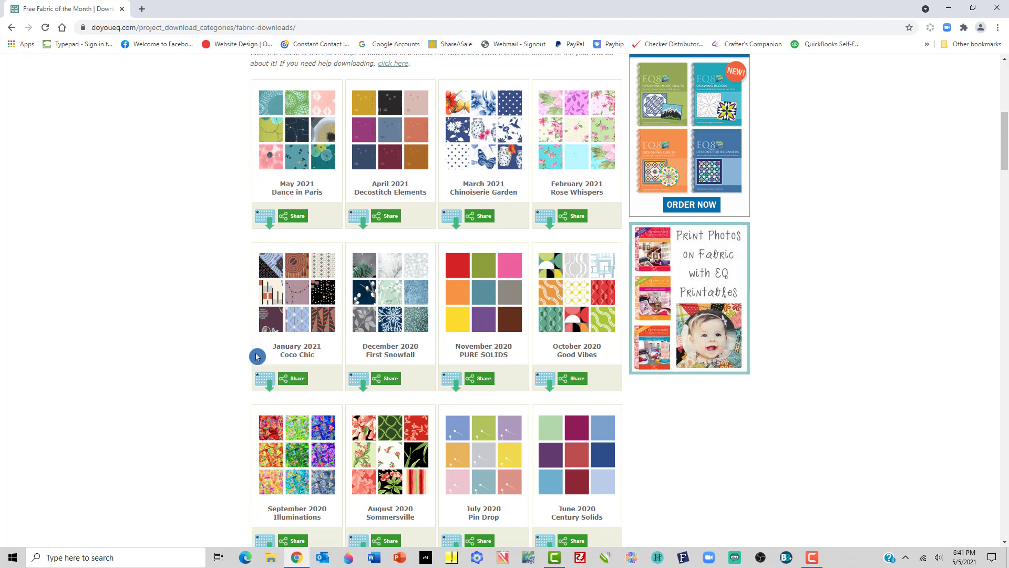
Download the Windows version of the February 2021 Rose Whispers collection into the EQ folder.
{"action": "mouse_move", "coordinate": [543, 214]}
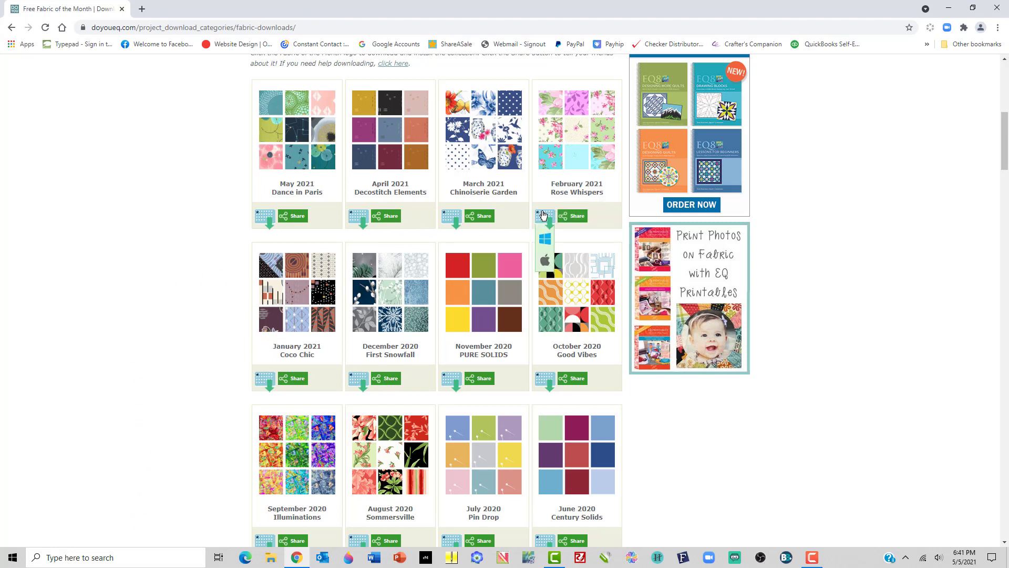
{"action": "left_click", "coordinate": [544, 240]}
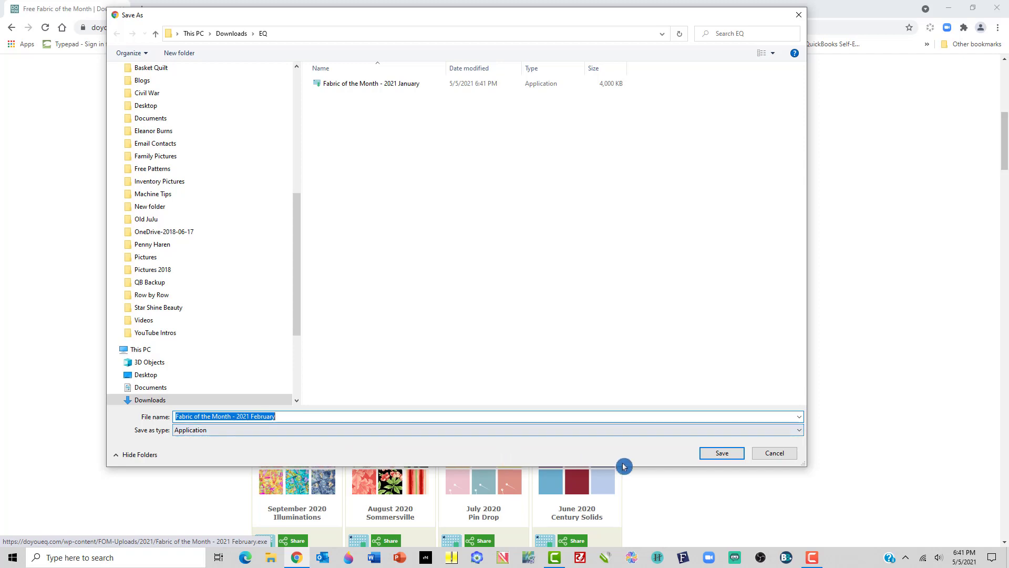
{"action": "left_click", "coordinate": [721, 453]}
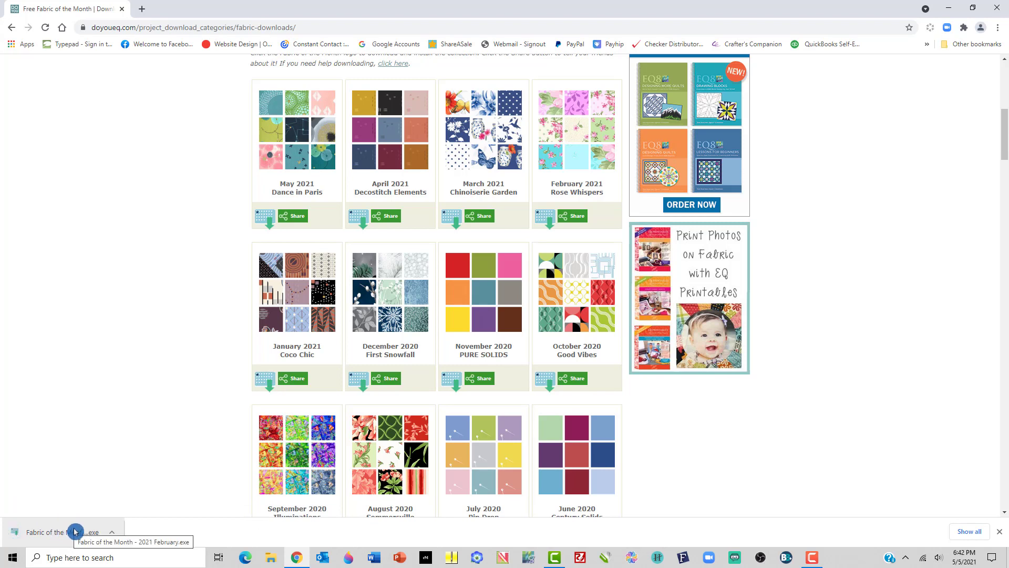
{"action": "left_click", "coordinate": [67, 532]}
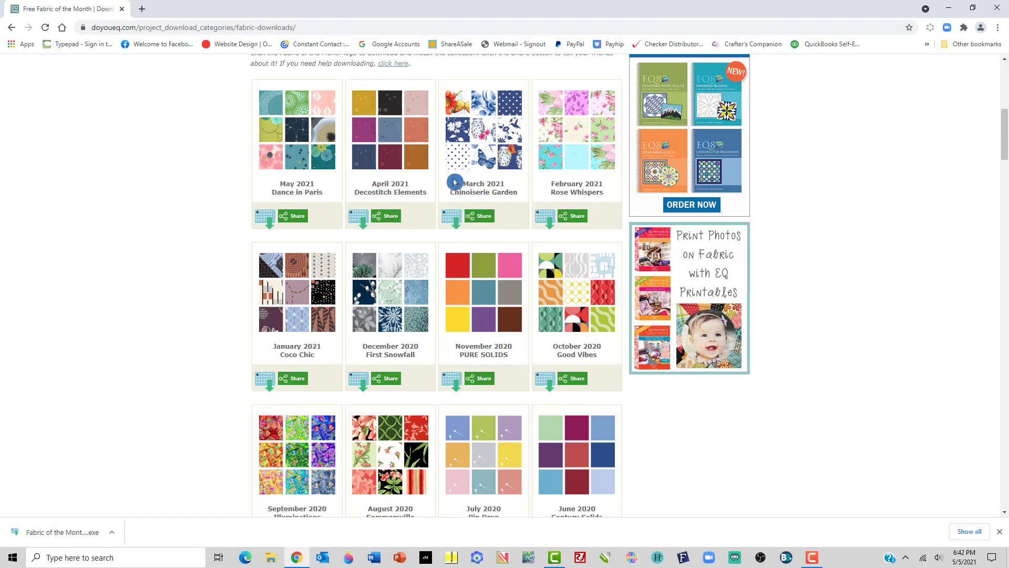
Download the Windows version of the March 2021 Chinoiserie Garden collection into the EQ folder.
{"action": "mouse_move", "coordinate": [451, 214]}
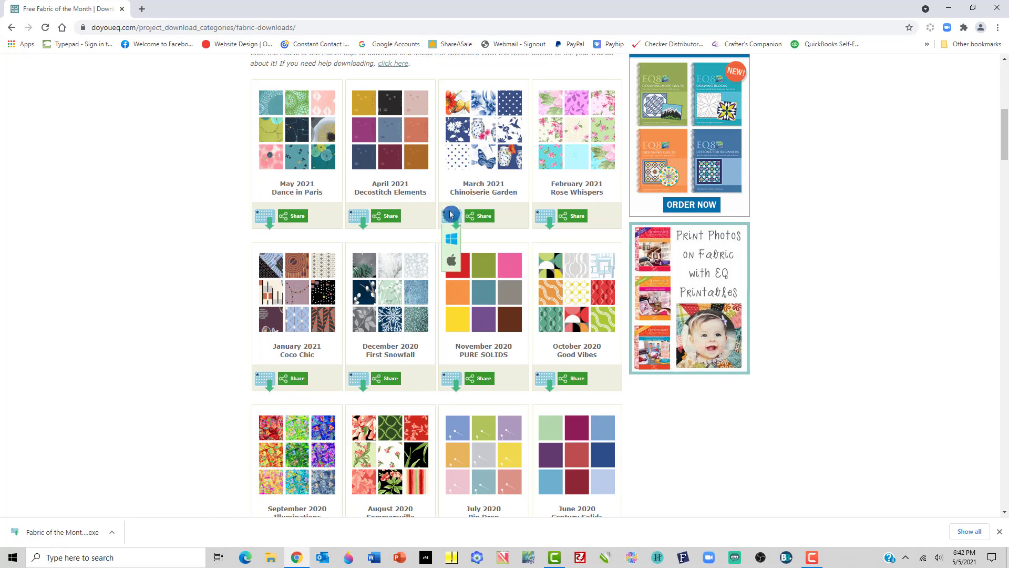
{"action": "left_click", "coordinate": [452, 239]}
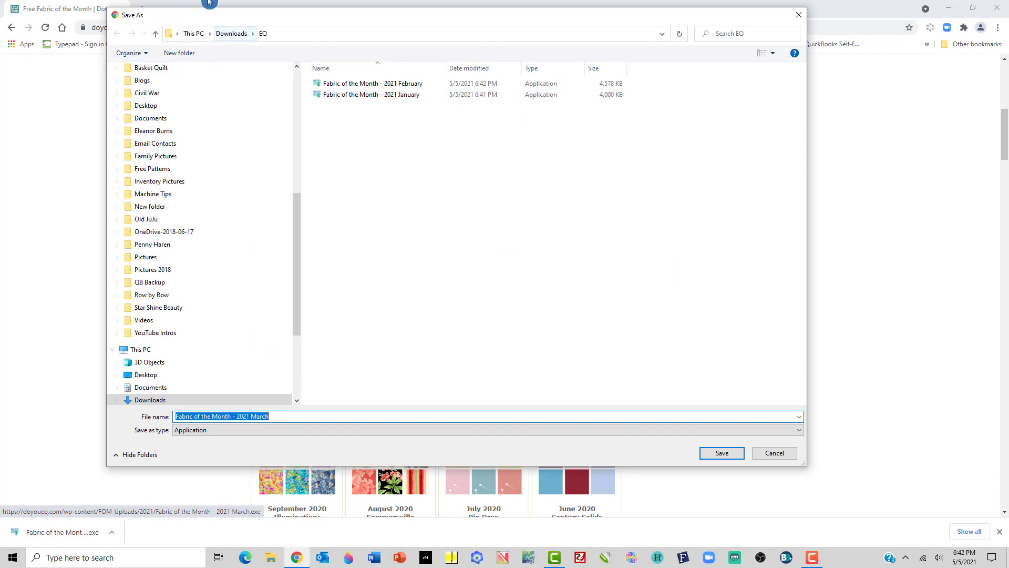
{"action": "left_click", "coordinate": [713, 453]}
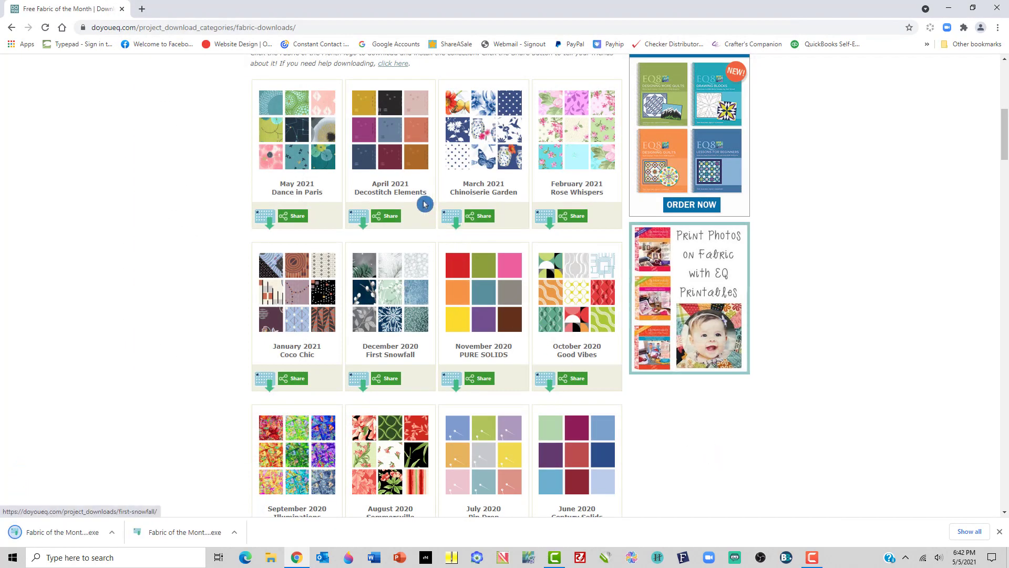
Download the Windows version of the April 2021 Decostitch Elements collection into the EQ folder.
{"action": "mouse_move", "coordinate": [358, 216]}
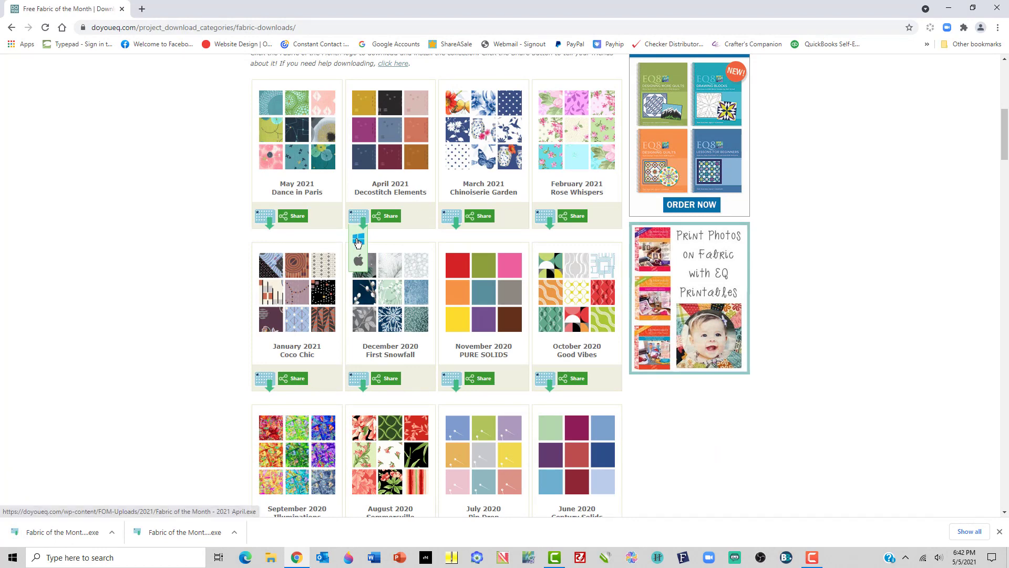
{"action": "left_click", "coordinate": [359, 242]}
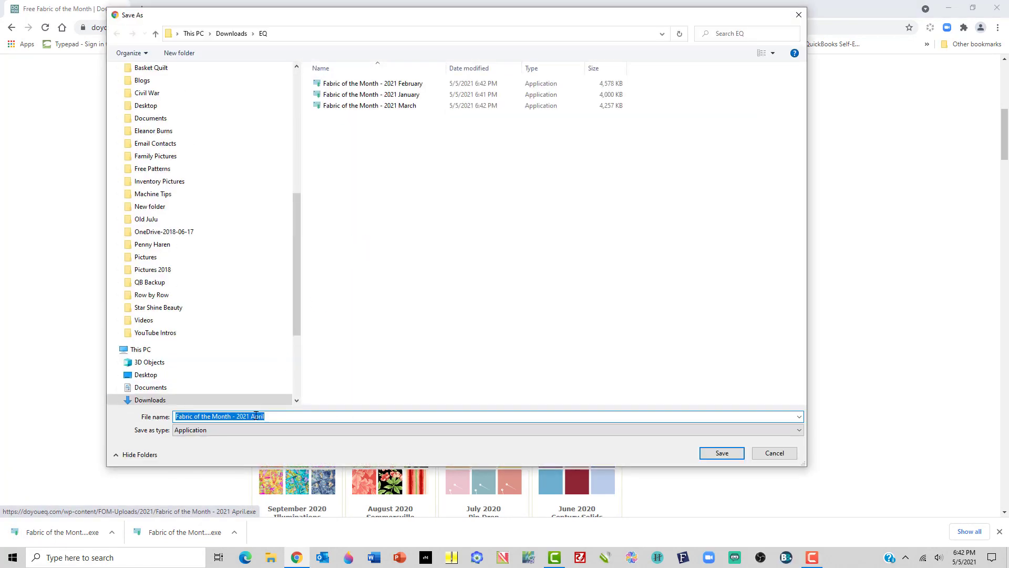
{"action": "left_click", "coordinate": [721, 453]}
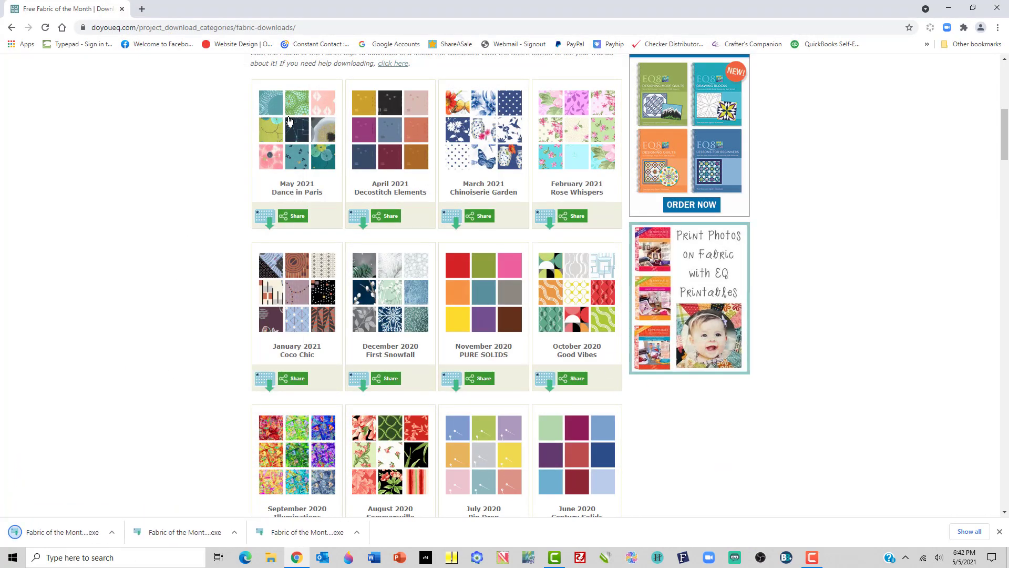
Download the Windows version of the May 2021 Dance in Paris collection into the EQ folder.
{"action": "mouse_move", "coordinate": [262, 215]}
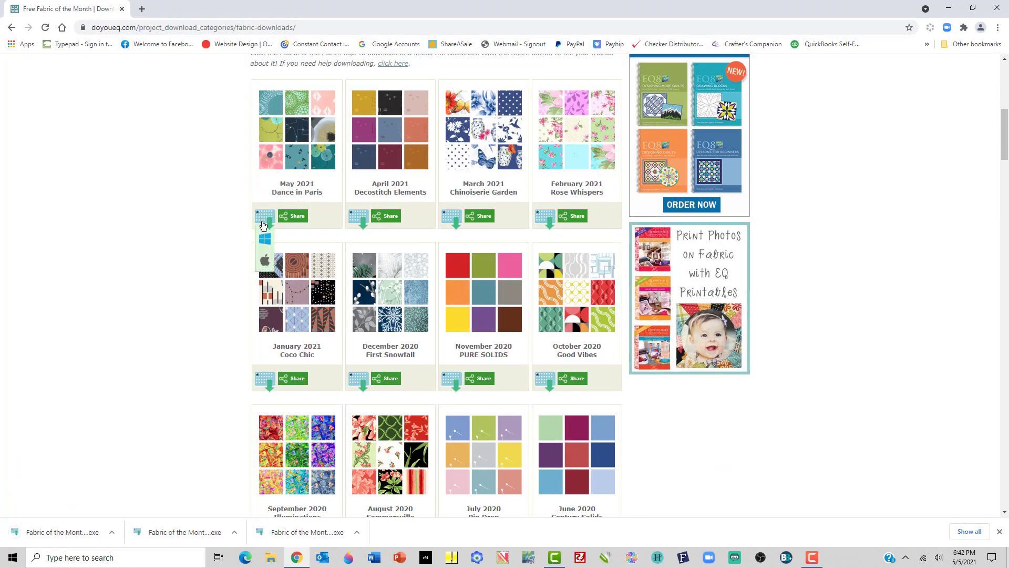
{"action": "left_click", "coordinate": [264, 242]}
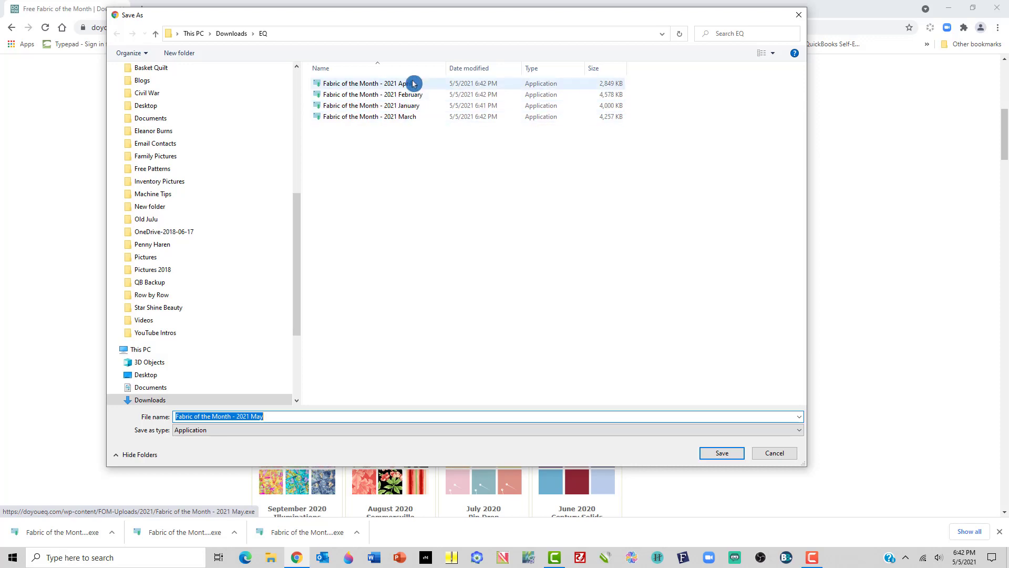
{"action": "left_click", "coordinate": [735, 456]}
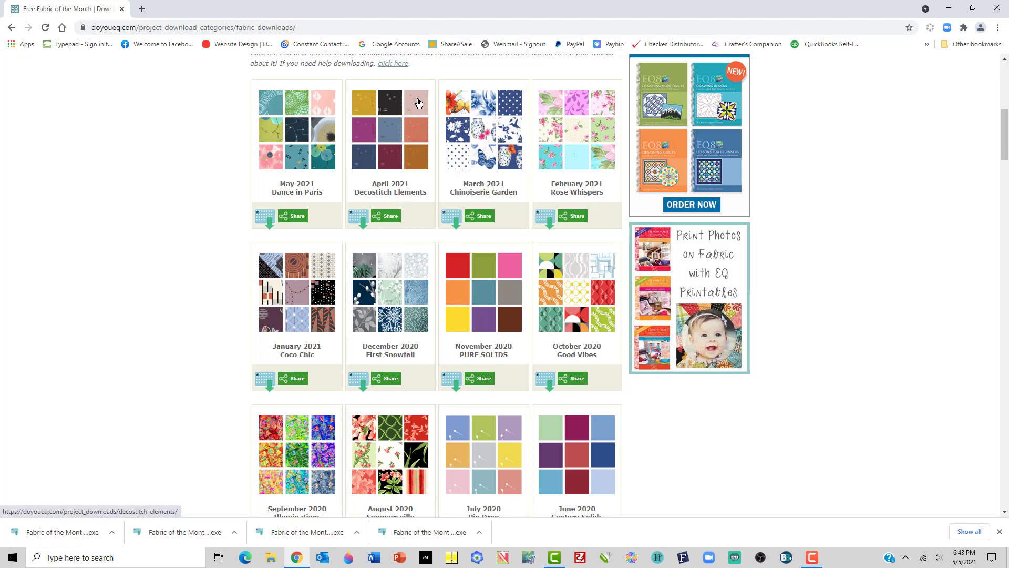
{"action": "scroll", "coordinate": [827, 268], "scroll_direction": "up", "scroll_amount": 2}
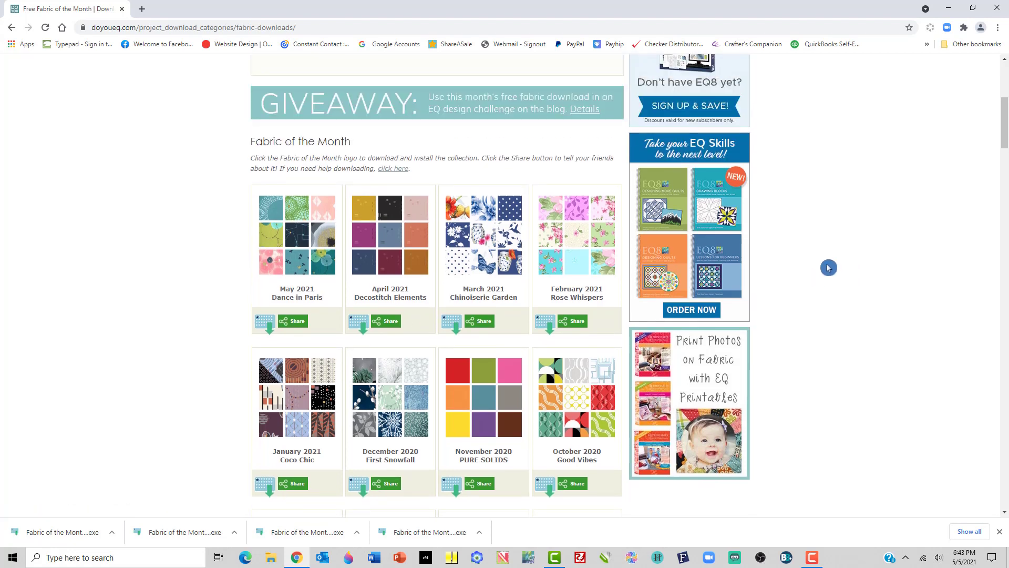
{"action": "scroll", "coordinate": [829, 268], "scroll_direction": "down", "scroll_amount": 2}
{"action": "scroll", "coordinate": [828, 268], "scroll_direction": "down", "scroll_amount": 2}
{"action": "scroll", "coordinate": [768, 313], "scroll_direction": "down", "scroll_amount": 1}
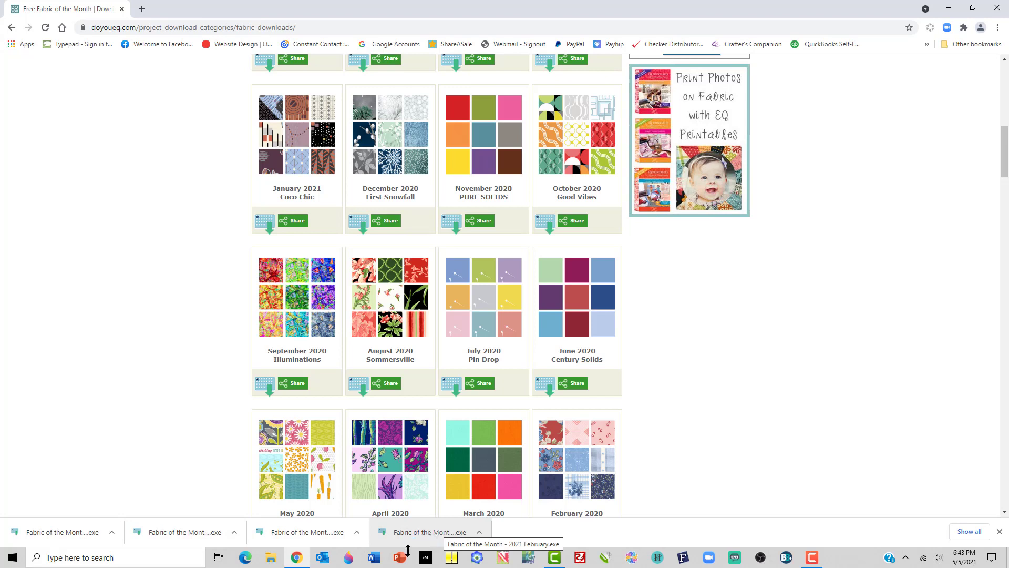
Switch to File Explorer and open the EQ folder inside Downloads.
{"action": "left_click", "coordinate": [271, 558]}
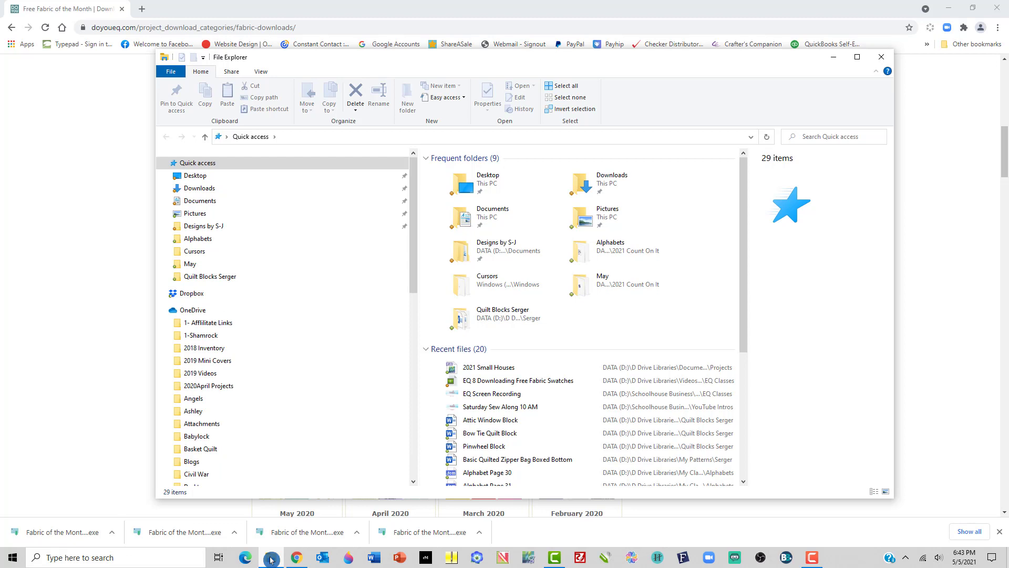
{"action": "left_click", "coordinate": [162, 313]}
{"action": "scroll", "coordinate": [258, 337], "scroll_direction": "down", "scroll_amount": 2}
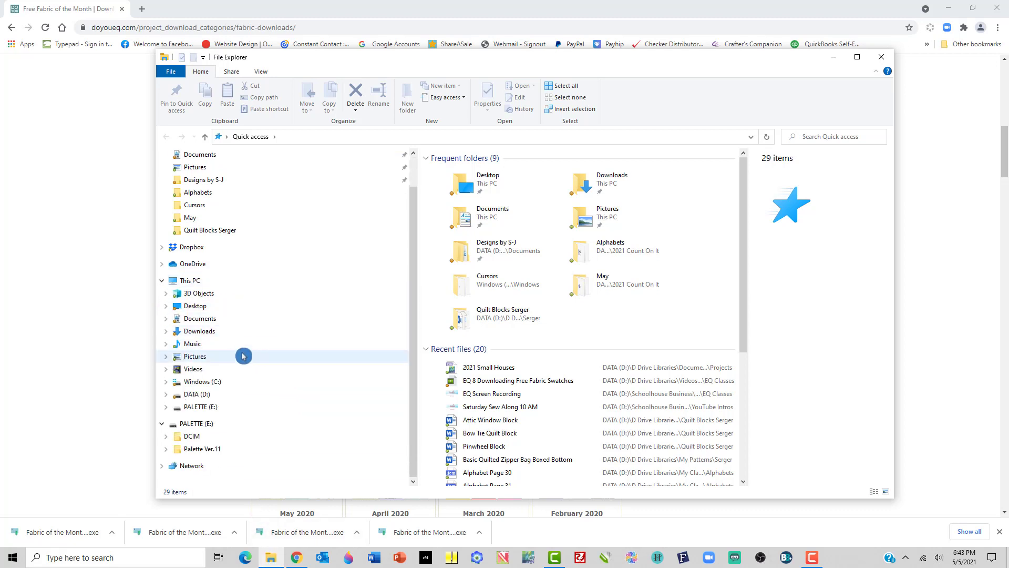
{"action": "left_click", "coordinate": [192, 332]}
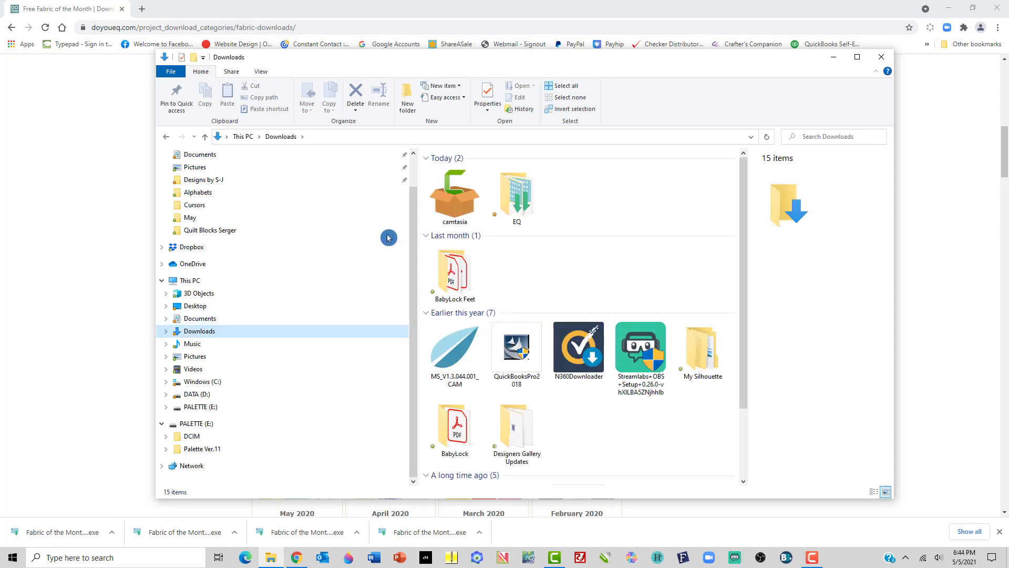
{"action": "double_click", "coordinate": [515, 196]}
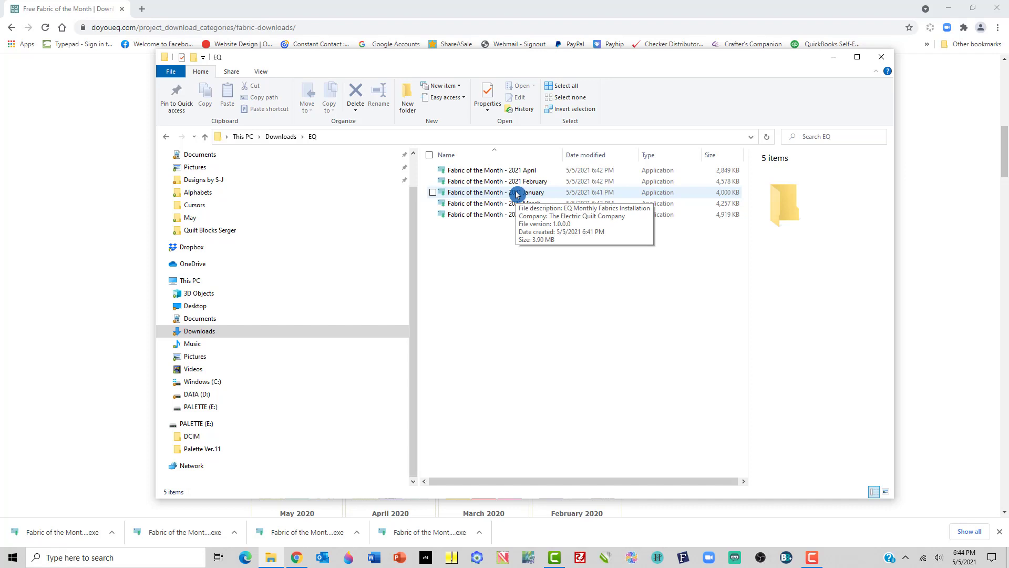
Install the January 2021 Fabric of the Month collection from its downloaded installer and close the finished wizard.
{"action": "double_click", "coordinate": [456, 194]}
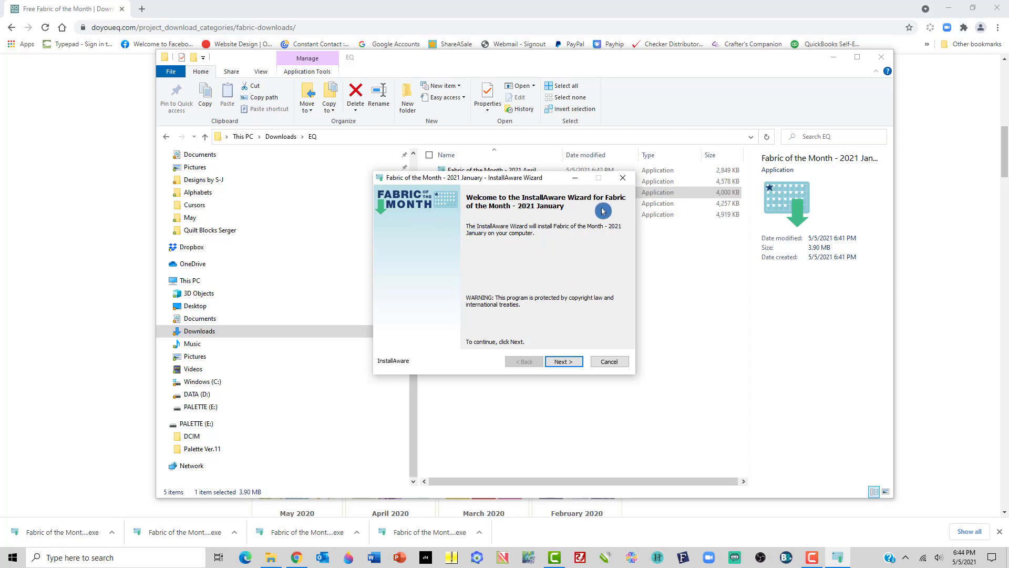
{"action": "left_click", "coordinate": [559, 362]}
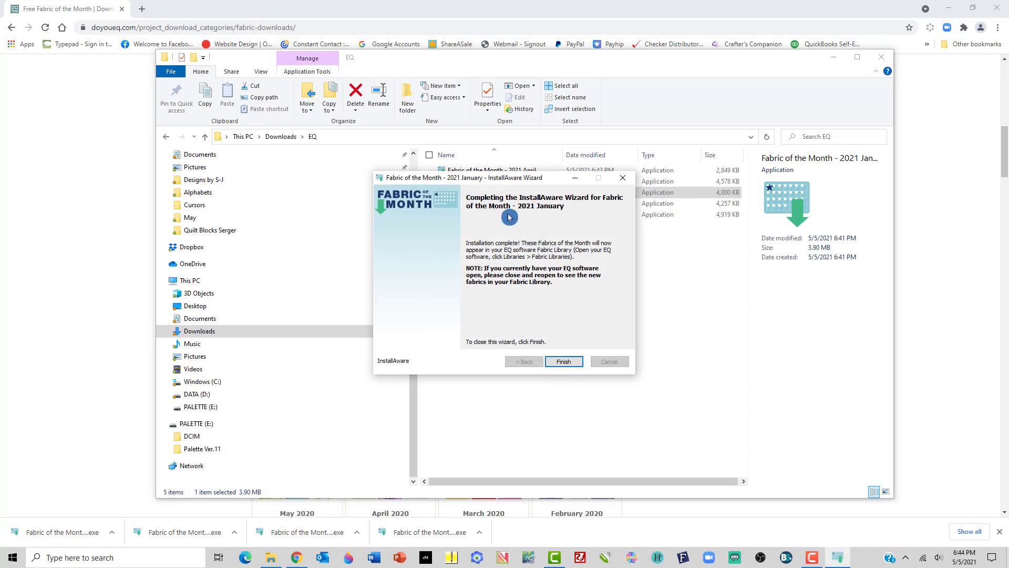
{"action": "left_click", "coordinate": [567, 362]}
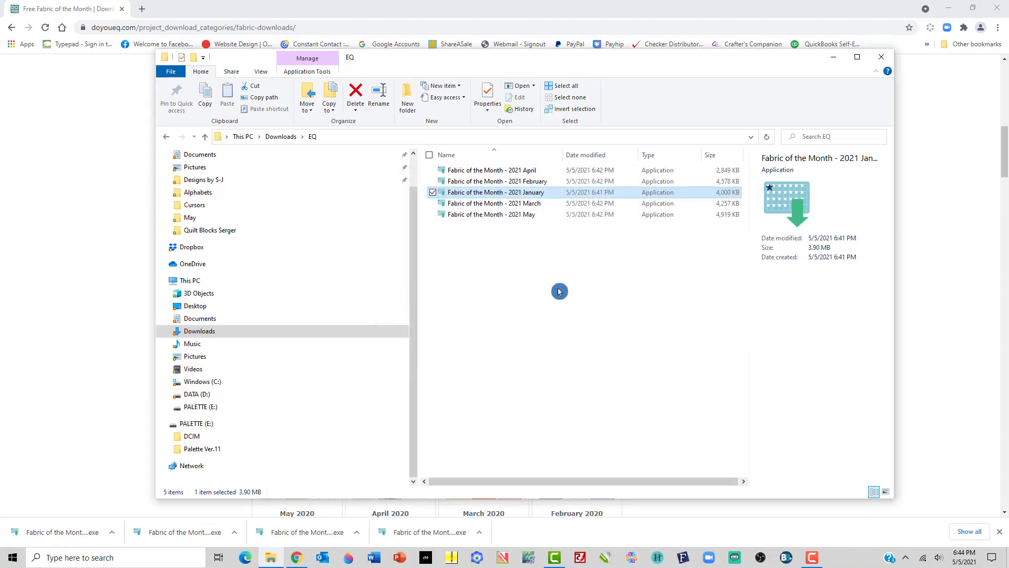
Install the February 2021 Fabric of the Month collection from its downloaded installer and close the finished wizard.
{"action": "double_click", "coordinate": [444, 183]}
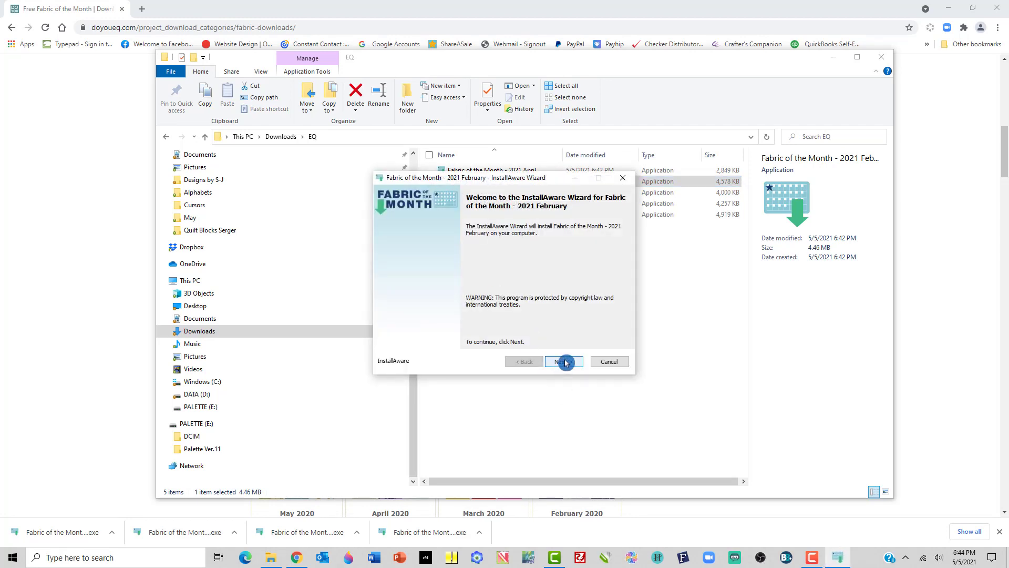
{"action": "left_click", "coordinate": [565, 363]}
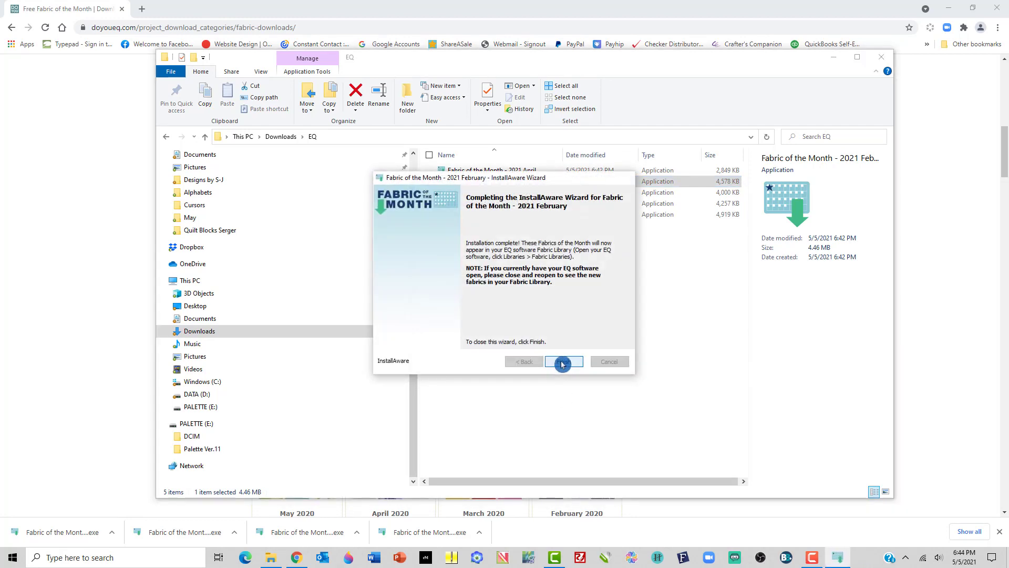
{"action": "left_click", "coordinate": [562, 363]}
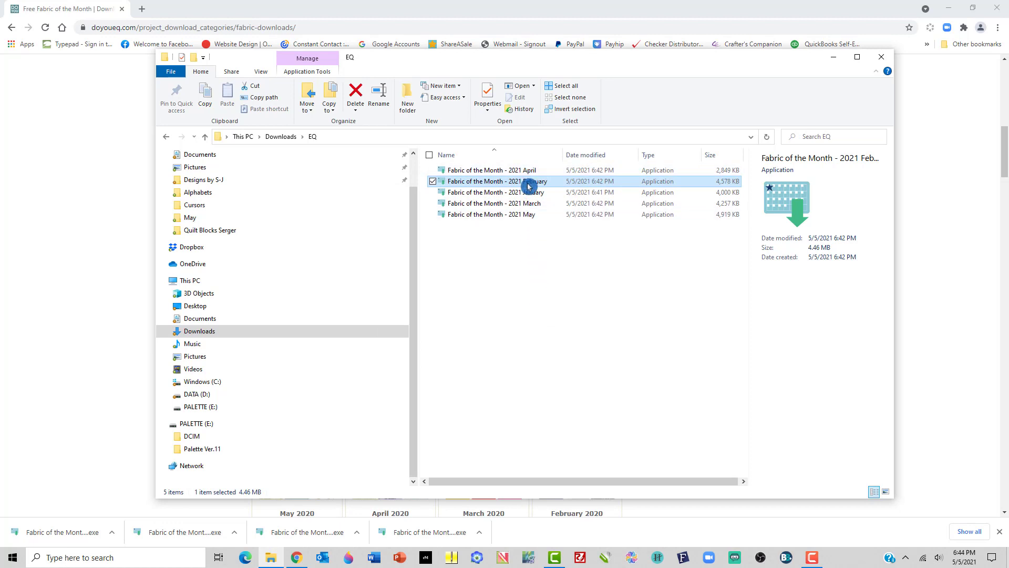
Install the March 2021 Fabric of the Month collection from its downloaded installer and close the finished wizard.
{"action": "double_click", "coordinate": [448, 204]}
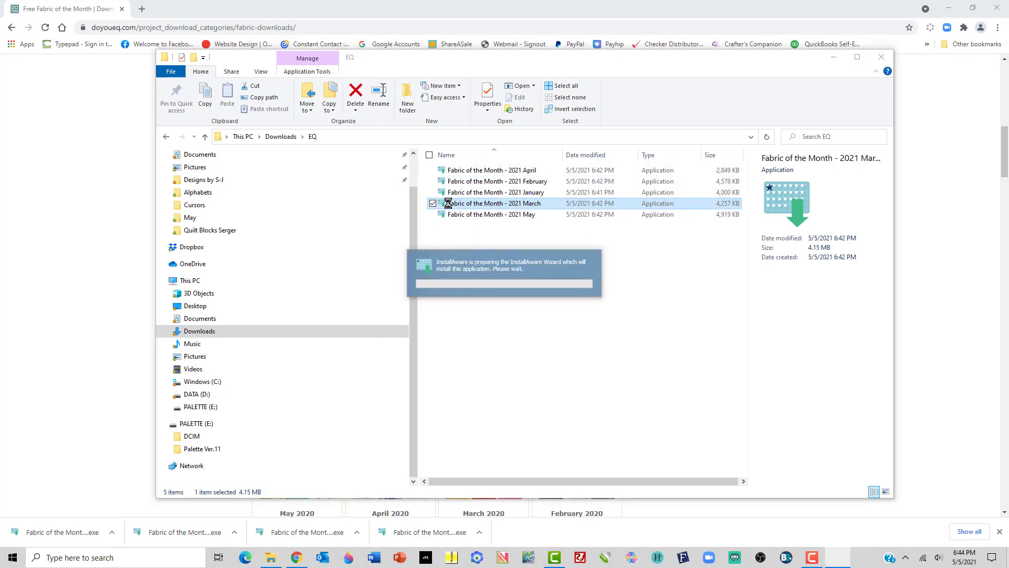
{"action": "left_click", "coordinate": [564, 362]}
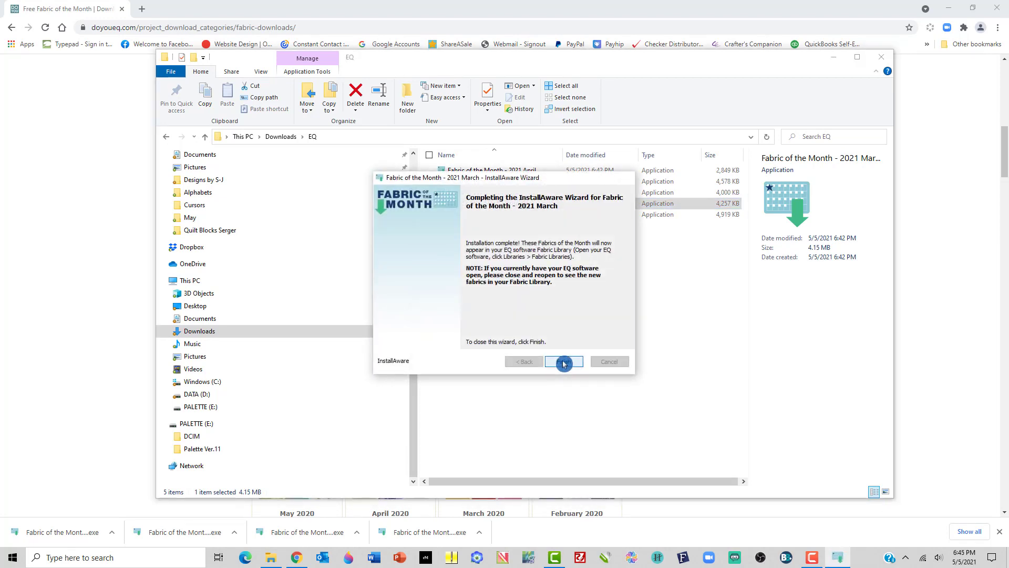
{"action": "left_click", "coordinate": [563, 361]}
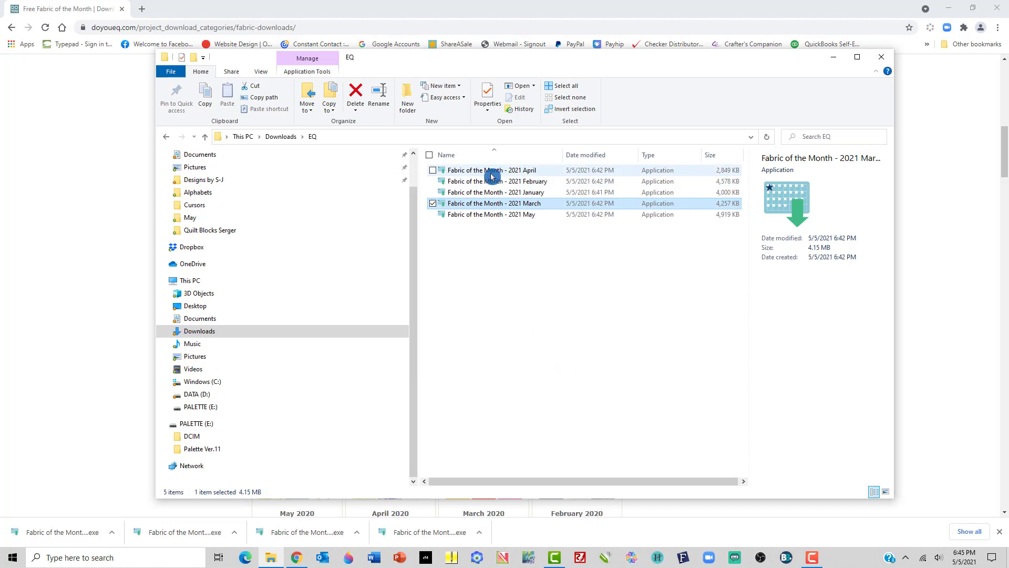
Install the April 2021 Fabric of the Month collection from its downloaded installer and close the finished wizard.
{"action": "double_click", "coordinate": [443, 171]}
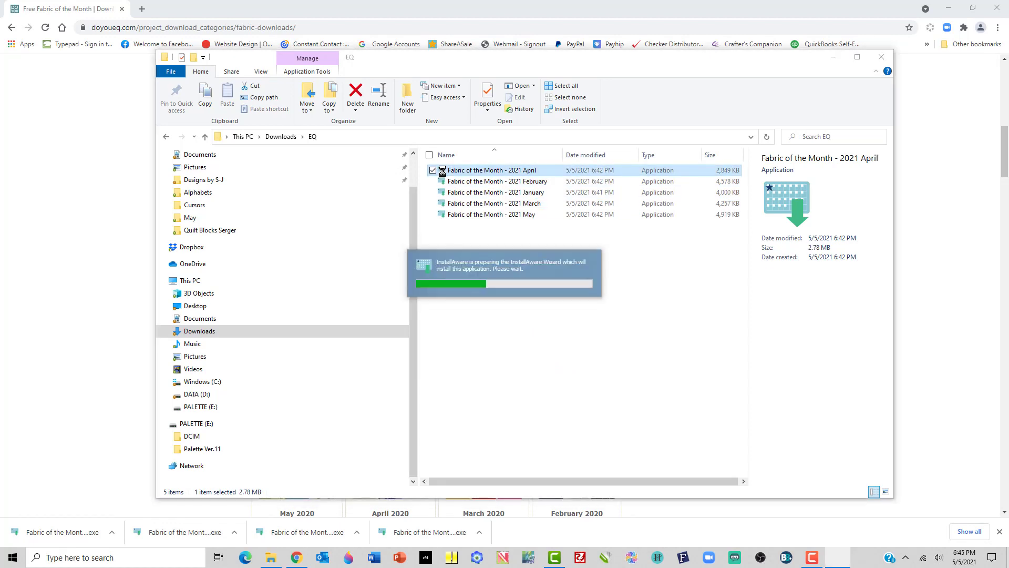
{"action": "left_click", "coordinate": [563, 362]}
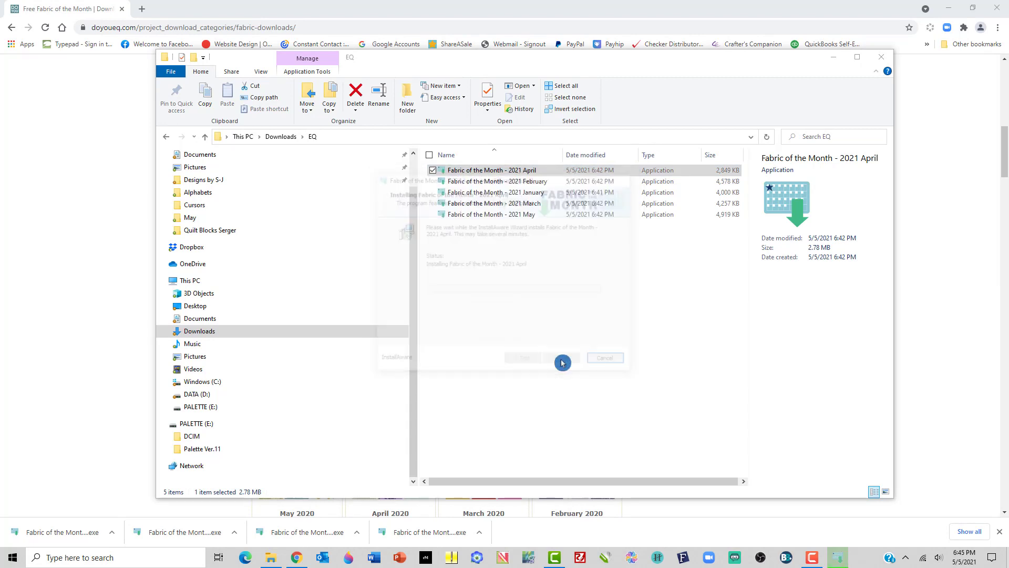
{"action": "left_click", "coordinate": [562, 361]}
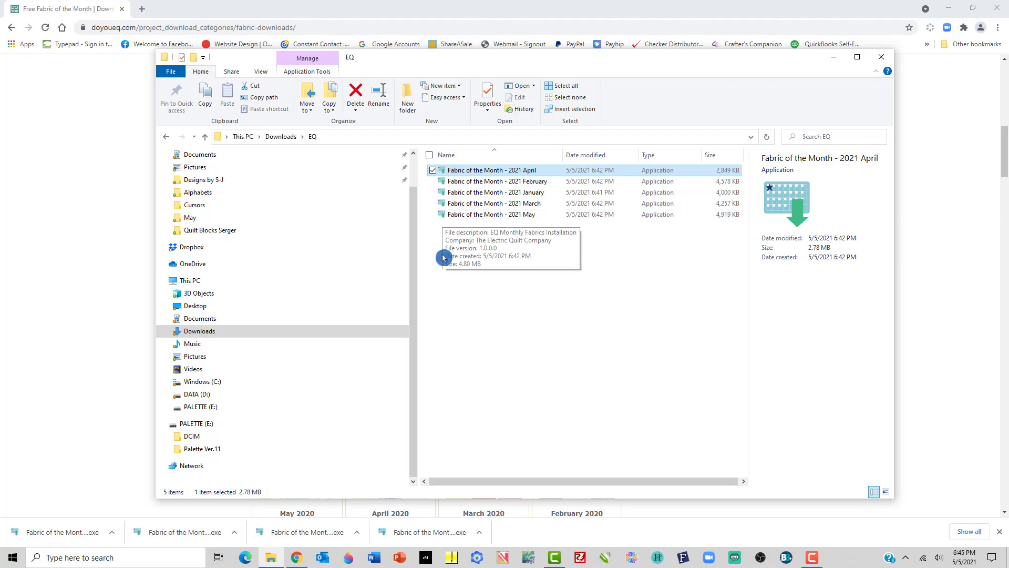
Install the May 2021 Fabric of the Month collection from its downloaded installer and close the finished wizard.
{"action": "double_click", "coordinate": [443, 217]}
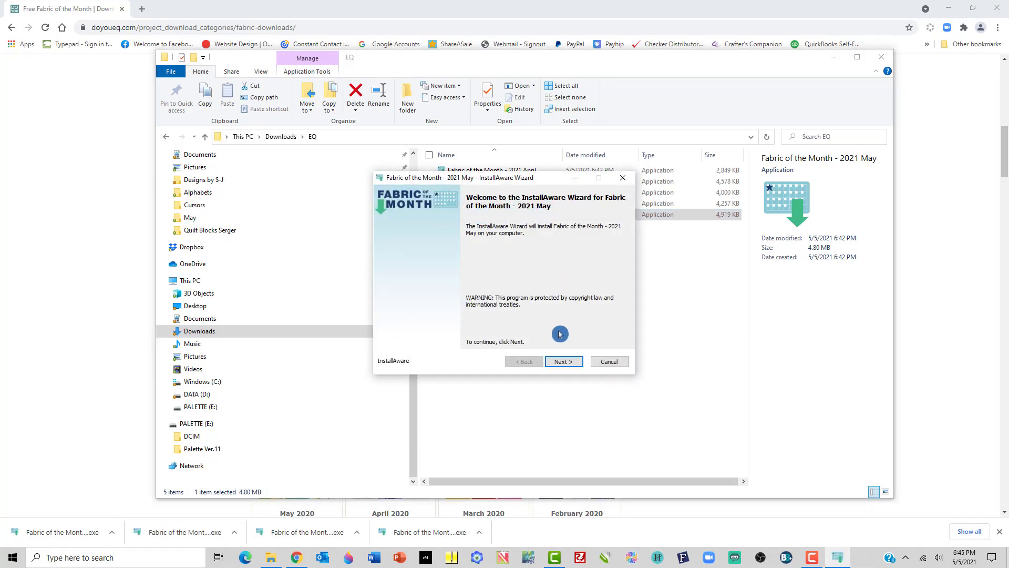
{"action": "left_click", "coordinate": [560, 363]}
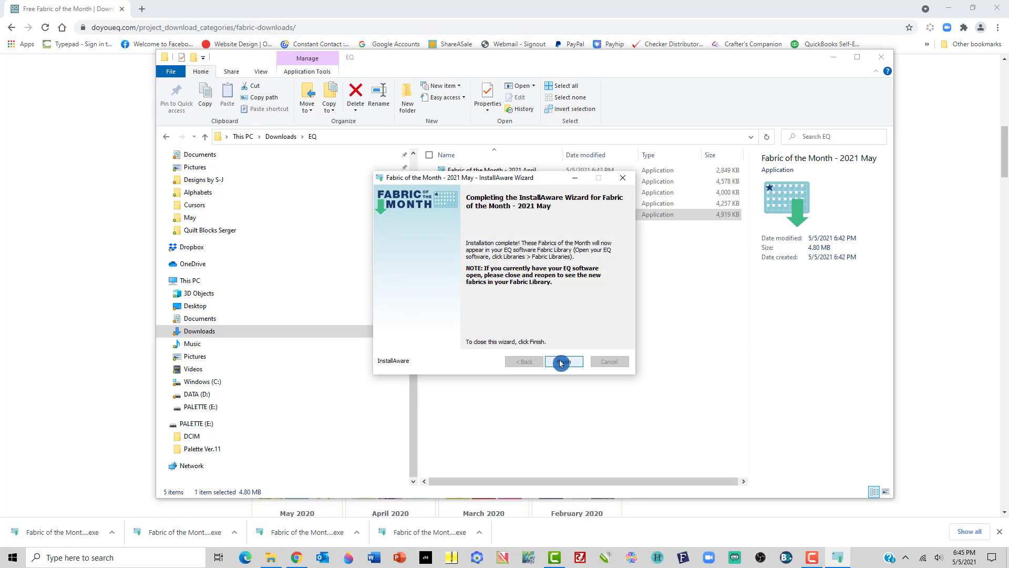
{"action": "left_click", "coordinate": [561, 362]}
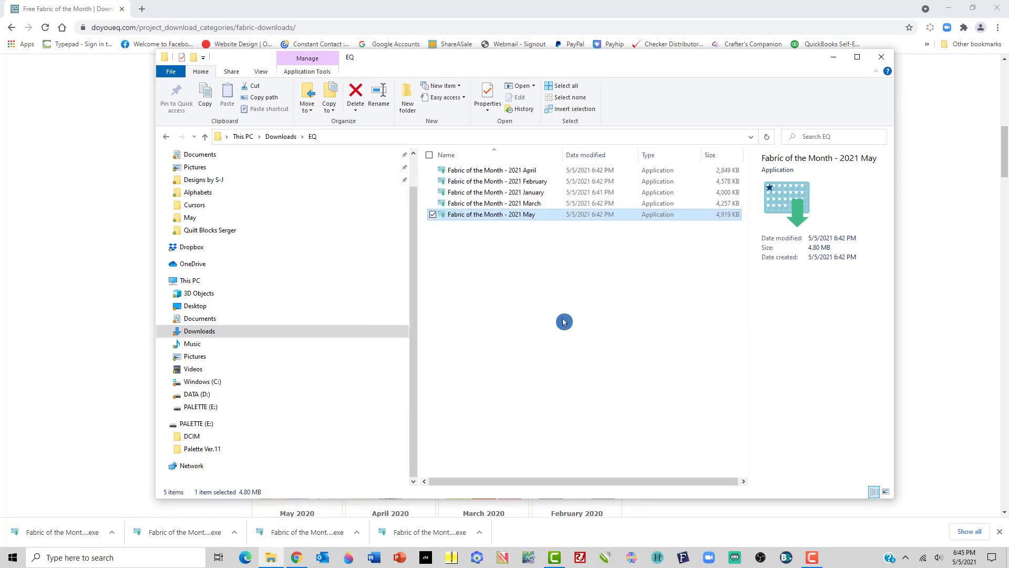
Run the January 2021 Fabric of the Month installer a second time through to its end.
{"action": "double_click", "coordinate": [443, 194]}
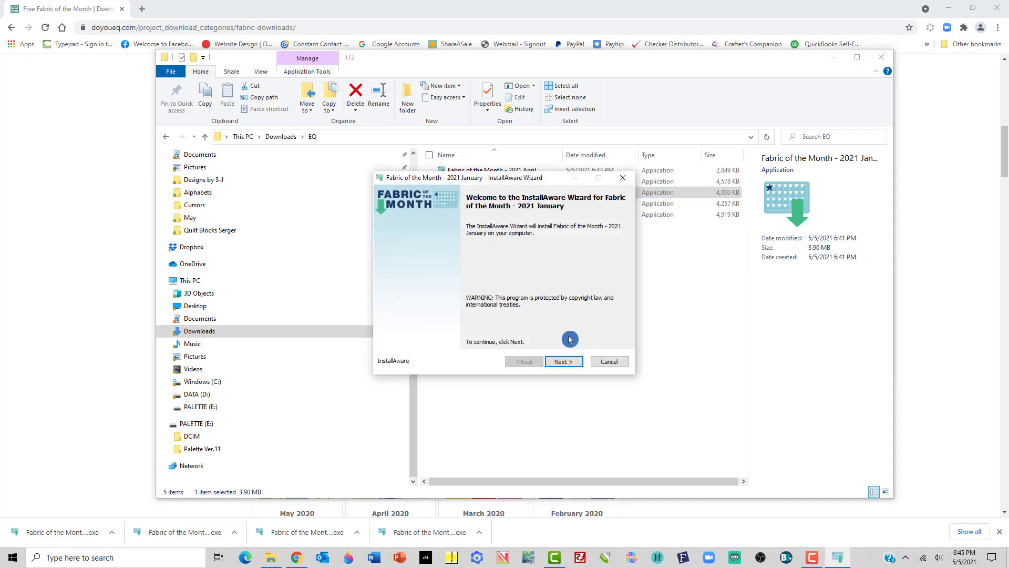
{"action": "left_click", "coordinate": [562, 361]}
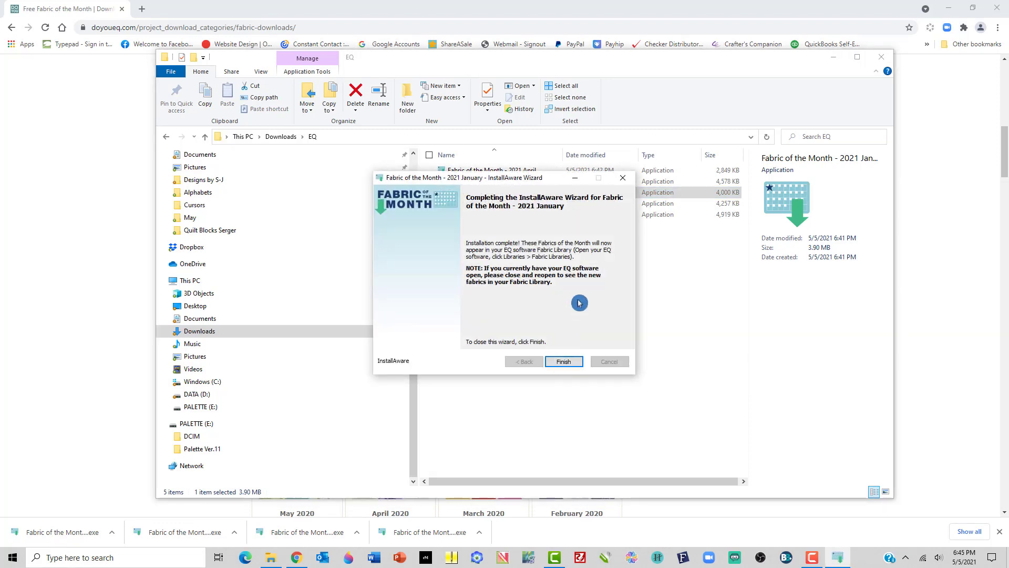
{"action": "left_click", "coordinate": [561, 361]}
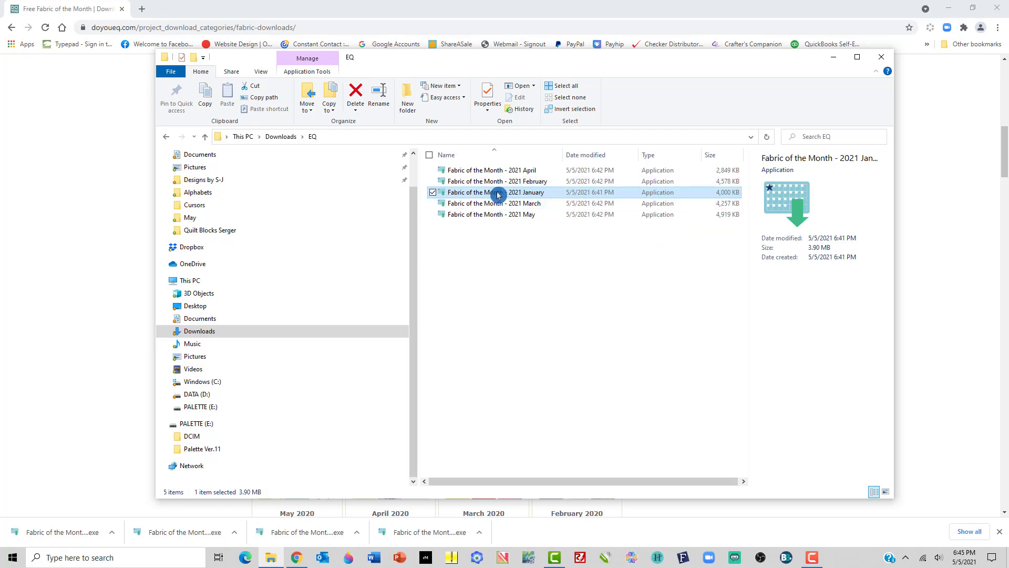
{"action": "left_click", "coordinate": [432, 171]}
{"action": "left_click", "coordinate": [433, 181]}
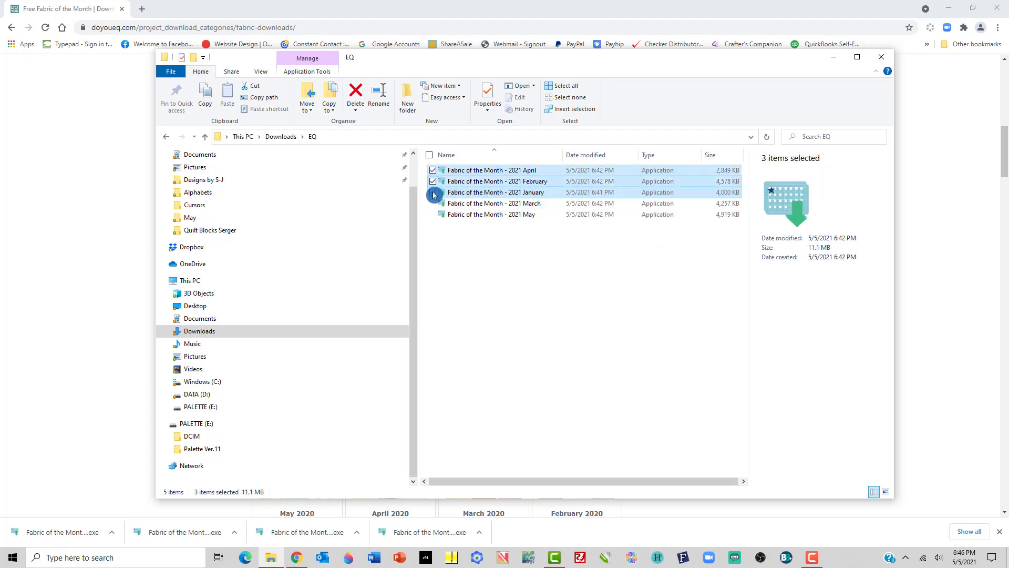
{"action": "left_click", "coordinate": [433, 171]}
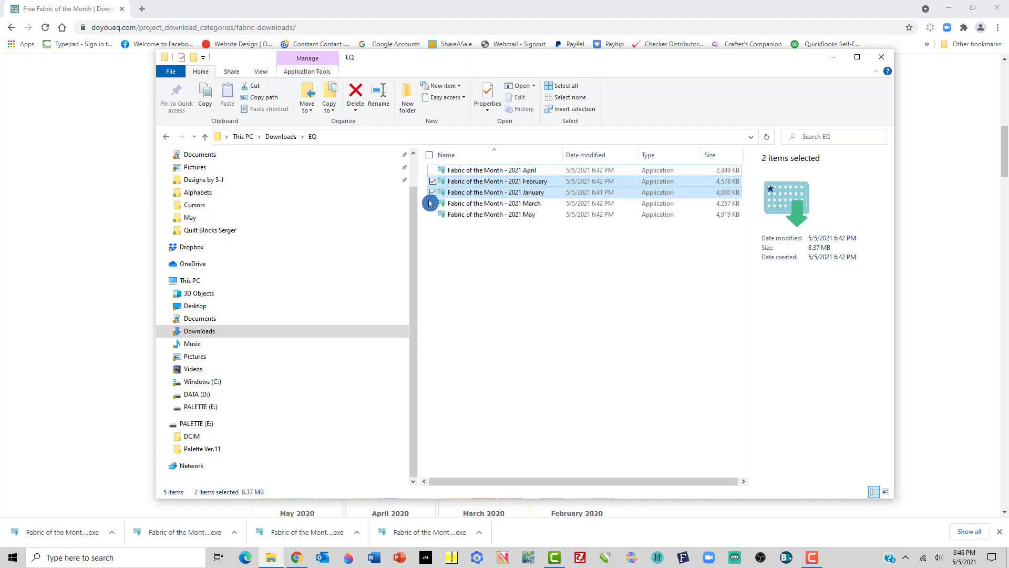
{"action": "left_click", "coordinate": [433, 182]}
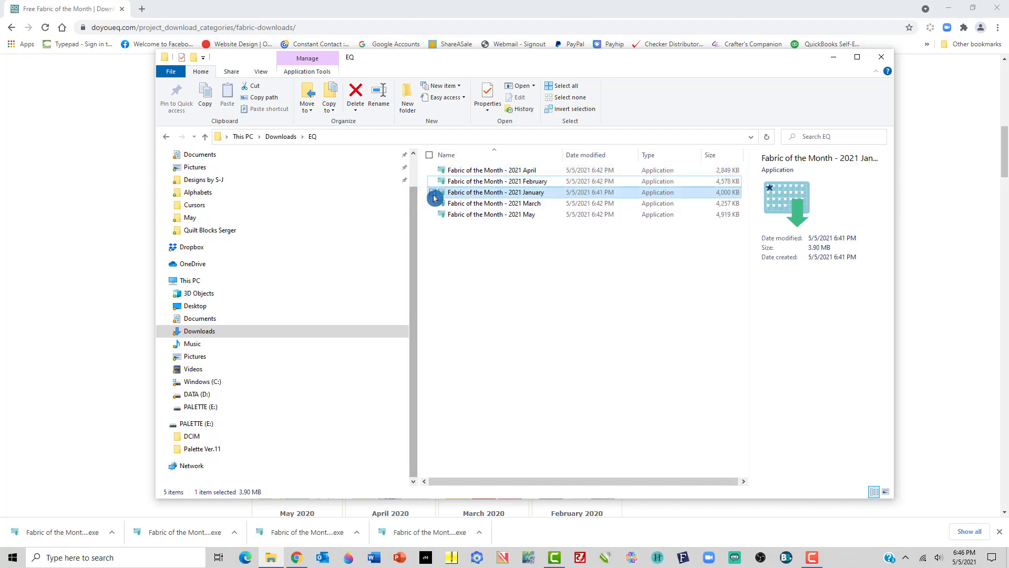
{"action": "left_click", "coordinate": [433, 192]}
Delete the April, February, January, March and May 2021 Fabric of the Month installers from the EQ folder one by one, and close the folder window.
{"action": "left_click", "coordinate": [434, 170]}
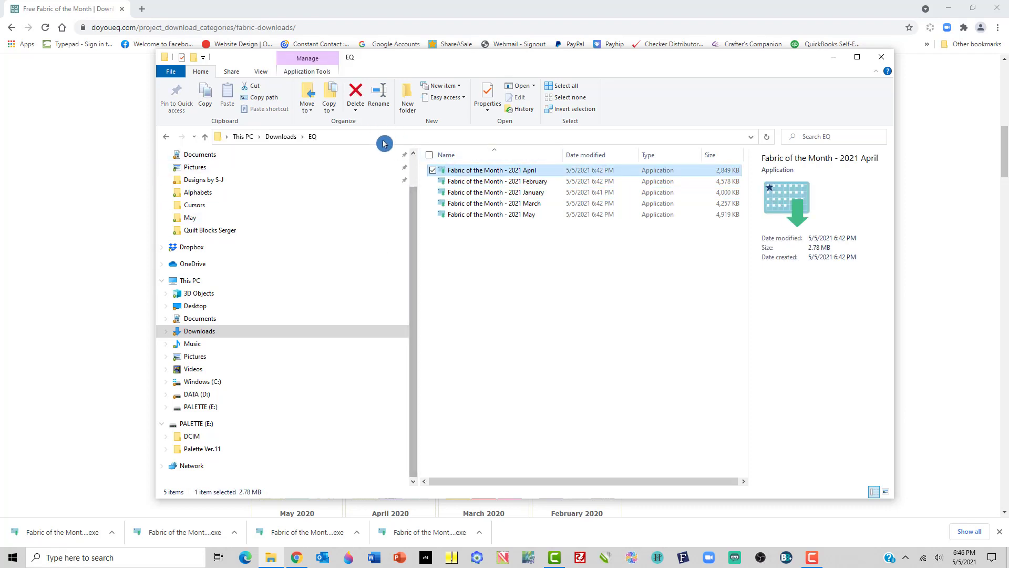
{"action": "left_click", "coordinate": [356, 100]}
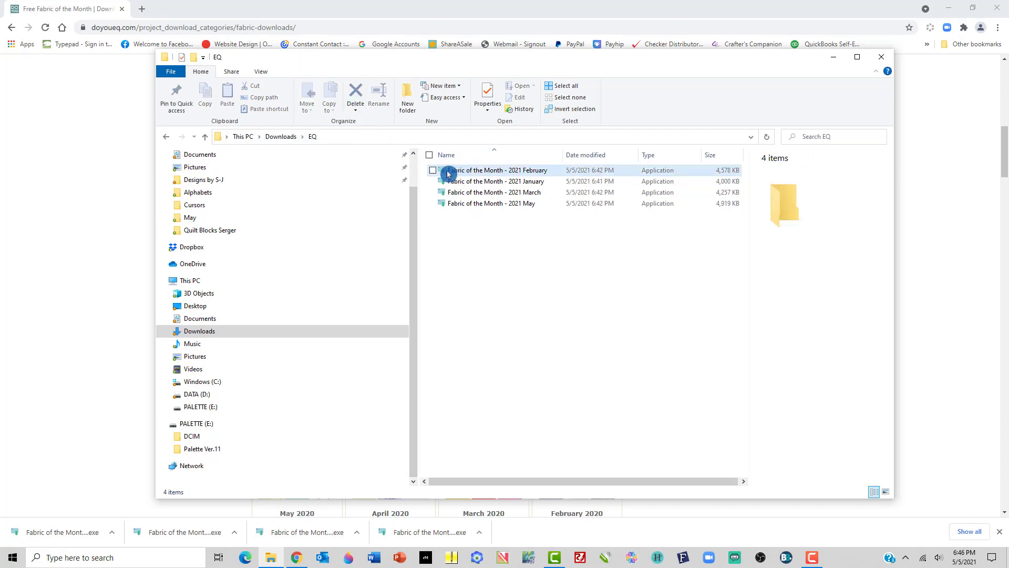
{"action": "left_click", "coordinate": [448, 174]}
{"action": "left_click", "coordinate": [355, 100]}
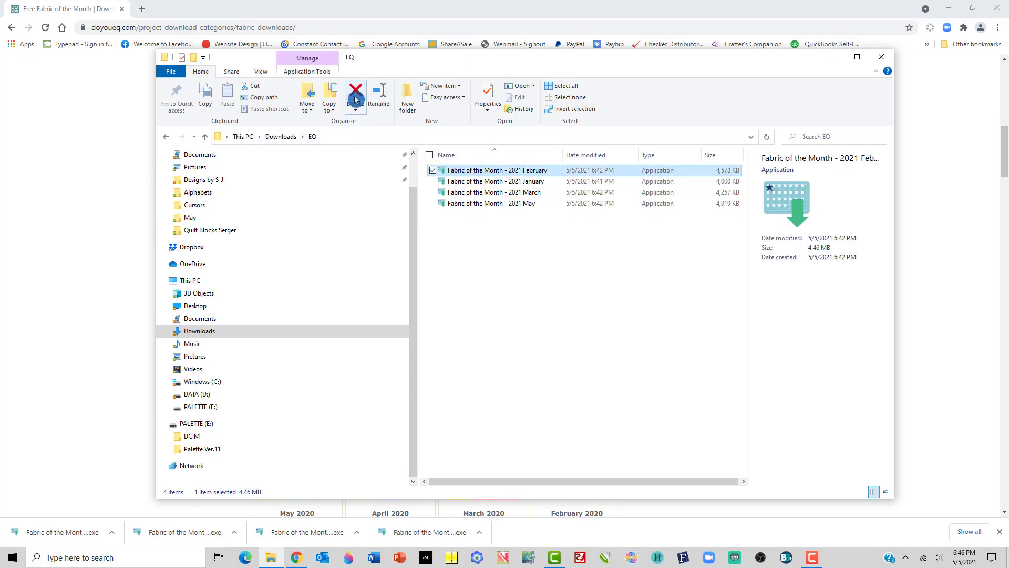
{"action": "left_click", "coordinate": [442, 169]}
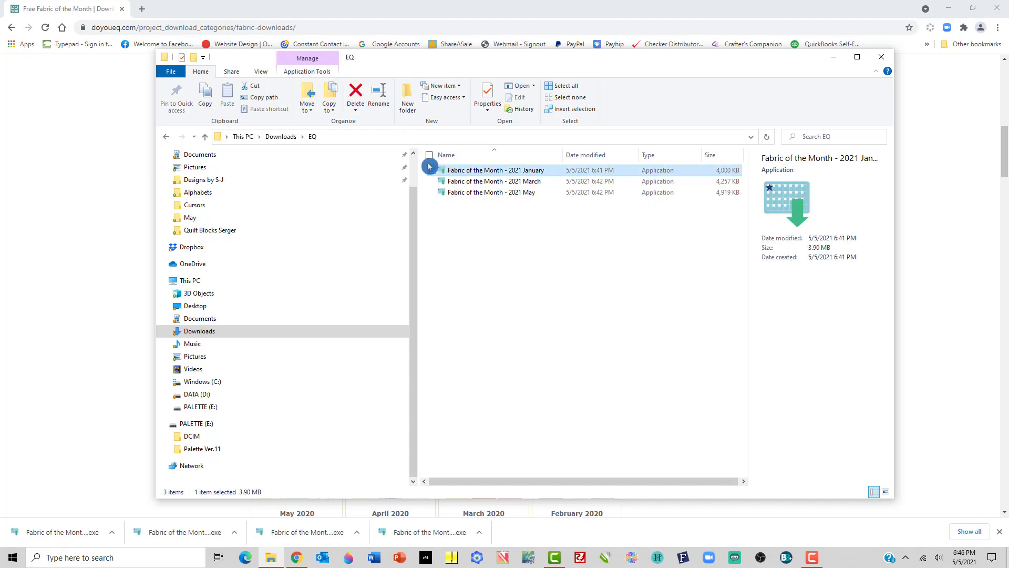
{"action": "left_click", "coordinate": [354, 100]}
{"action": "left_click", "coordinate": [441, 169]}
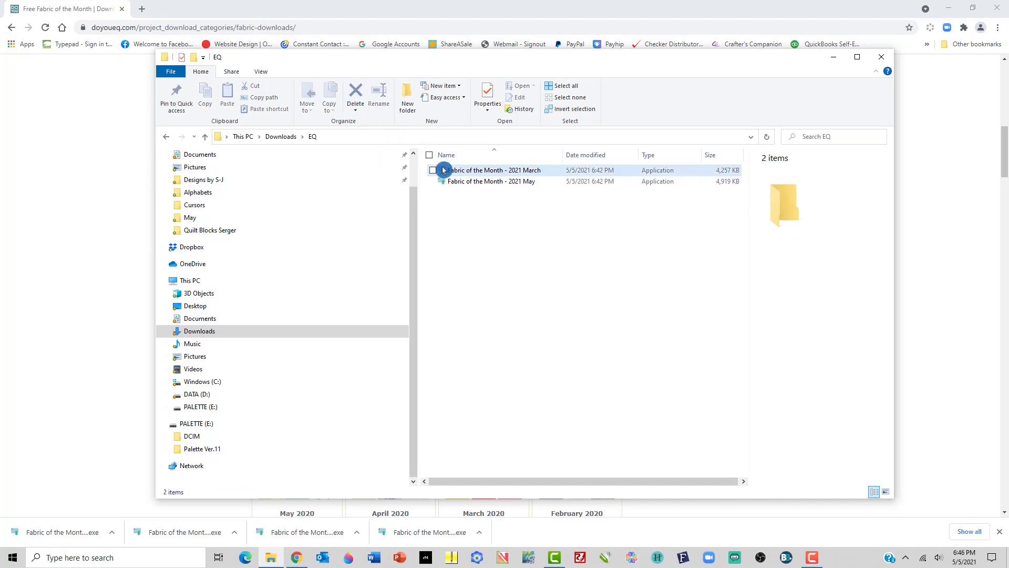
{"action": "left_click", "coordinate": [355, 100]}
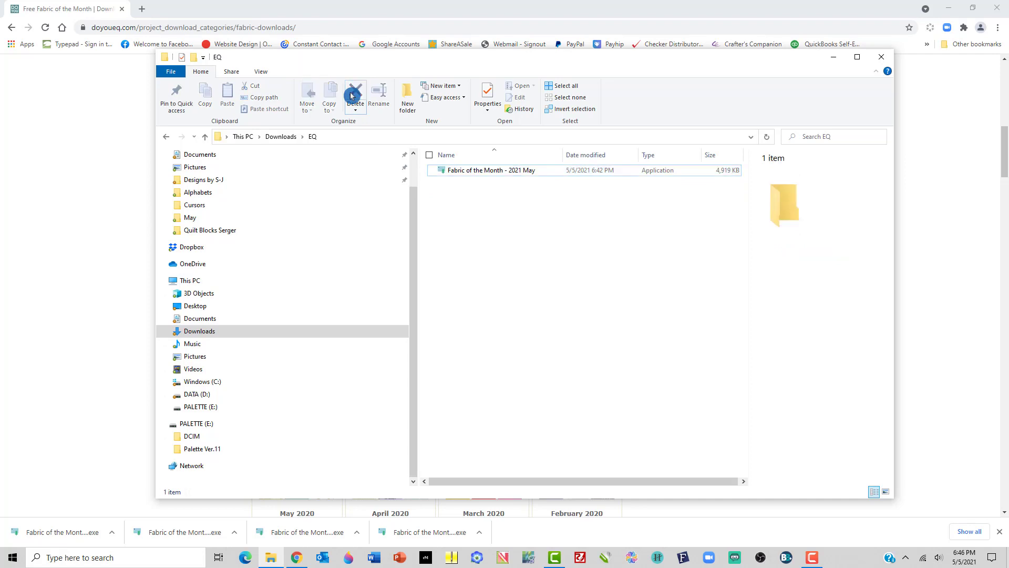
{"action": "left_click", "coordinate": [445, 173]}
{"action": "left_click", "coordinate": [367, 109]}
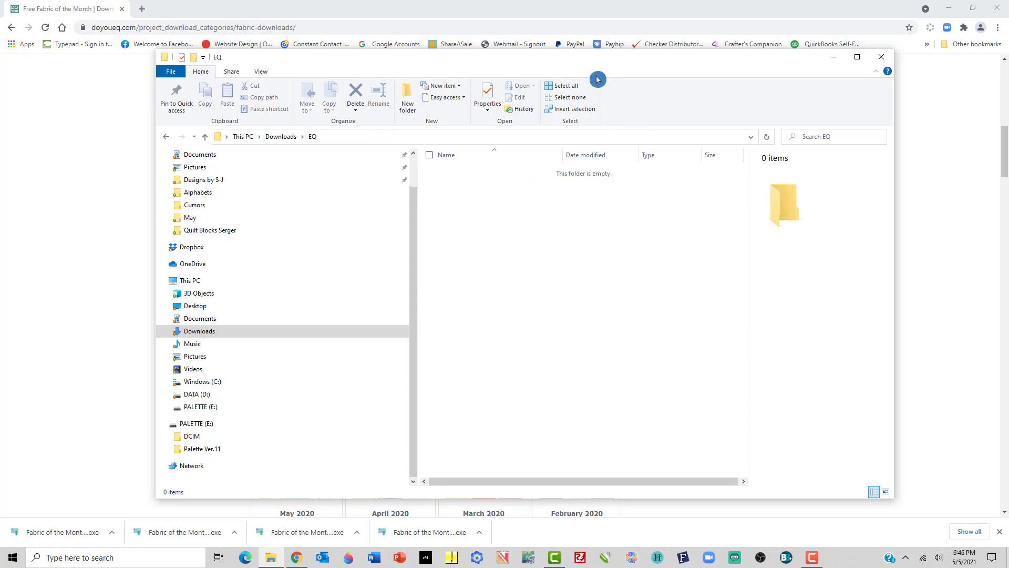
{"action": "left_click_drag", "start_coordinate": [604, 62], "coordinate": [555, 92]}
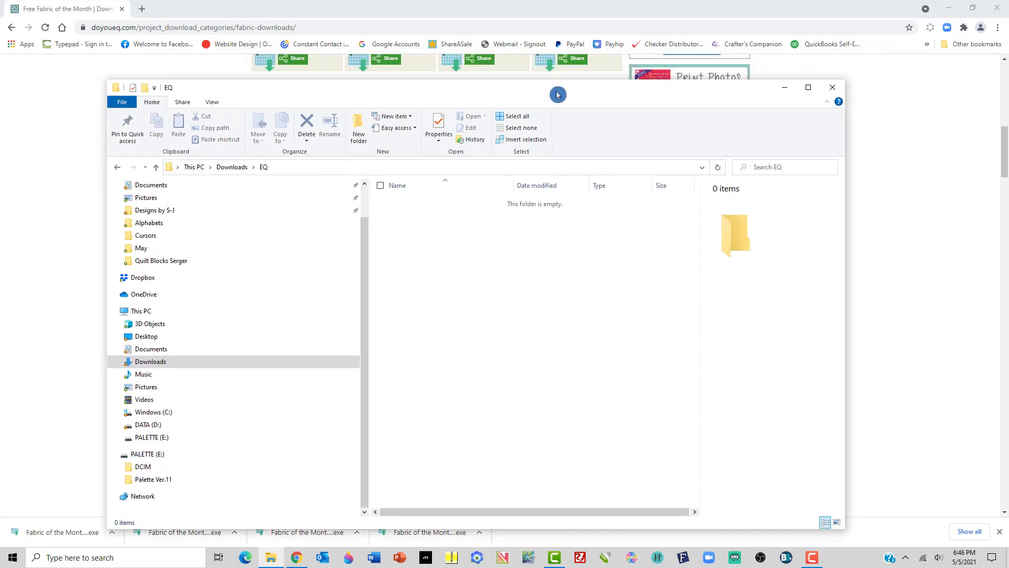
{"action": "left_click", "coordinate": [832, 91]}
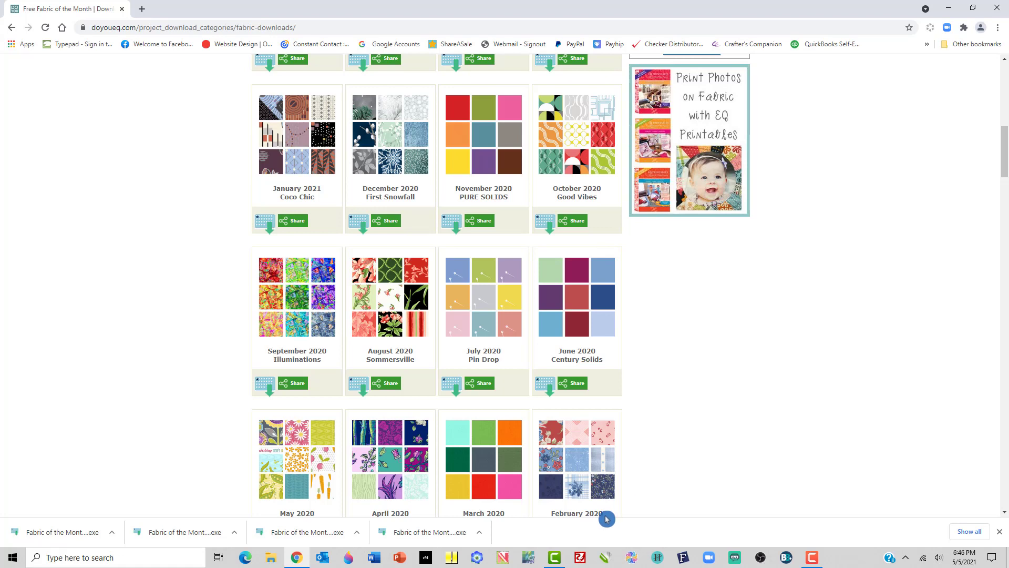
Switch to EQ8, open the existing project 2021 Small Houses and bring its Little Neighborhood quilt up for editing.
{"action": "left_click", "coordinate": [528, 558]}
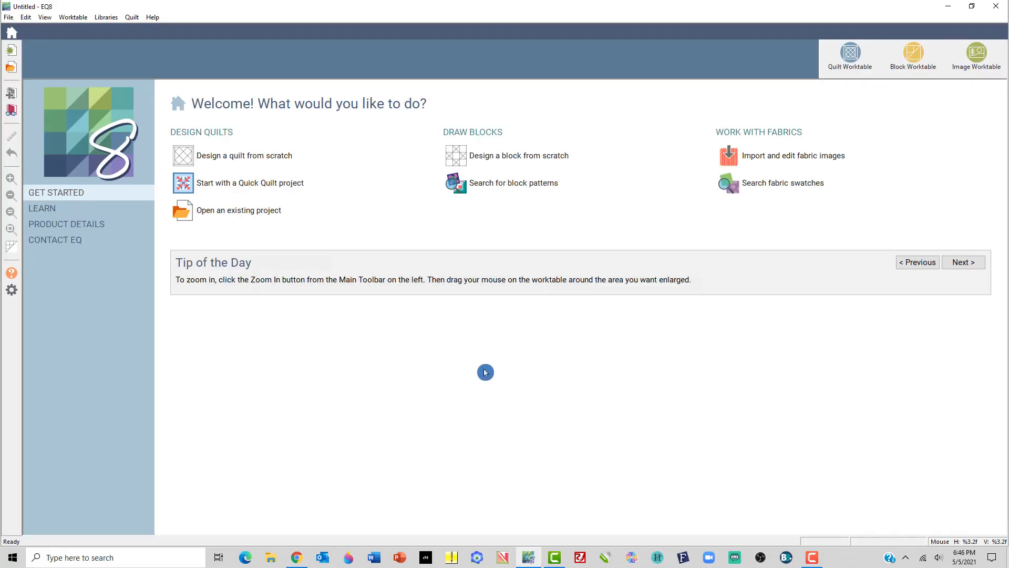
{"action": "left_click", "coordinate": [226, 211]}
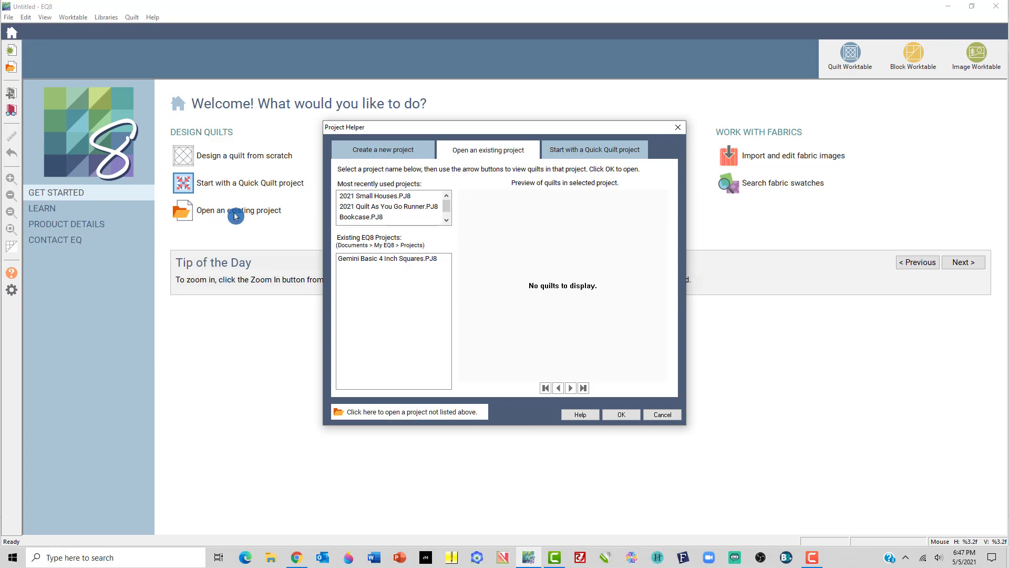
{"action": "left_click", "coordinate": [370, 196]}
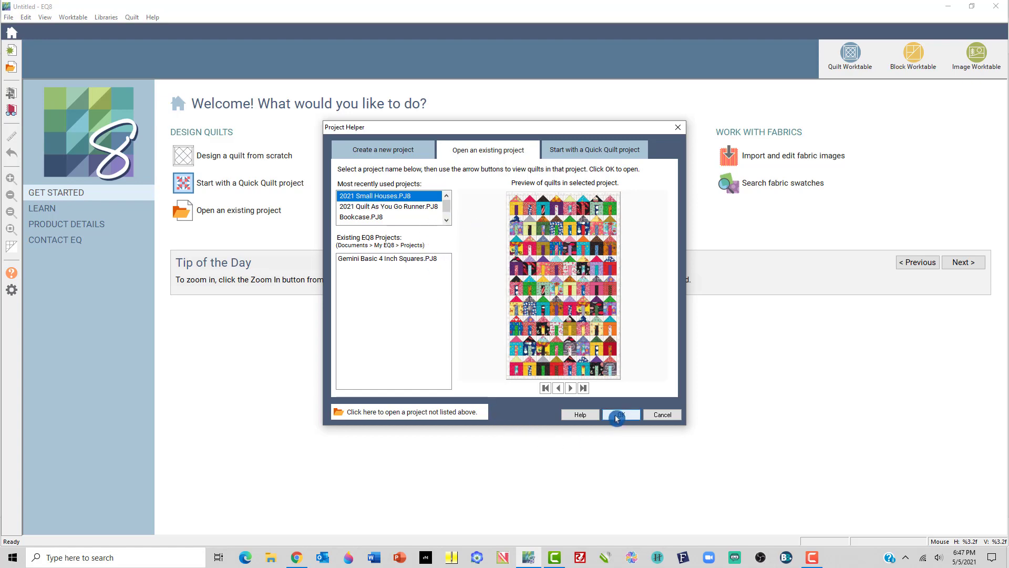
{"action": "left_click", "coordinate": [617, 415]}
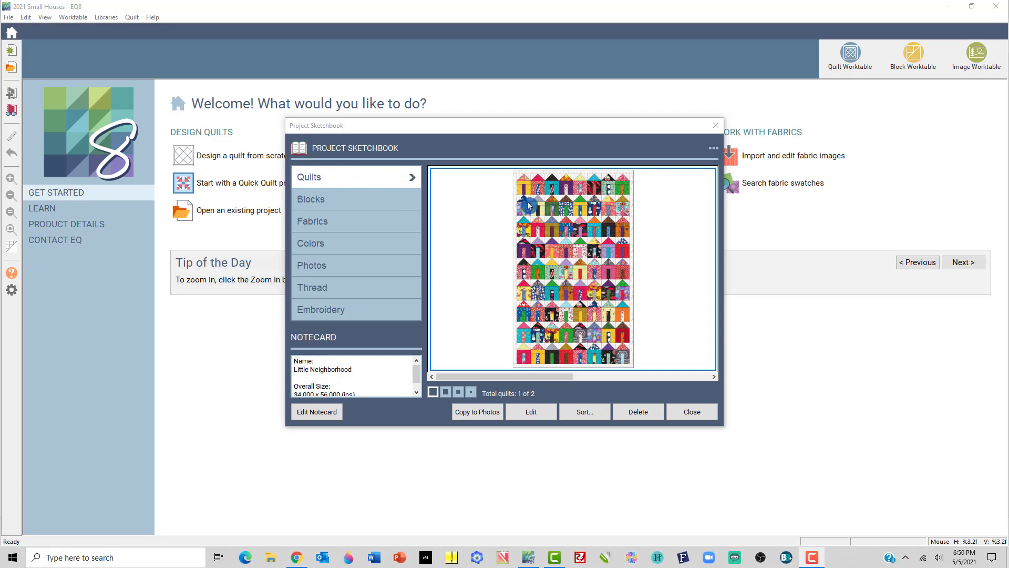
{"action": "left_click", "coordinate": [531, 413]}
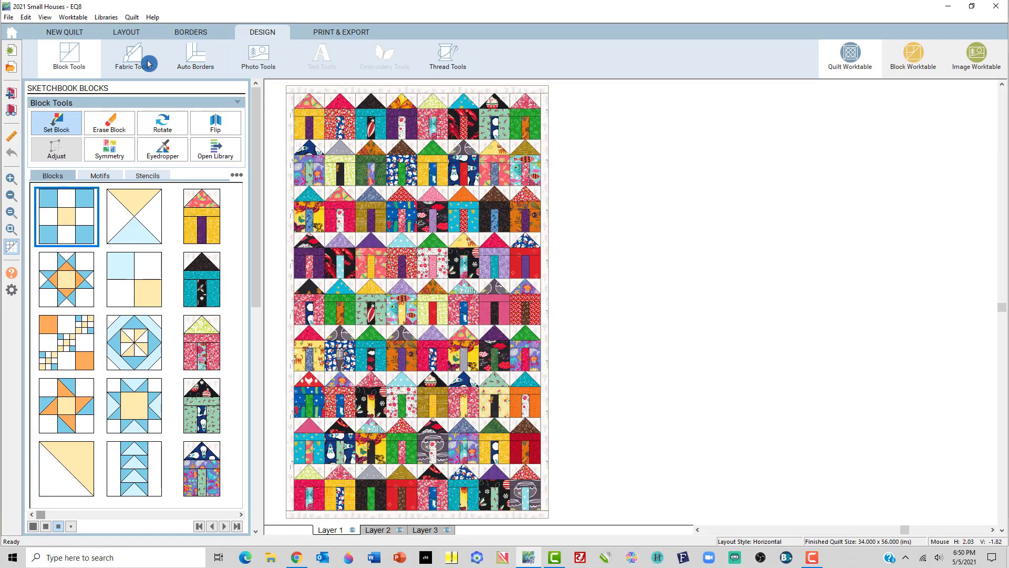
Open the Fabric Library, collapse the Colors category and expand the 2021 Fabric of the Month library.
{"action": "left_click", "coordinate": [103, 18]}
{"action": "left_click", "coordinate": [105, 19]}
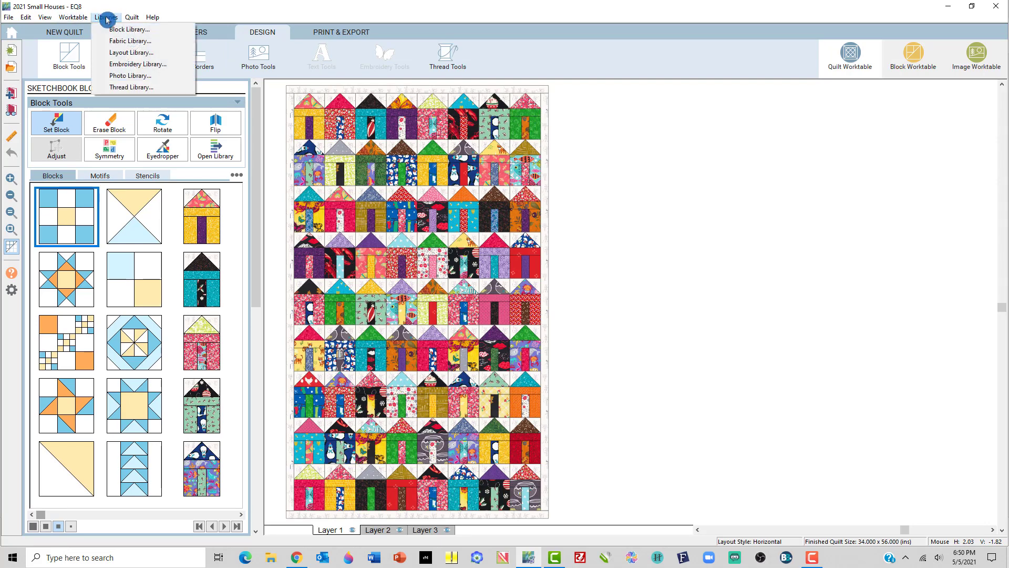
{"action": "left_click", "coordinate": [115, 43]}
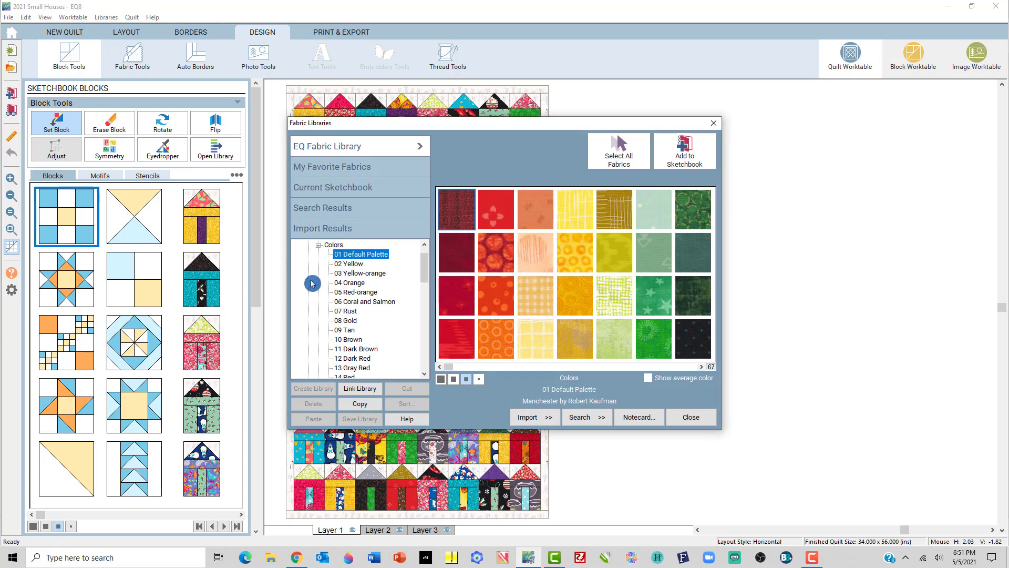
{"action": "left_click", "coordinate": [318, 246]}
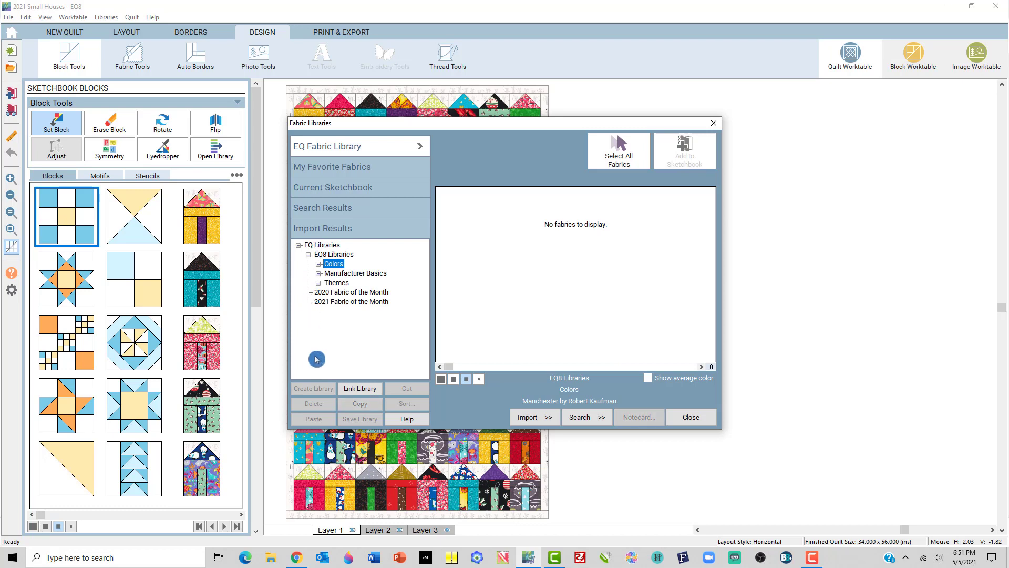
{"action": "left_click", "coordinate": [324, 303]}
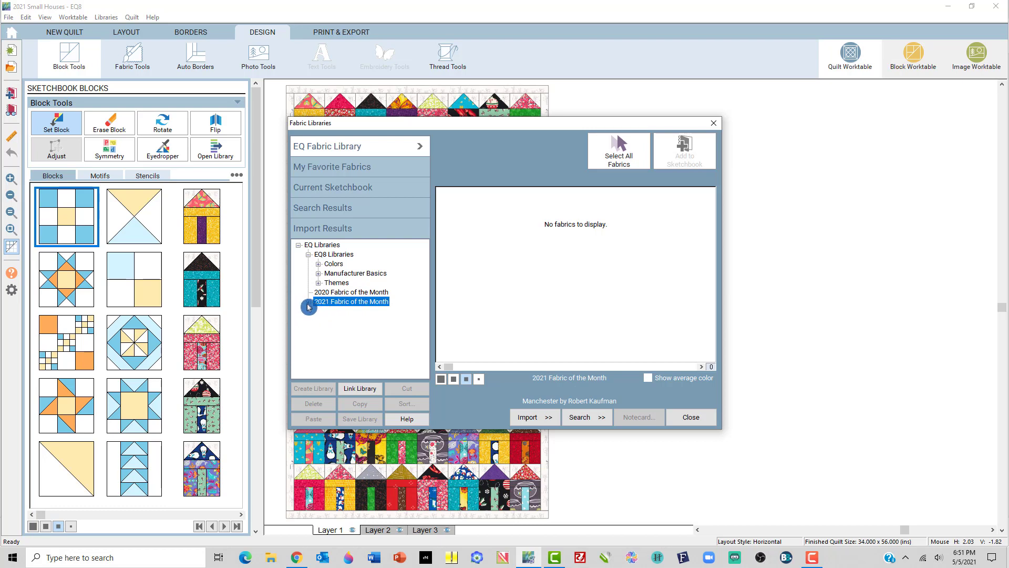
{"action": "left_click", "coordinate": [309, 303]}
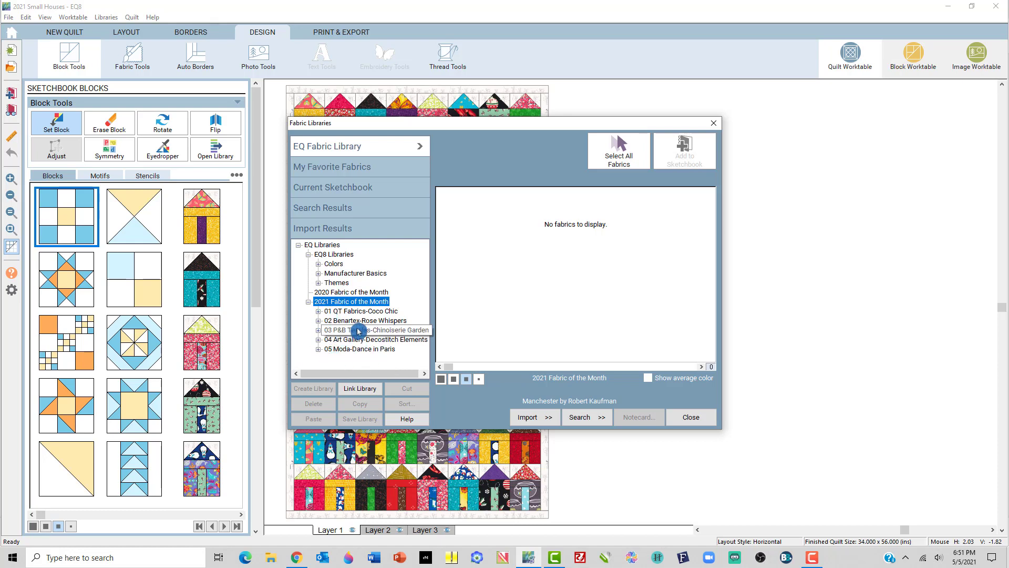
Display the fabrics of the 01 QT Fabrics-Coco Chic collection, followed by those of 02 Benartex-Rose Whispers.
{"action": "left_click", "coordinate": [319, 312]}
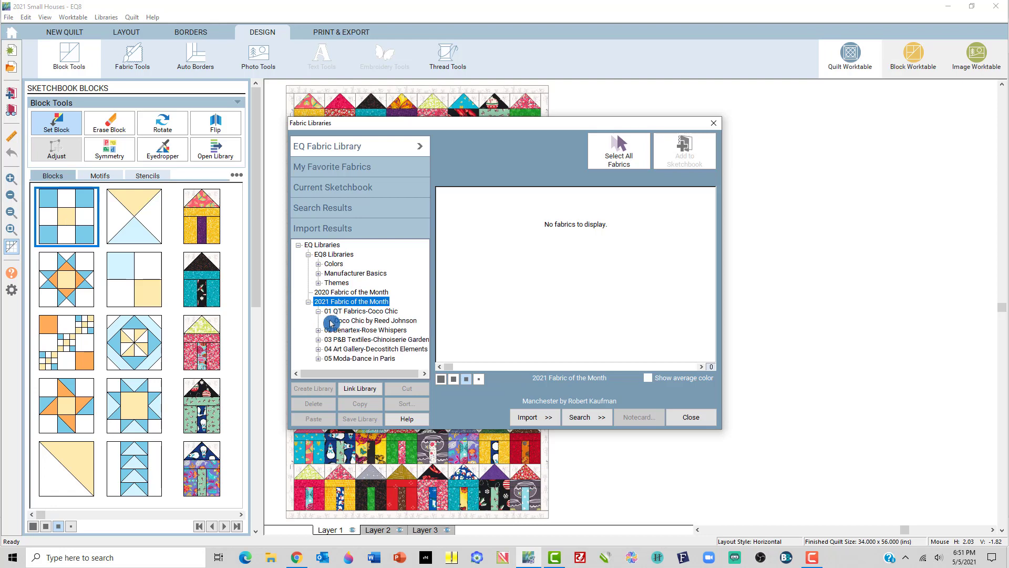
{"action": "left_click", "coordinate": [352, 321]}
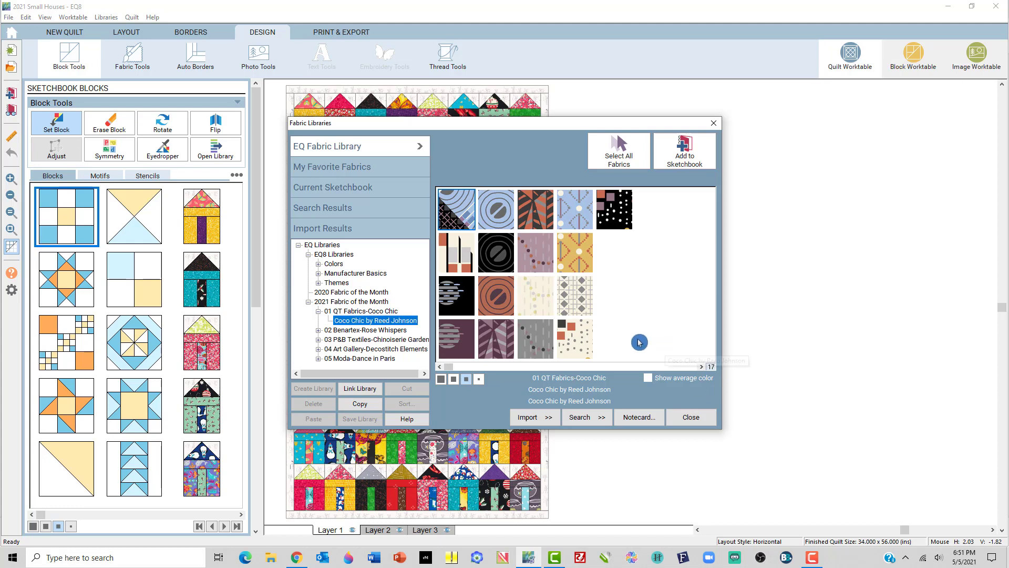
{"action": "left_click", "coordinate": [318, 330]}
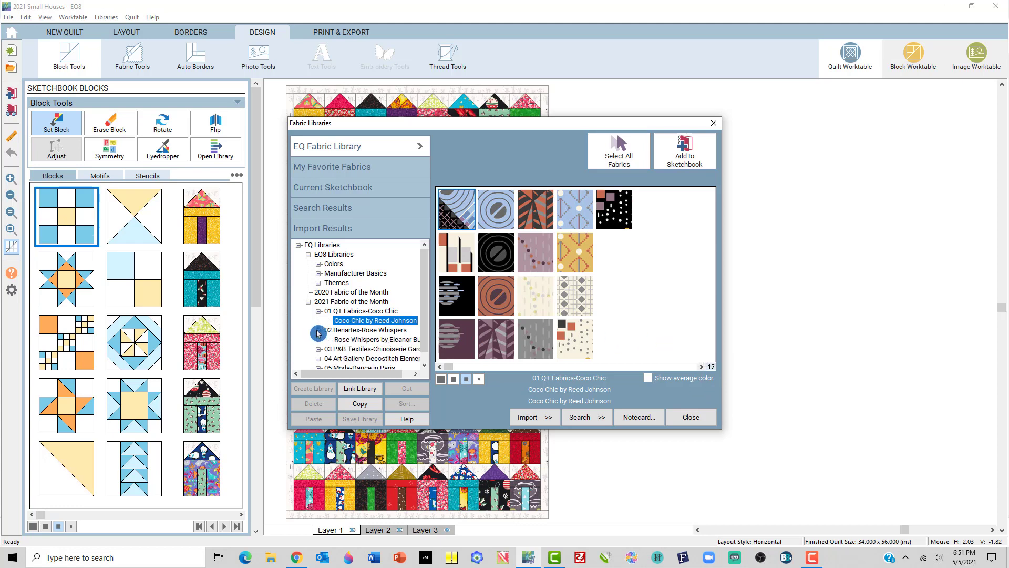
{"action": "left_click", "coordinate": [352, 342]}
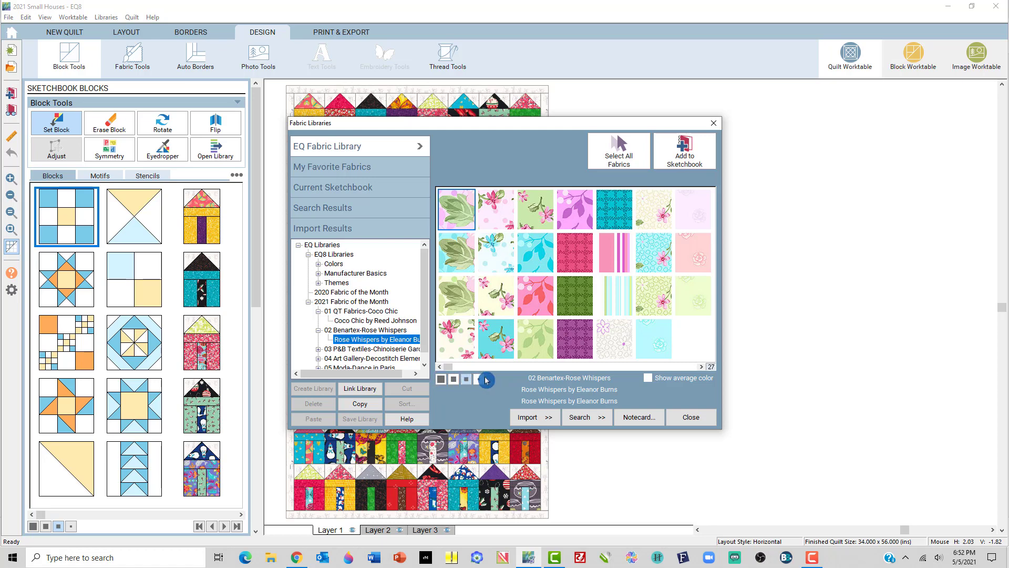
Show the Rose Whispers swatches at the largest thumbnail size and browse through the collection.
{"action": "left_click", "coordinate": [440, 382]}
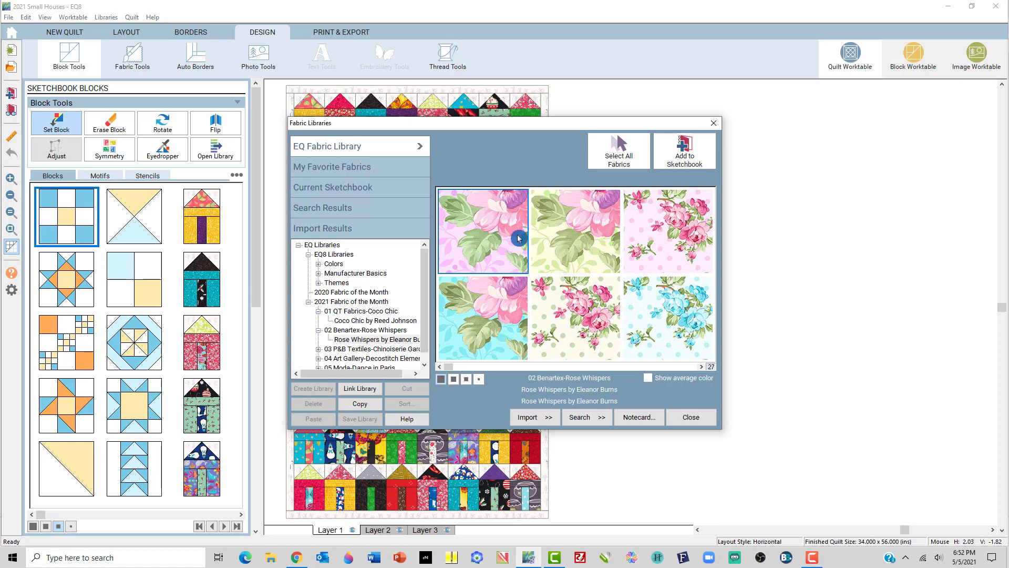
{"action": "left_click", "coordinate": [459, 367]}
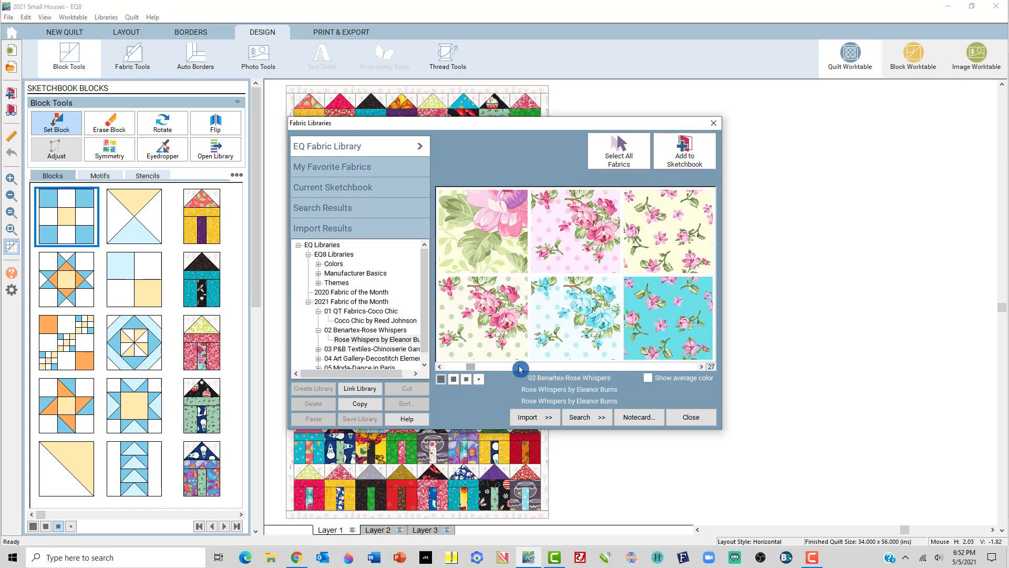
{"action": "left_click", "coordinate": [705, 368]}
{"action": "left_click", "coordinate": [704, 368]}
{"action": "left_click", "coordinate": [704, 368]}
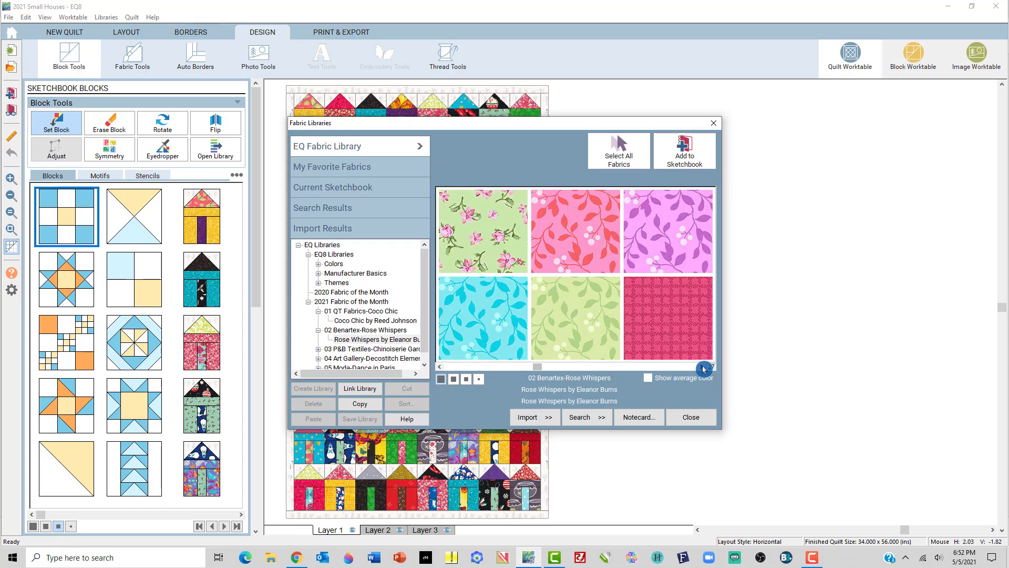
{"action": "left_click", "coordinate": [705, 368]}
{"action": "left_click", "coordinate": [704, 368]}
{"action": "left_click", "coordinate": [704, 368]}
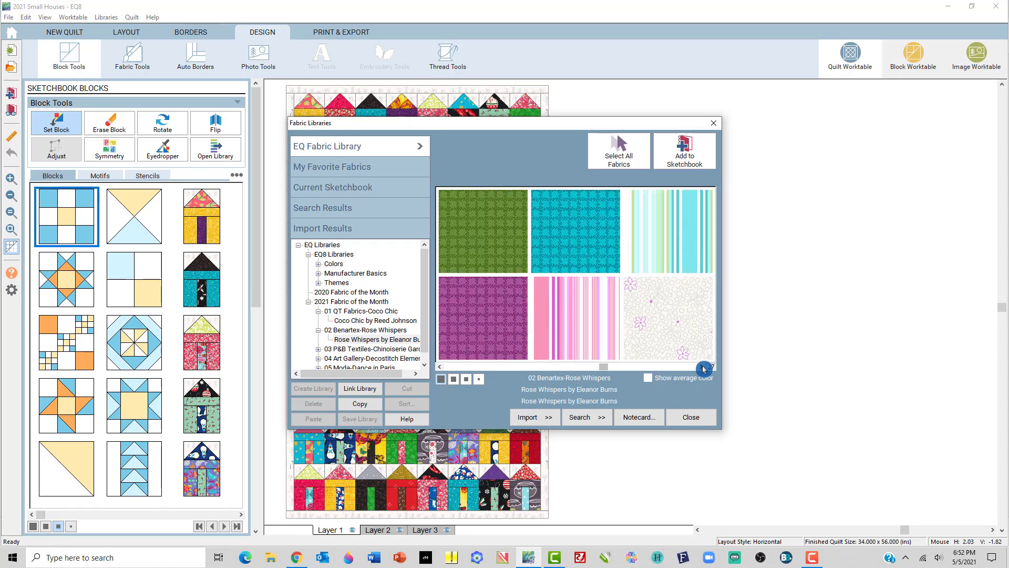
{"action": "left_click", "coordinate": [704, 368]}
{"action": "left_click", "coordinate": [704, 368]}
{"action": "left_click", "coordinate": [704, 368]}
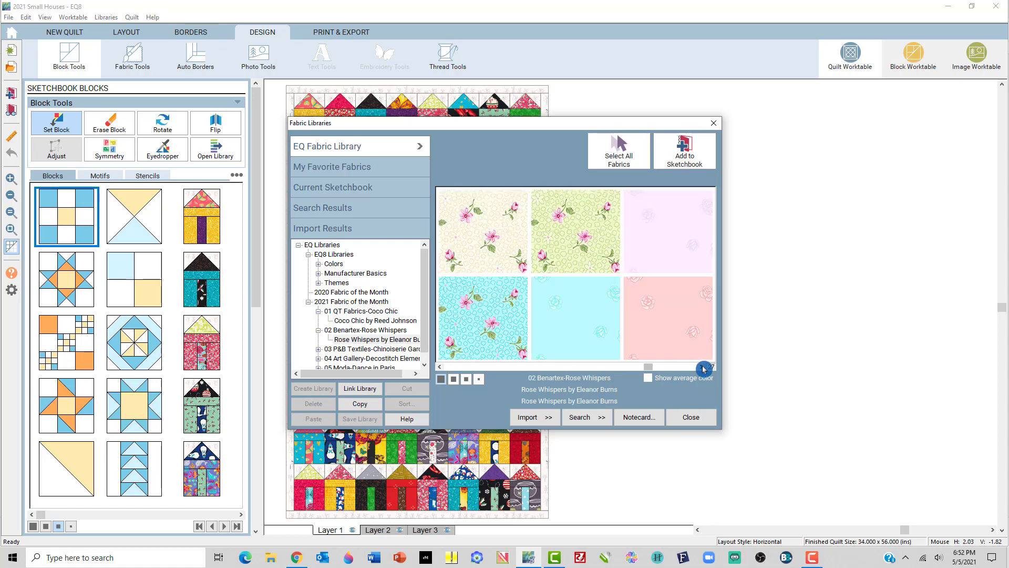
Compare the smaller thumbnail sizes for the Rose Whispers swatches and return to the second-smallest size.
{"action": "left_click", "coordinate": [450, 380]}
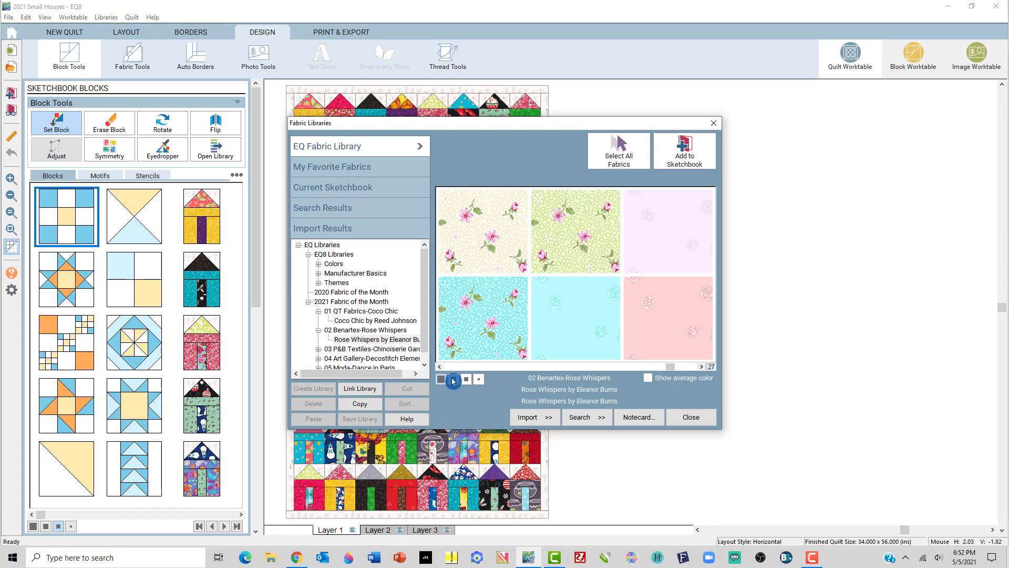
{"action": "left_click", "coordinate": [454, 380]}
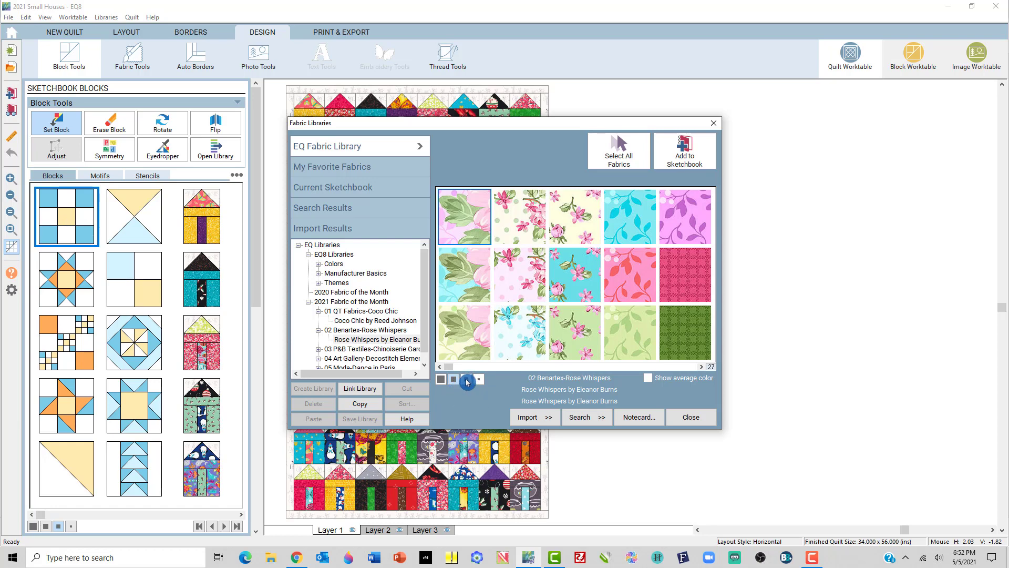
{"action": "left_click", "coordinate": [467, 382]}
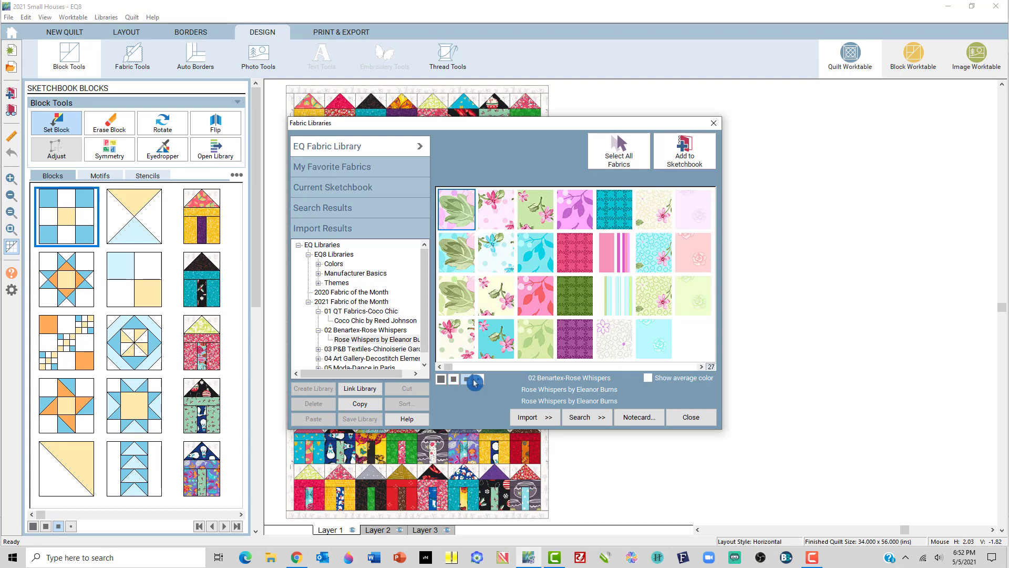
{"action": "left_click", "coordinate": [479, 381]}
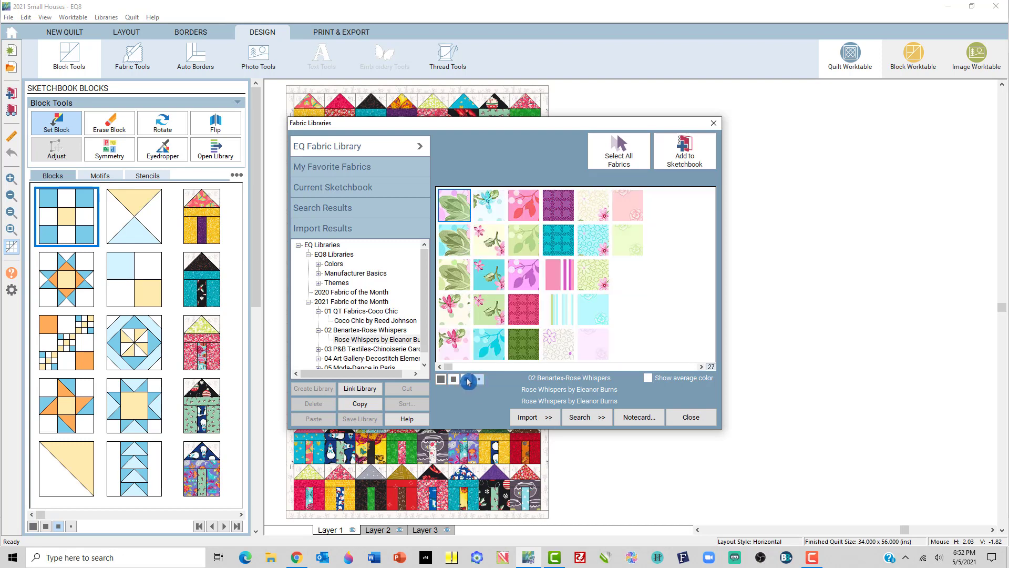
{"action": "left_click", "coordinate": [468, 381]}
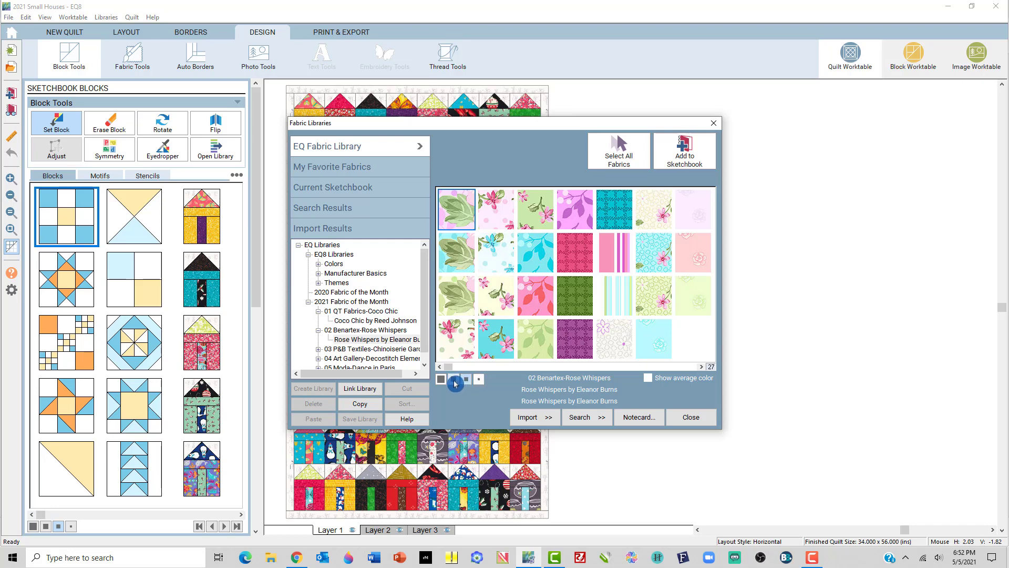
Add the pink floral Rose Whispers fabric with polka dots to the project sketchbook.
{"action": "left_click", "coordinate": [499, 209]}
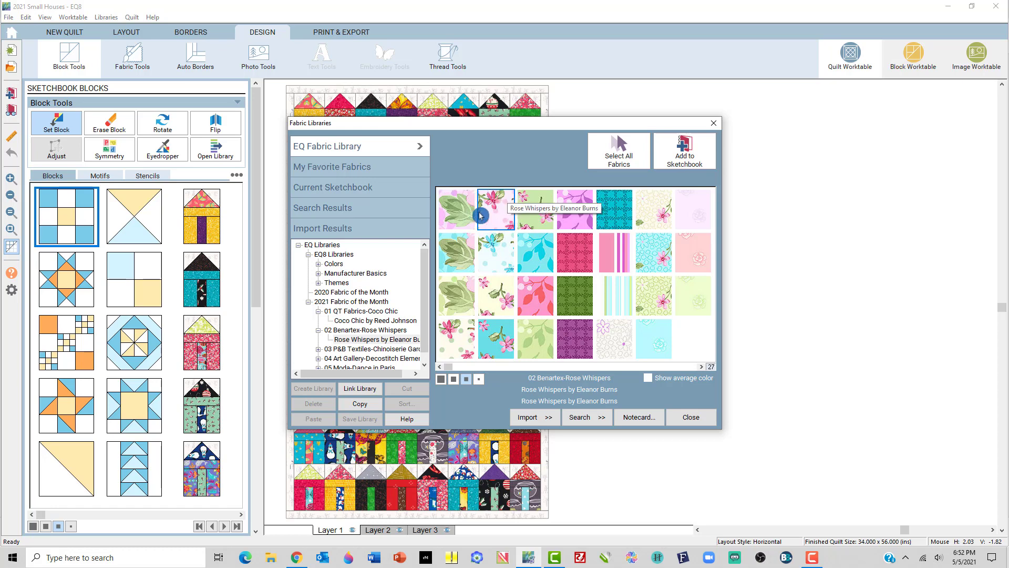
{"action": "left_click", "coordinate": [683, 157]}
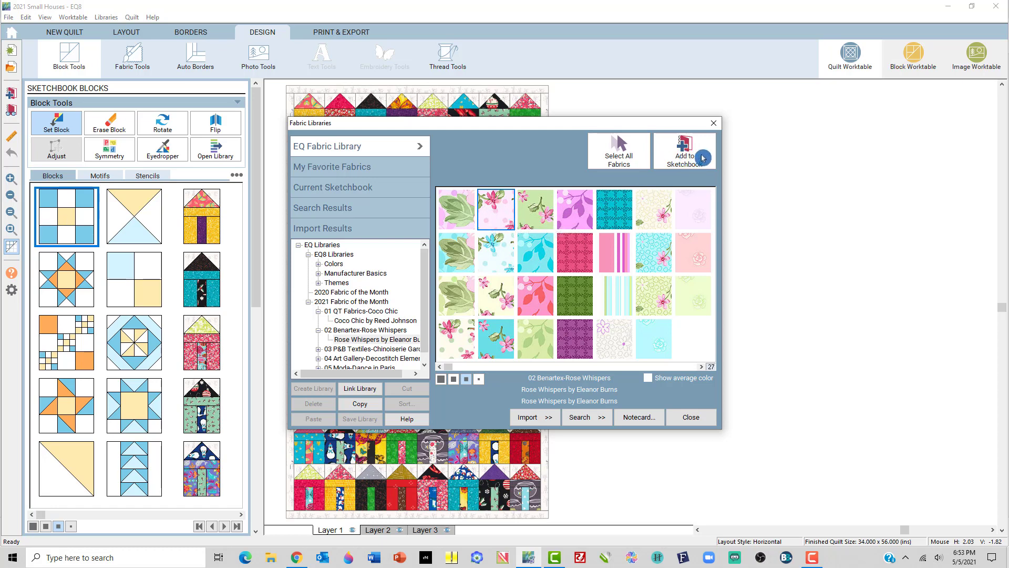
{"action": "left_click", "coordinate": [684, 163]}
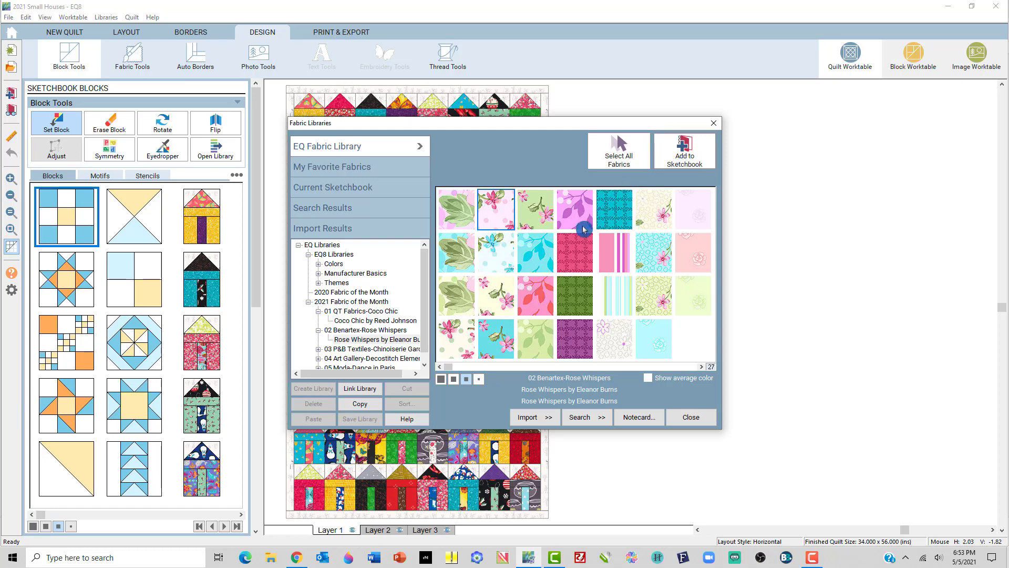
{"action": "left_click", "coordinate": [499, 199]}
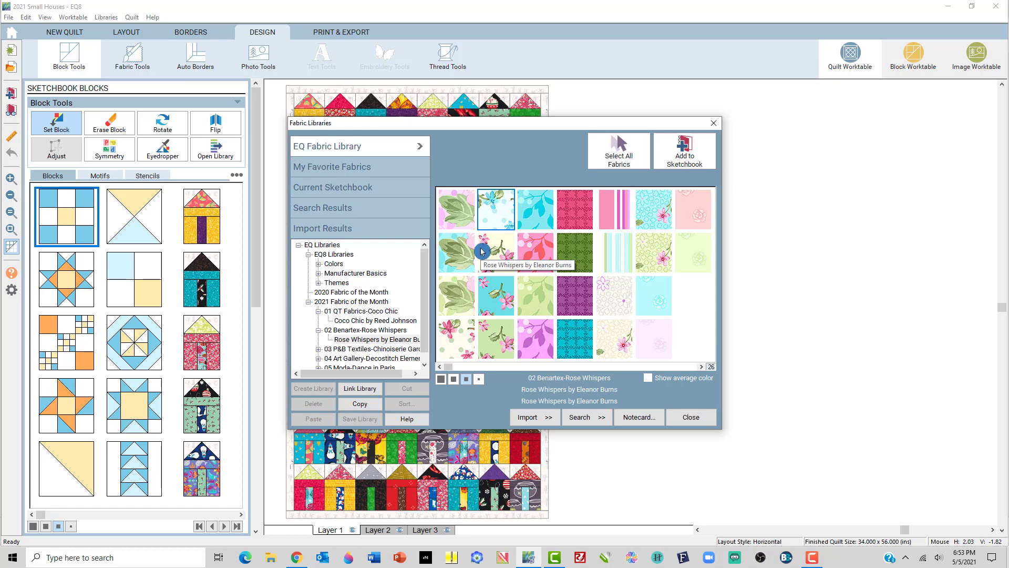
Add the dark pink geometric and the purple leaf Rose Whispers fabrics to the project sketchbook.
{"action": "left_click", "coordinate": [577, 211]}
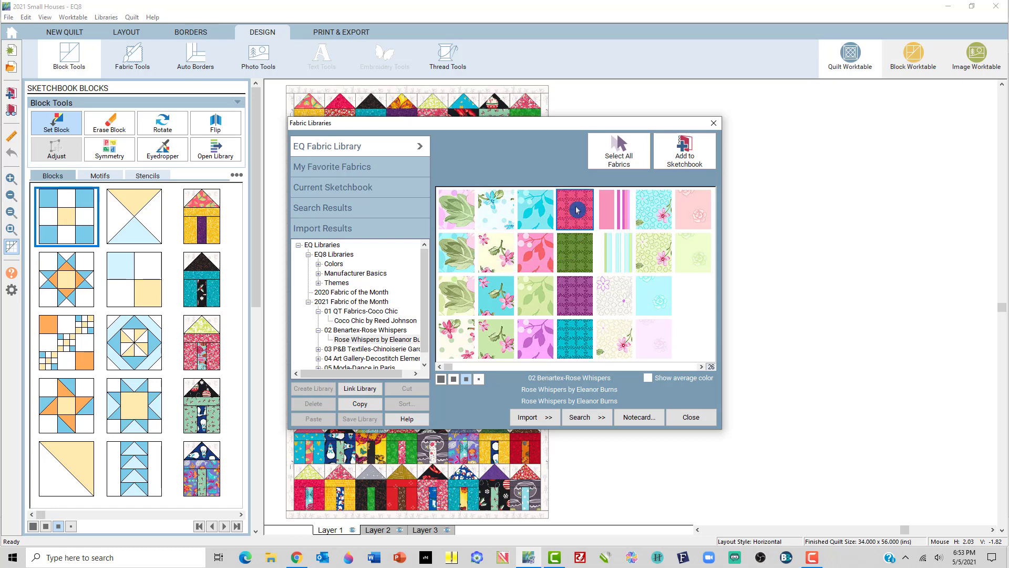
{"action": "left_click", "coordinate": [692, 161]}
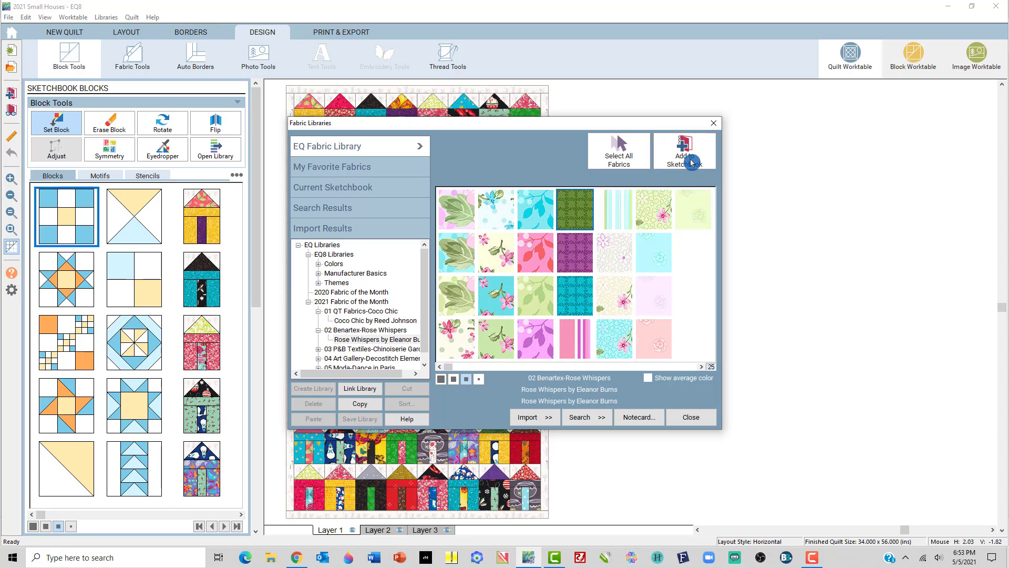
{"action": "left_click", "coordinate": [535, 339]}
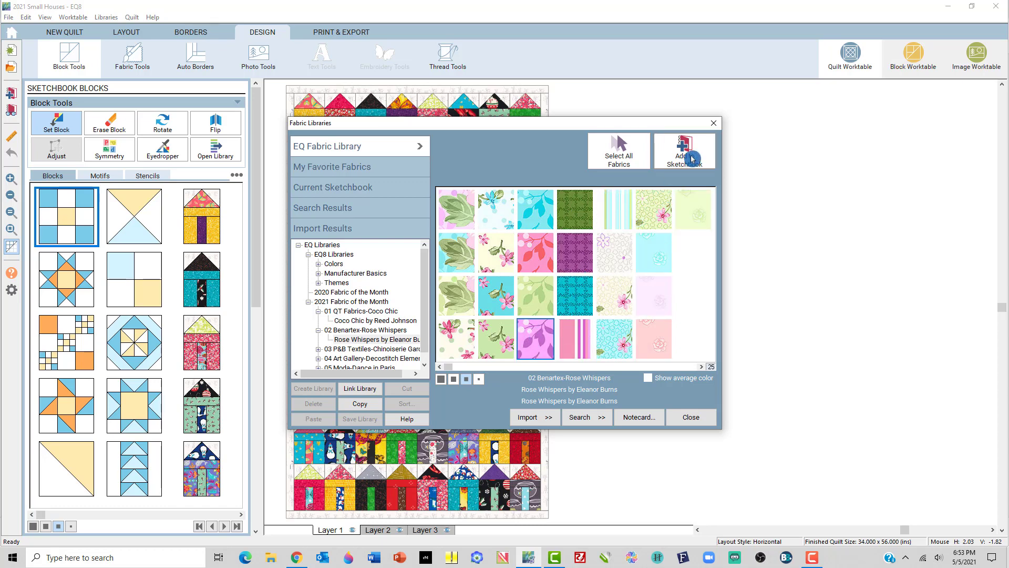
{"action": "left_click", "coordinate": [692, 158]}
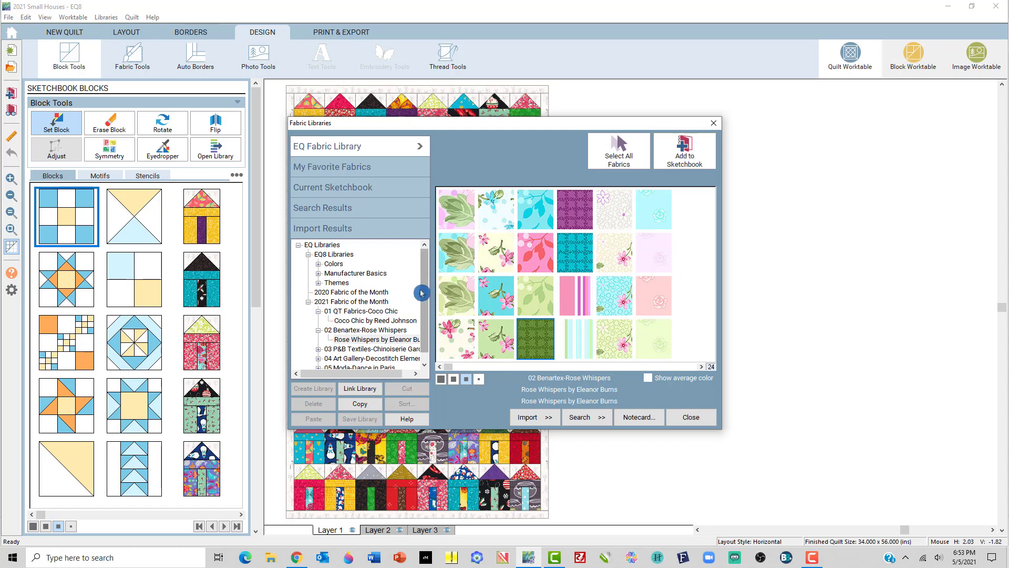
Expand the 03 P&B Textiles-Chinoiserie Garden collection and display its fabrics.
{"action": "scroll", "coordinate": [422, 293], "scroll_direction": "down", "scroll_amount": 1}
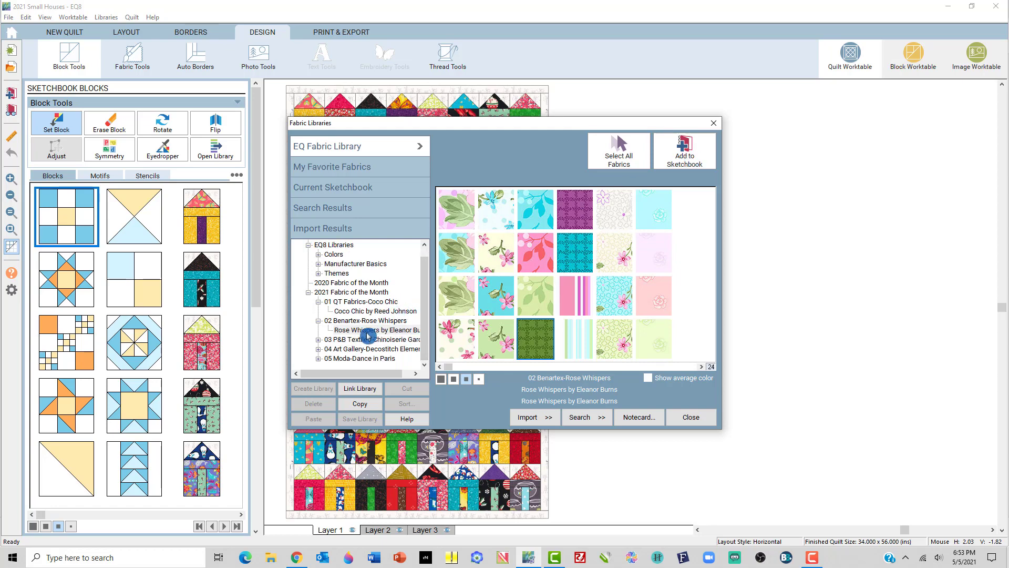
{"action": "left_click", "coordinate": [318, 340]}
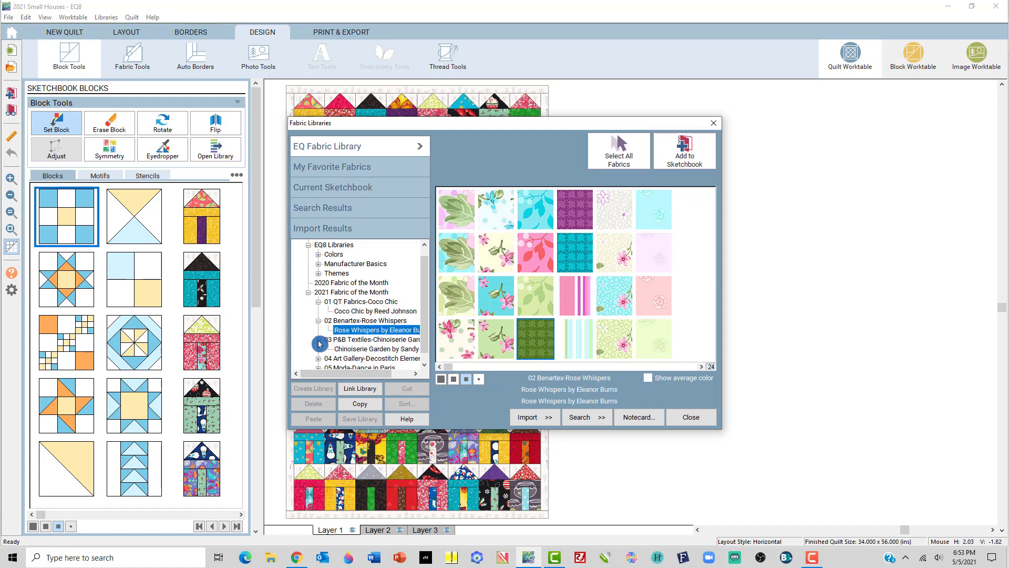
{"action": "left_click", "coordinate": [343, 349]}
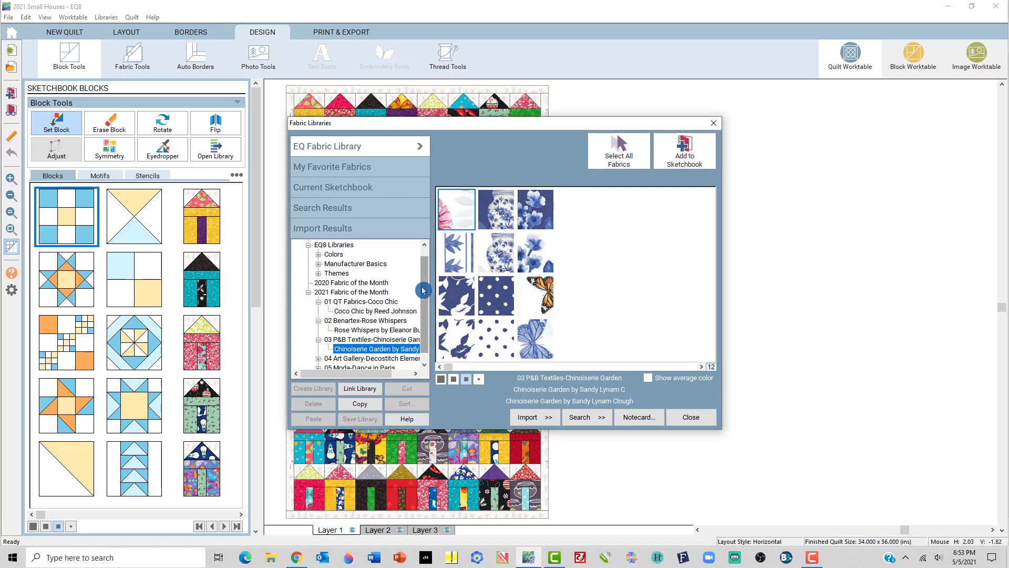
Display the 04 Art Gallery-Decostitch Elements fabrics, and expand 05 Moda-Dance in Paris and browse its Zen Chic fabrics.
{"action": "scroll", "coordinate": [423, 289], "scroll_direction": "down", "scroll_amount": 1}
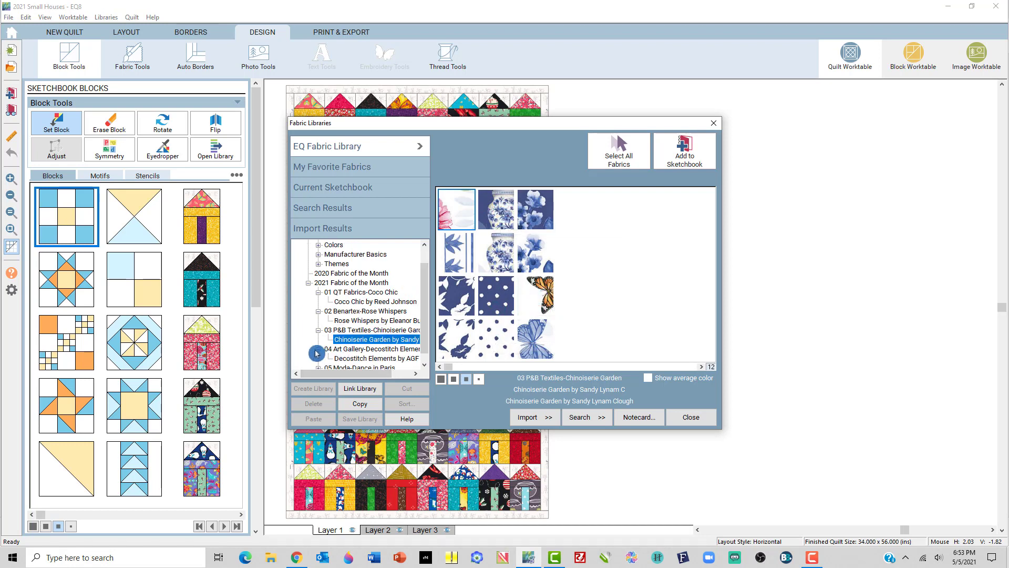
{"action": "left_click", "coordinate": [351, 360]}
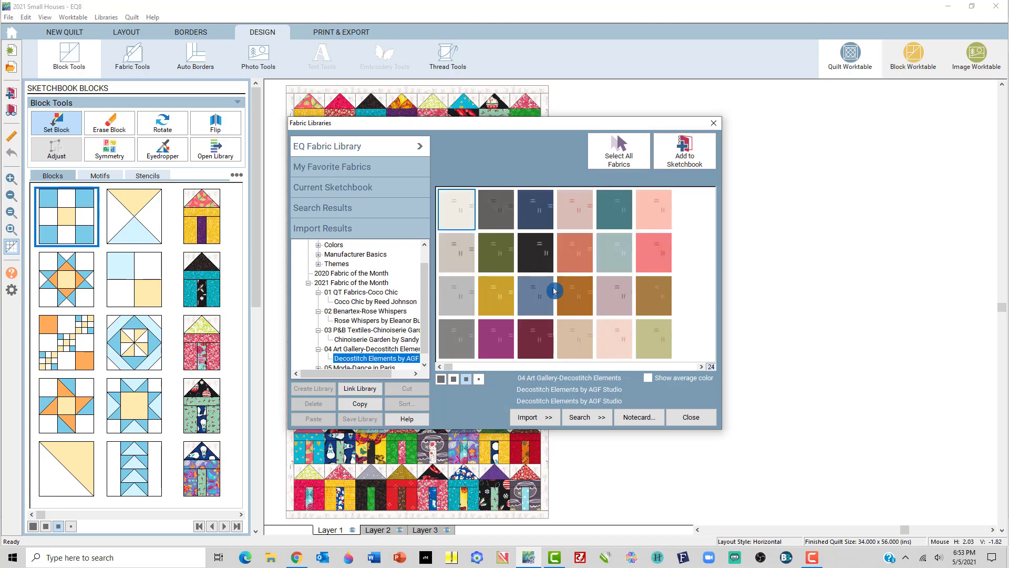
{"action": "left_click_drag", "start_coordinate": [426, 310], "coordinate": [426, 318]}
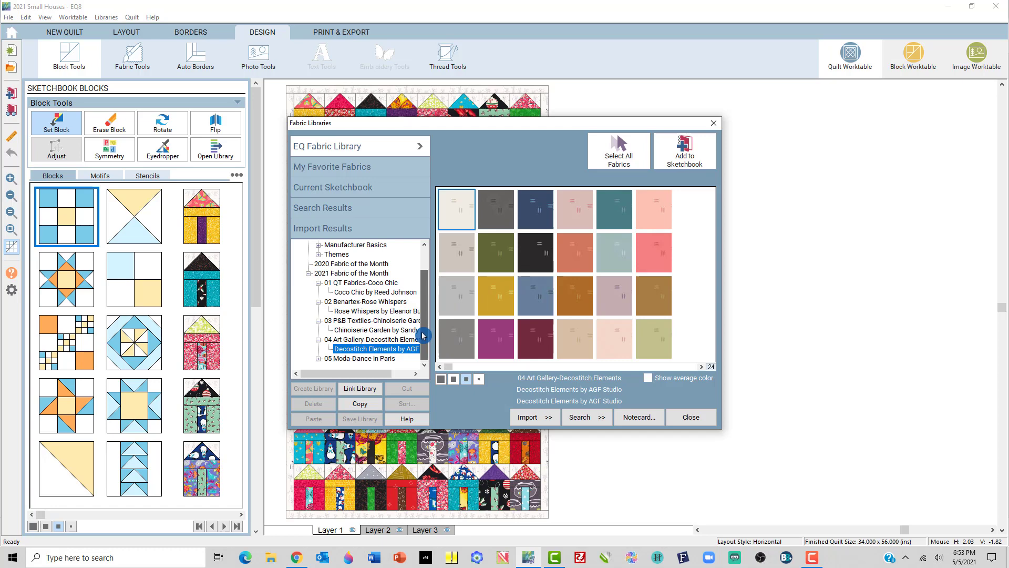
{"action": "left_click", "coordinate": [317, 359]}
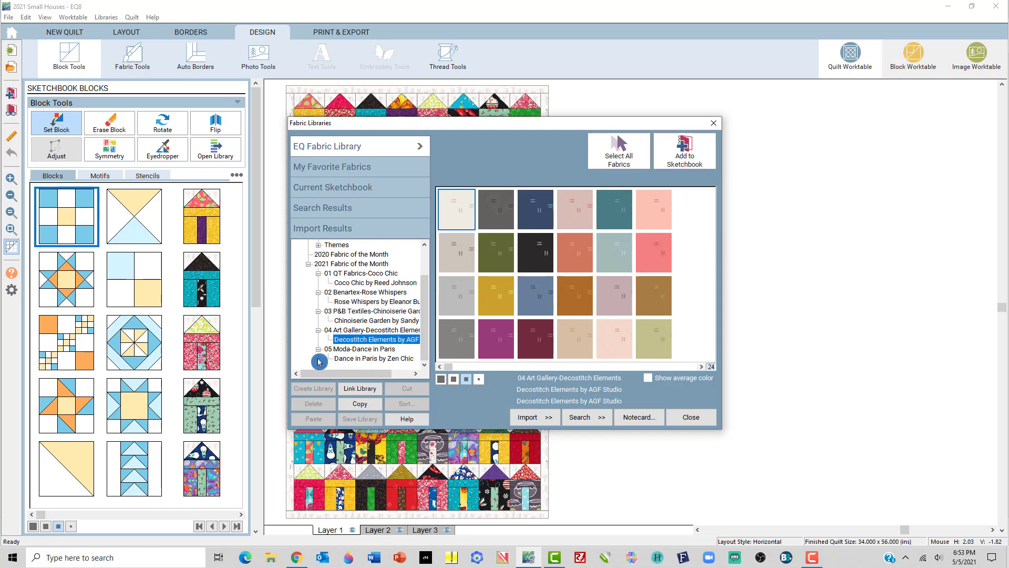
{"action": "left_click", "coordinate": [345, 359]}
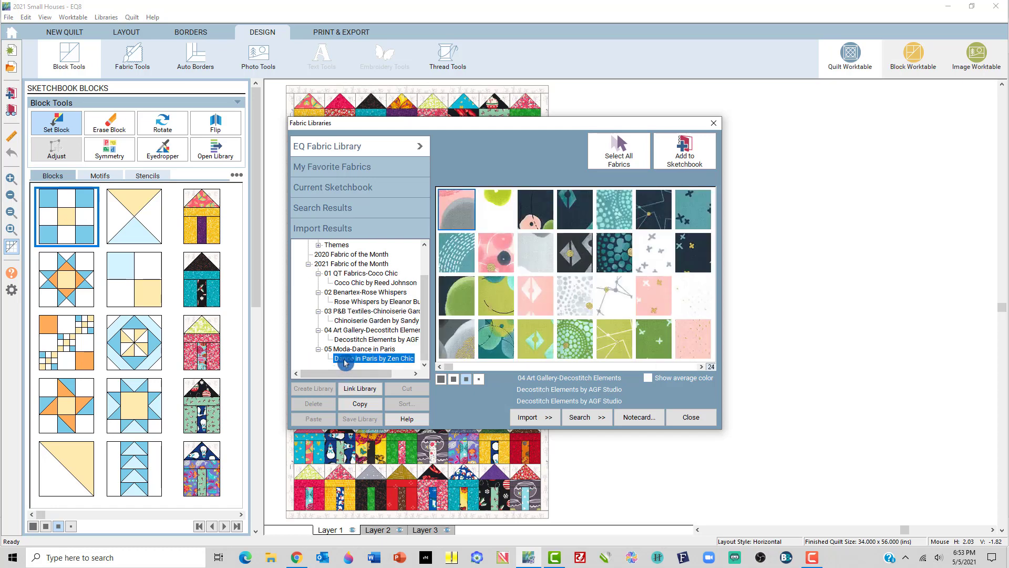
{"action": "left_click", "coordinate": [702, 367]}
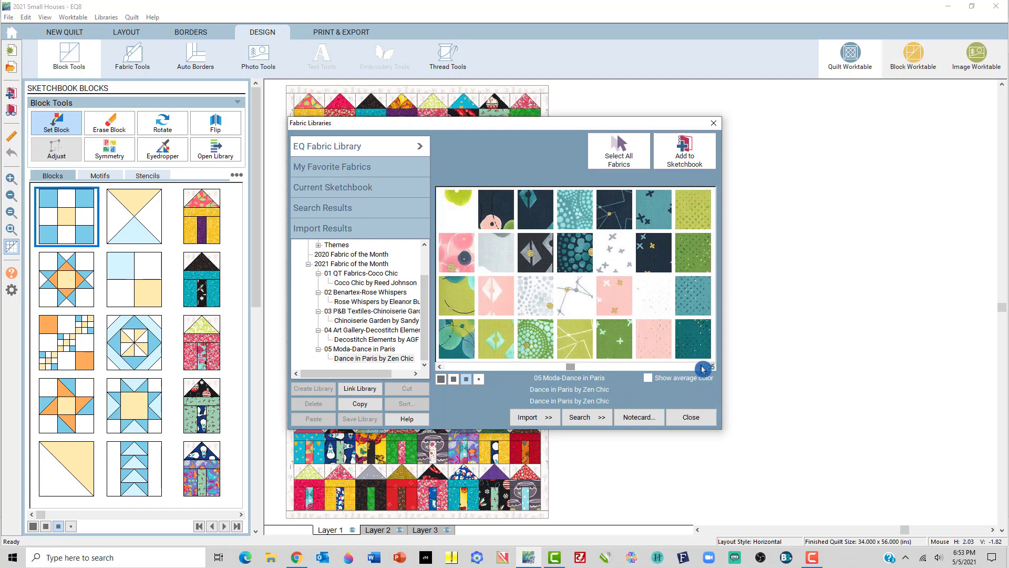
{"action": "left_click", "coordinate": [703, 367]}
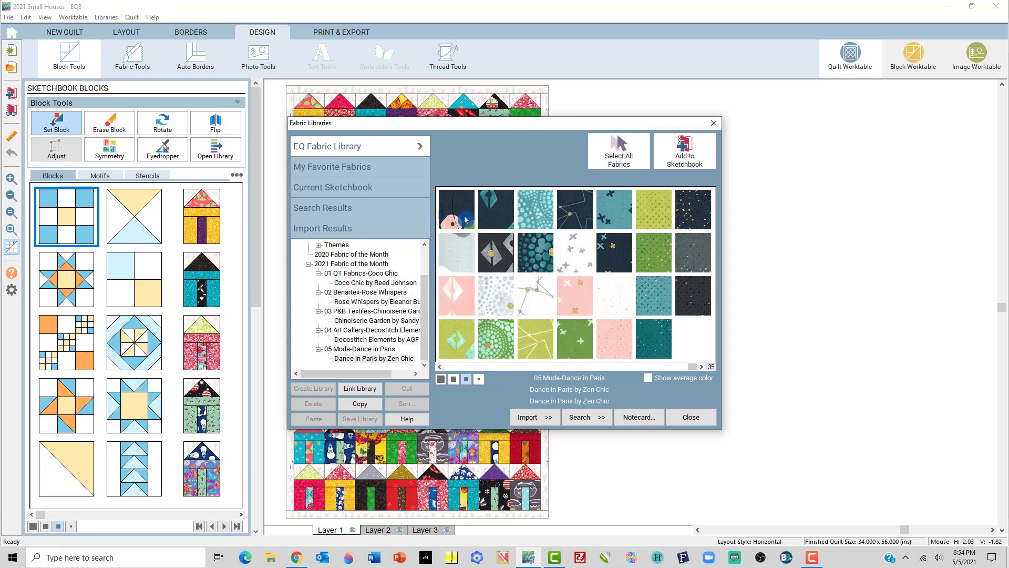
Select all the Dance in Paris by Zen Chic fabrics and add them to the project sketchbook.
{"action": "left_click", "coordinate": [499, 214]}
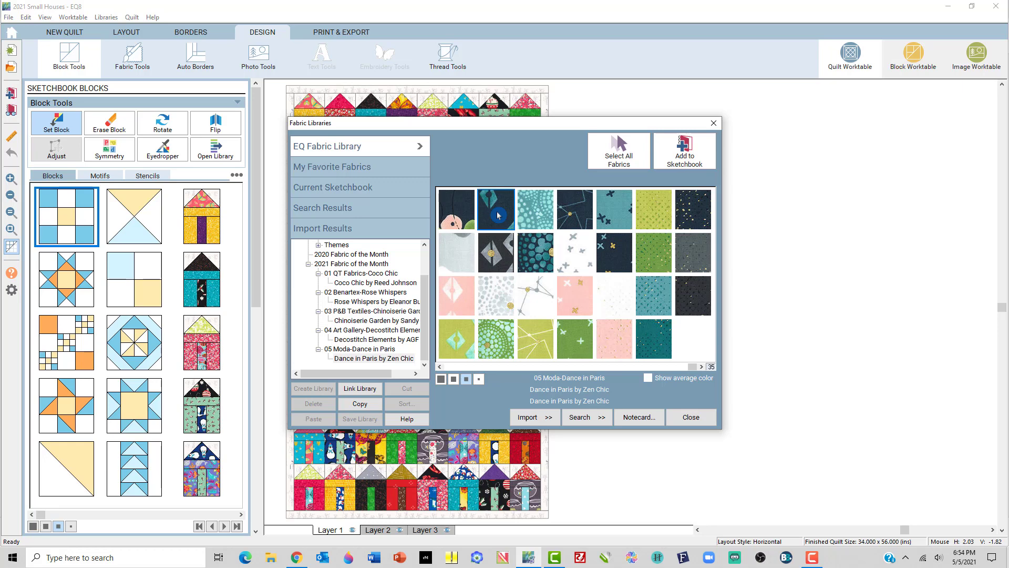
{"action": "left_click", "coordinate": [496, 298]}
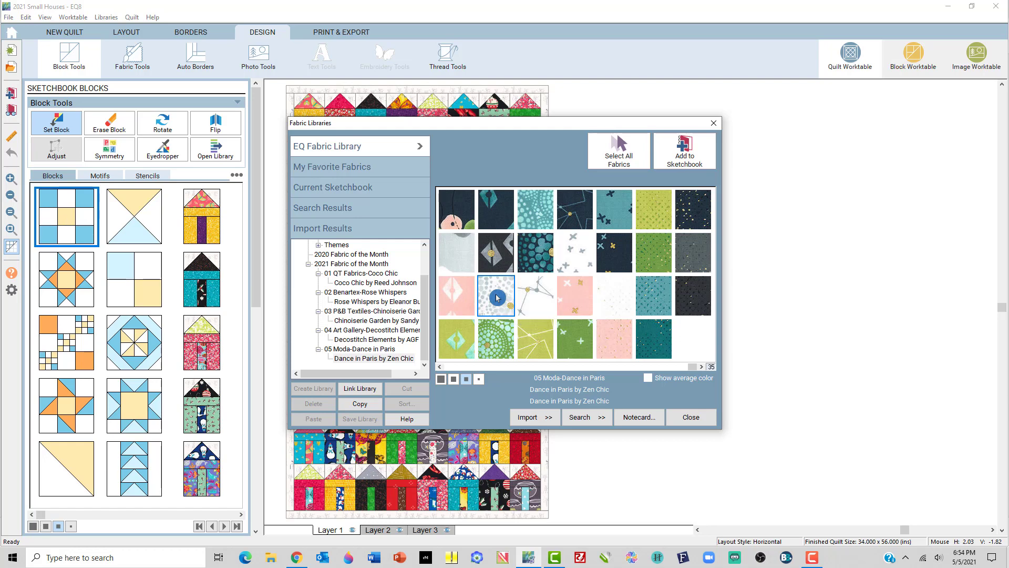
{"action": "key", "text": "ctrl+a"}
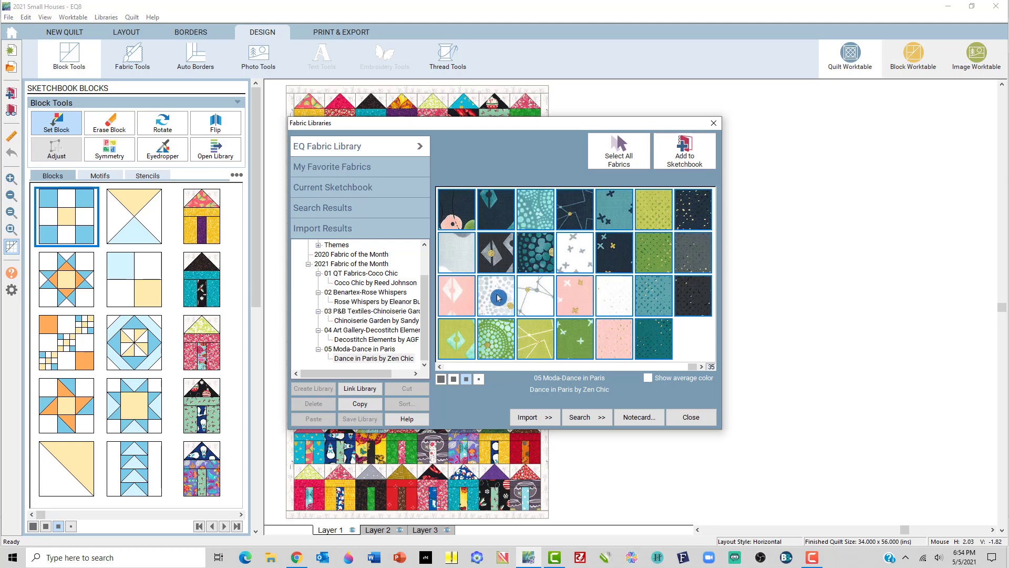
{"action": "left_click", "coordinate": [686, 156]}
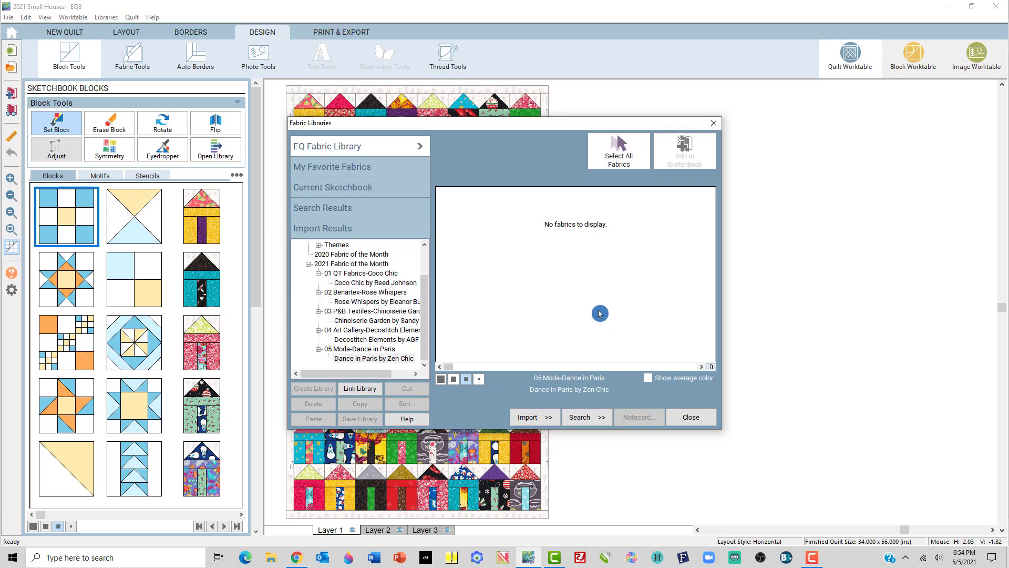
Switch to the Coco Chic fabrics and back to Dance in Paris, and close the fabric library.
{"action": "left_click", "coordinate": [344, 284]}
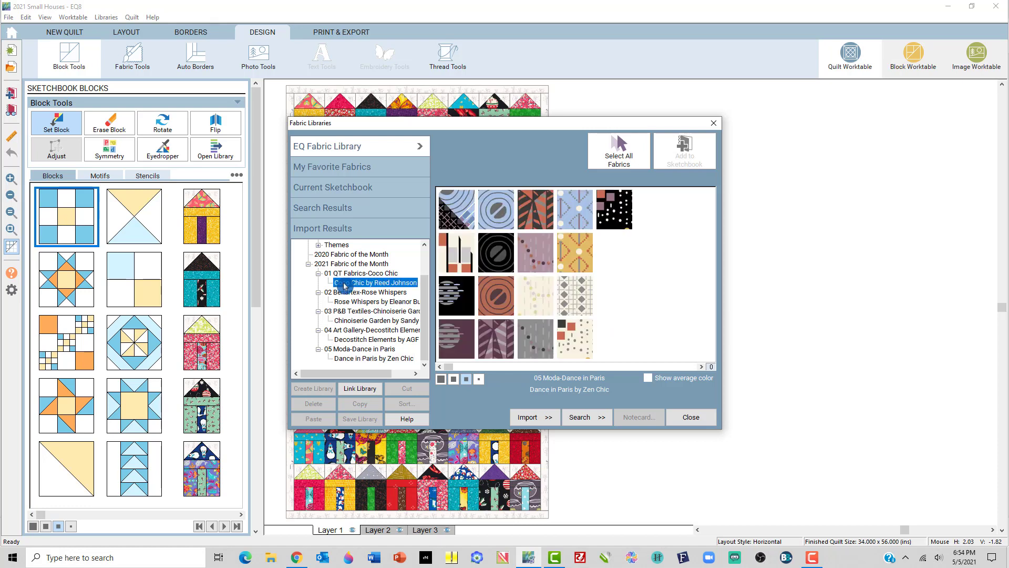
{"action": "left_click", "coordinate": [353, 359]}
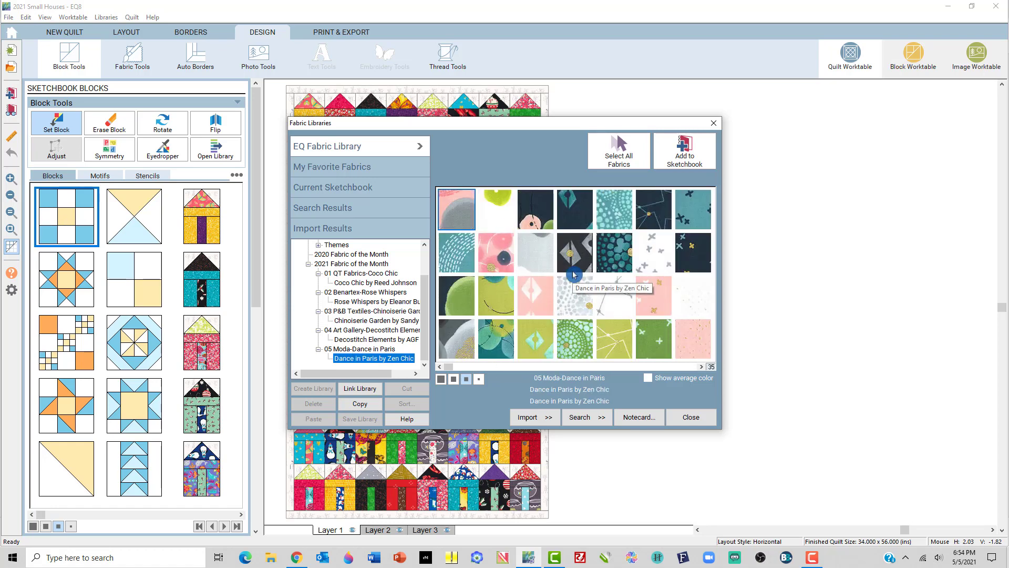
{"action": "left_click", "coordinate": [691, 418]}
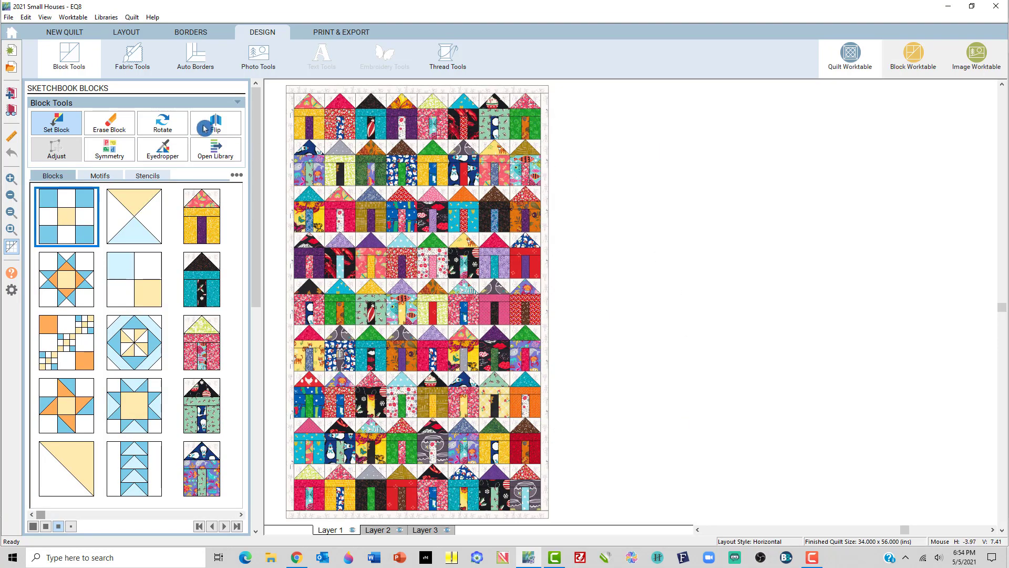
Display the project's sketchbook fabrics and examine the newly added ones at the end of the collection.
{"action": "left_click", "coordinate": [132, 57]}
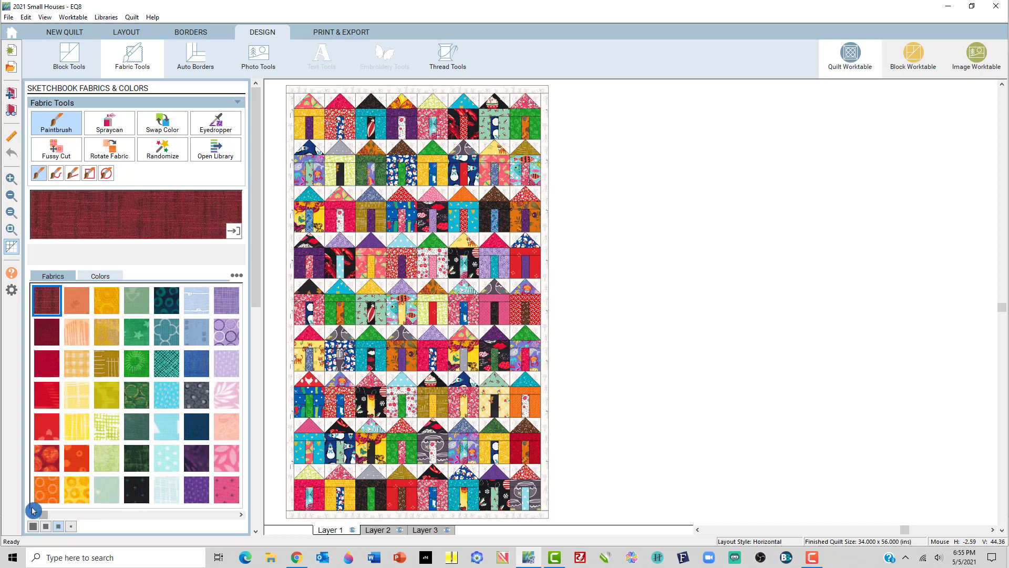
{"action": "left_click_drag", "start_coordinate": [44, 517], "coordinate": [243, 516]}
{"action": "left_click", "coordinate": [243, 516]}
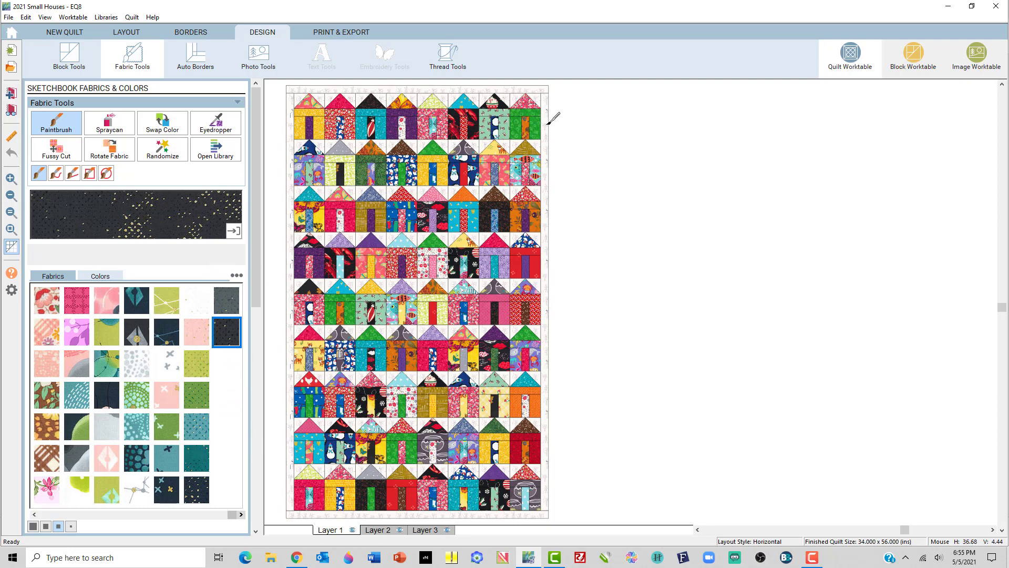
Close EQ8 and, in the browser, save the Windows version of the June 2020 Century Solids collection in the EQ downloads folder.
{"action": "left_click", "coordinate": [995, 7]}
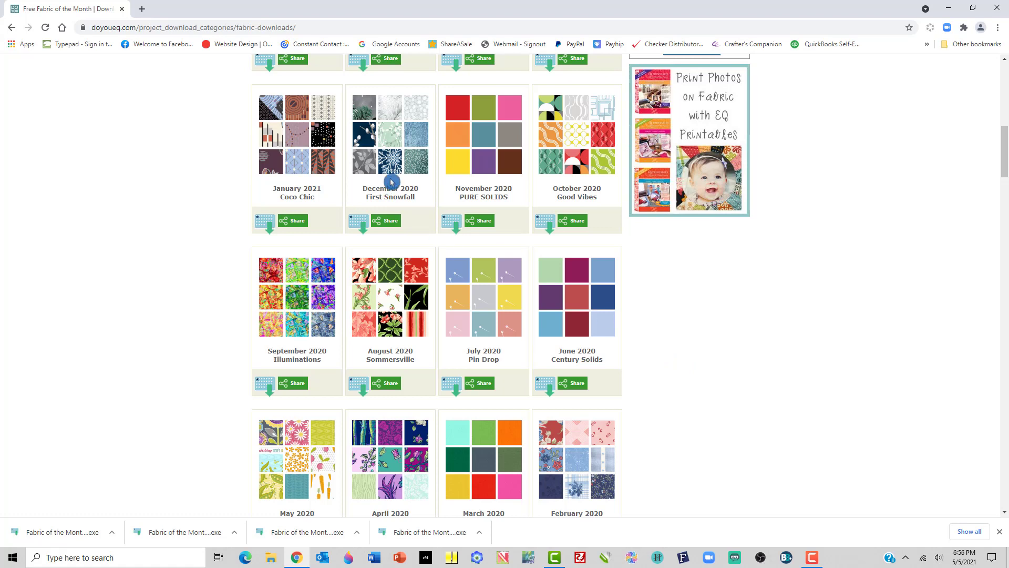
{"action": "mouse_move", "coordinate": [547, 387]}
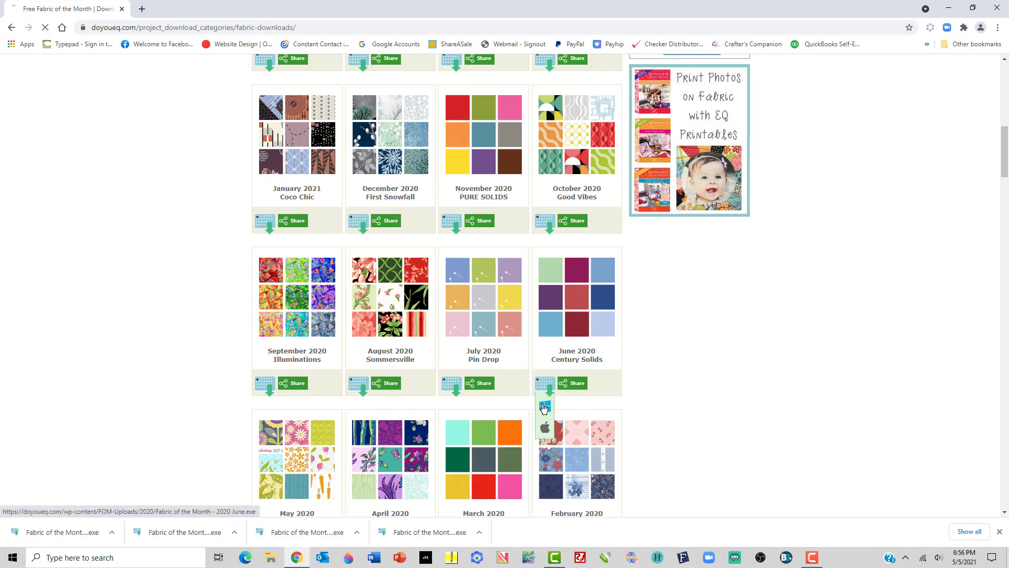
{"action": "left_click", "coordinate": [544, 408]}
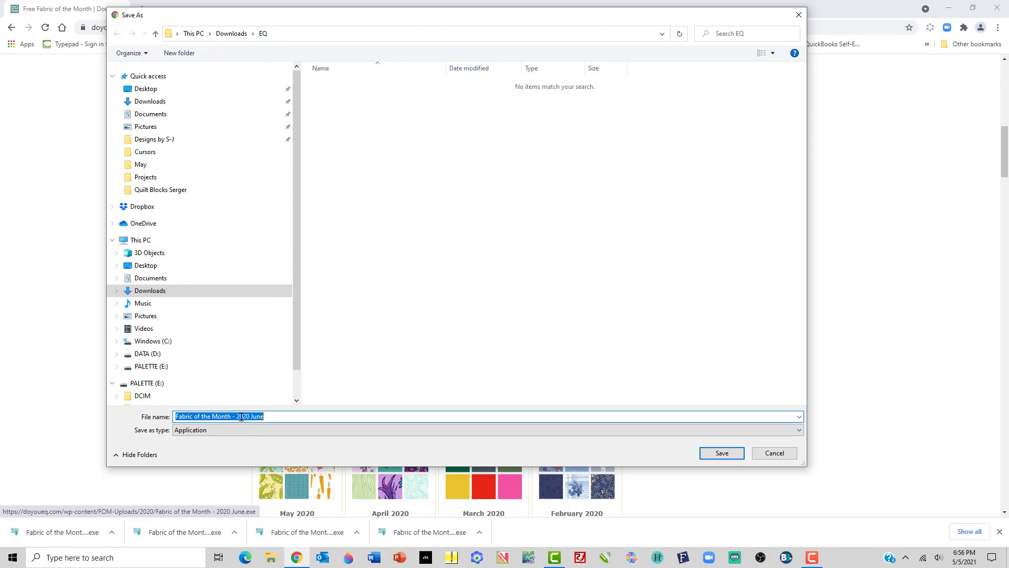
{"action": "left_click", "coordinate": [725, 454]}
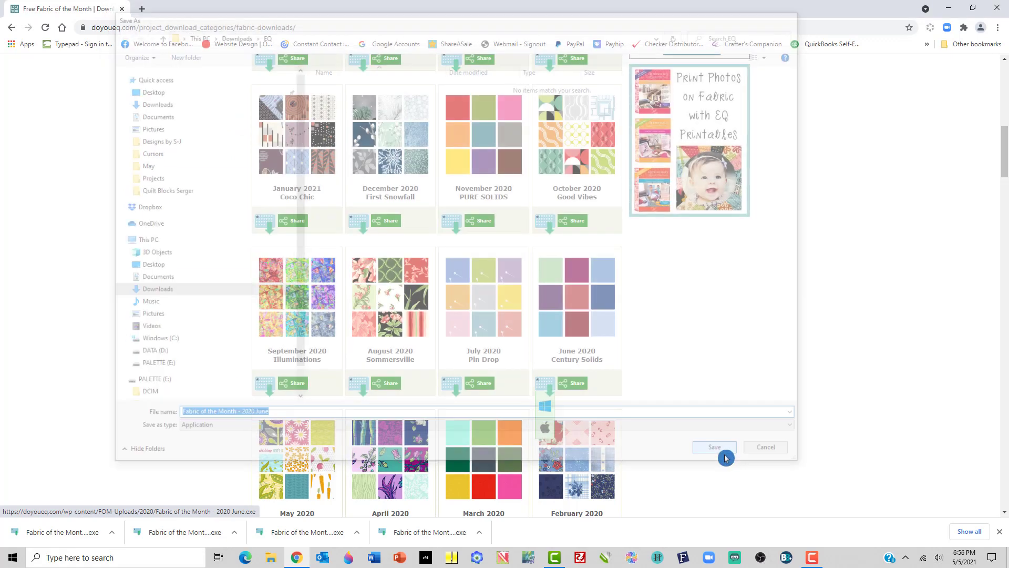
Save the Windows versions of the July 2020 Pin Drop and August 2020 Sommersville collections in the EQ downloads folder.
{"action": "mouse_move", "coordinate": [451, 388]}
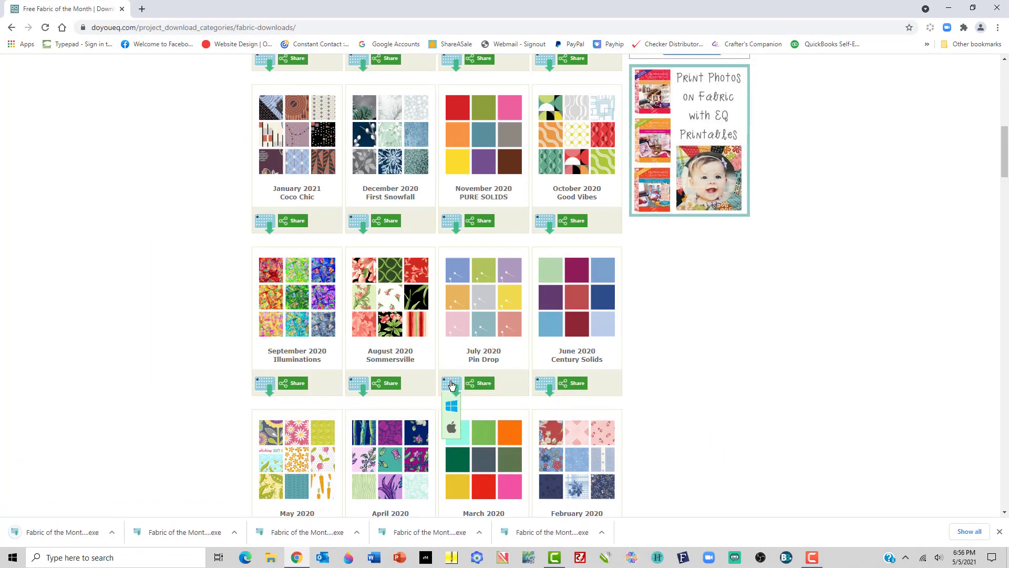
{"action": "left_click", "coordinate": [451, 408]}
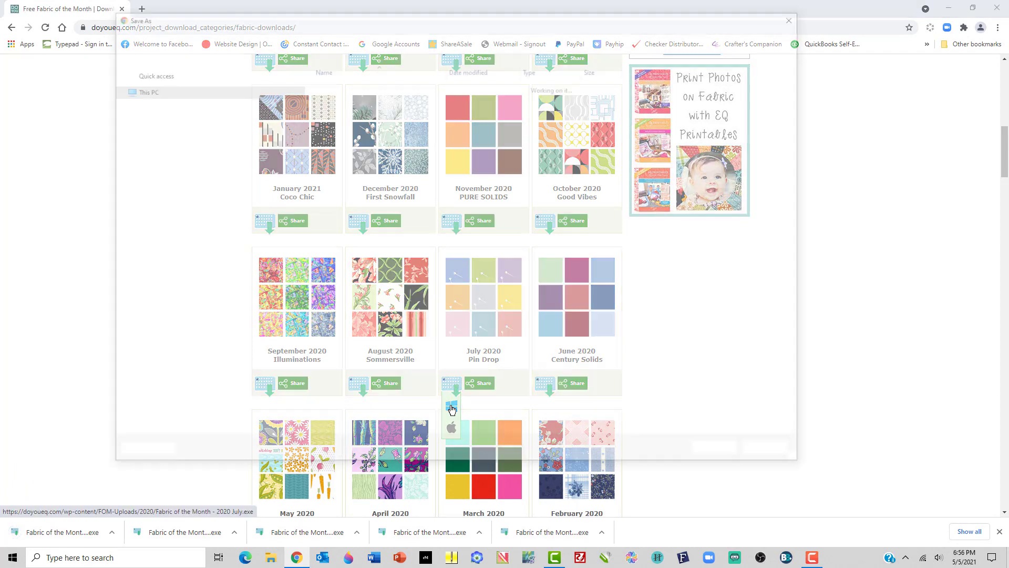
{"action": "left_click", "coordinate": [728, 460]}
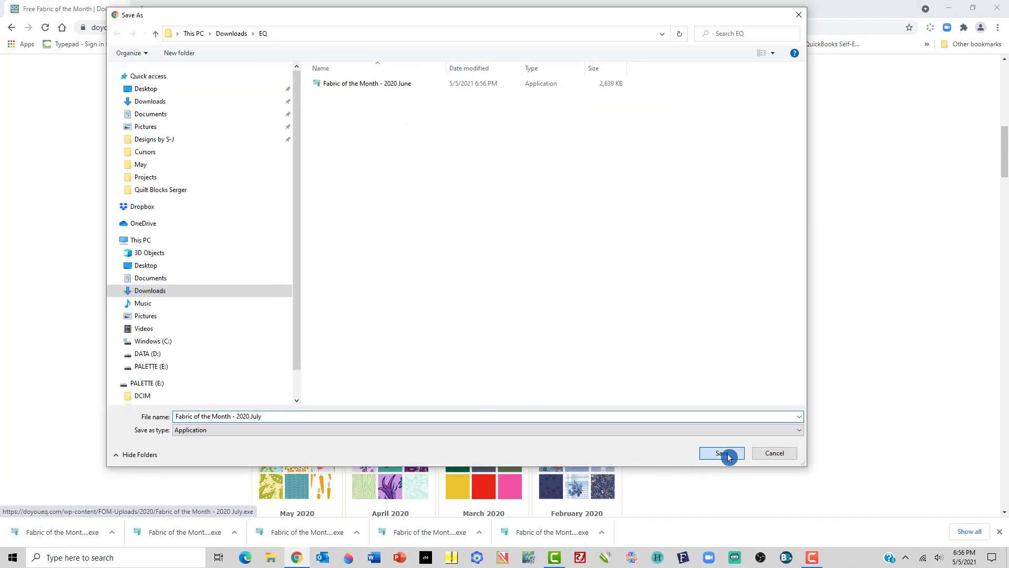
{"action": "mouse_move", "coordinate": [358, 388]}
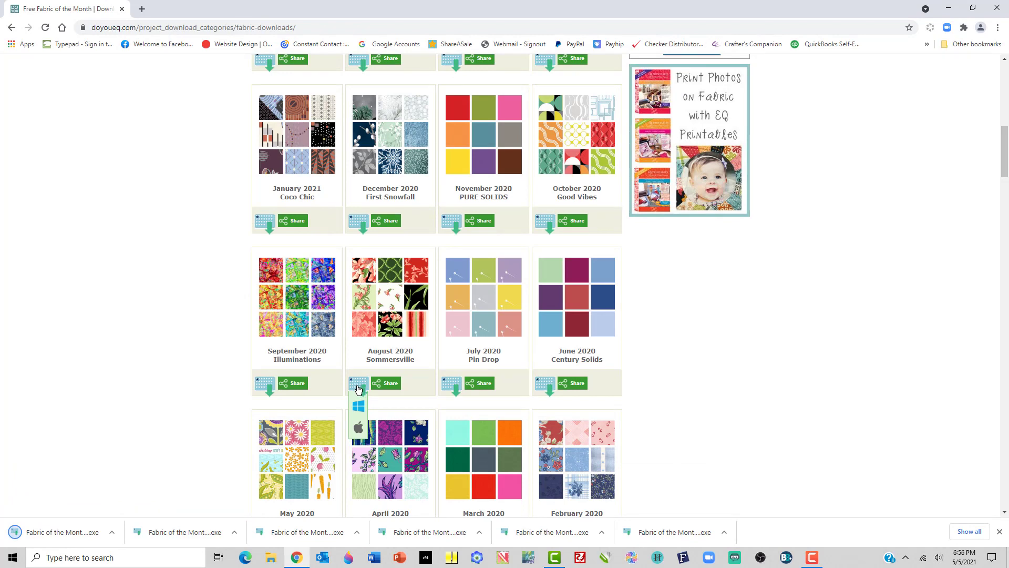
{"action": "left_click", "coordinate": [359, 410]}
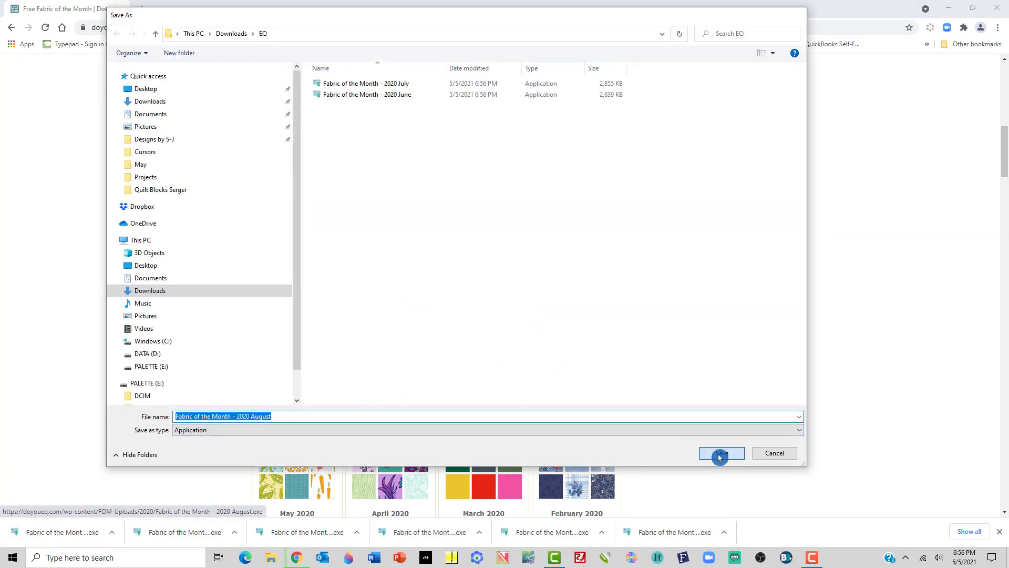
{"action": "left_click", "coordinate": [723, 454]}
Save the Windows version of the September 2020 Illuminations collection in the EQ downloads folder.
{"action": "mouse_move", "coordinate": [299, 390]}
{"action": "mouse_move", "coordinate": [263, 387]}
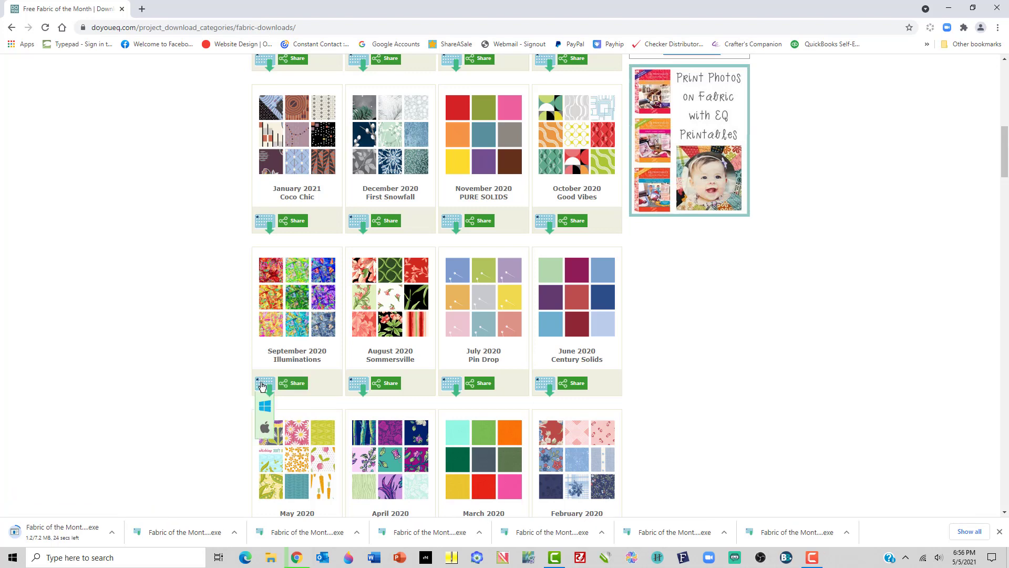
{"action": "left_click", "coordinate": [265, 410]}
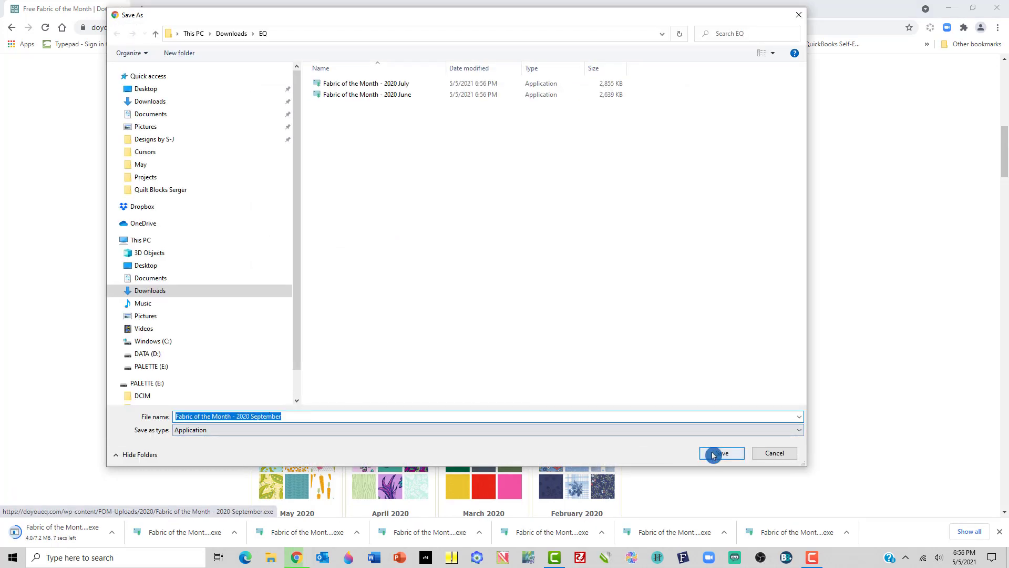
{"action": "left_click", "coordinate": [713, 455]}
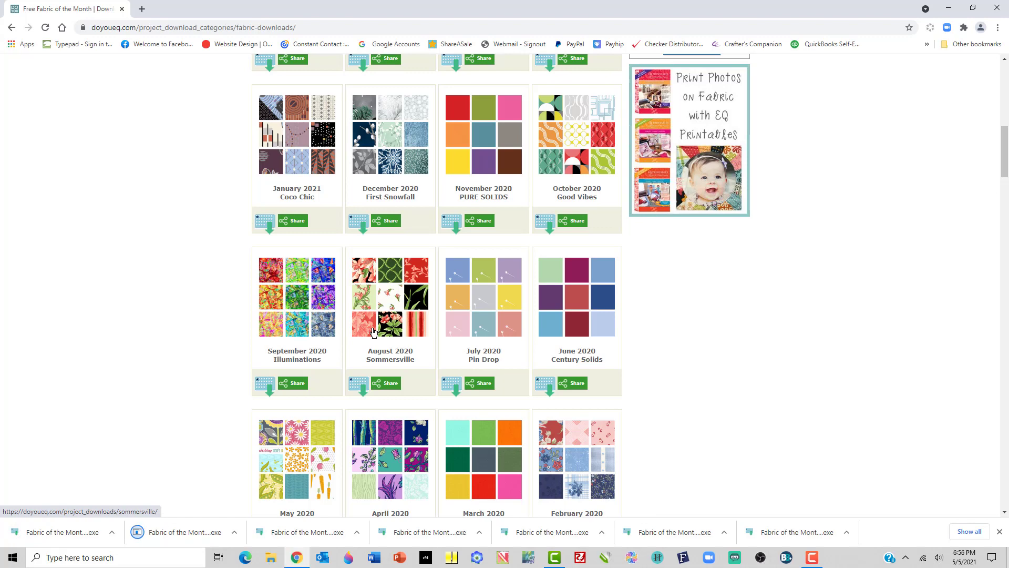
{"action": "mouse_move", "coordinate": [357, 386]}
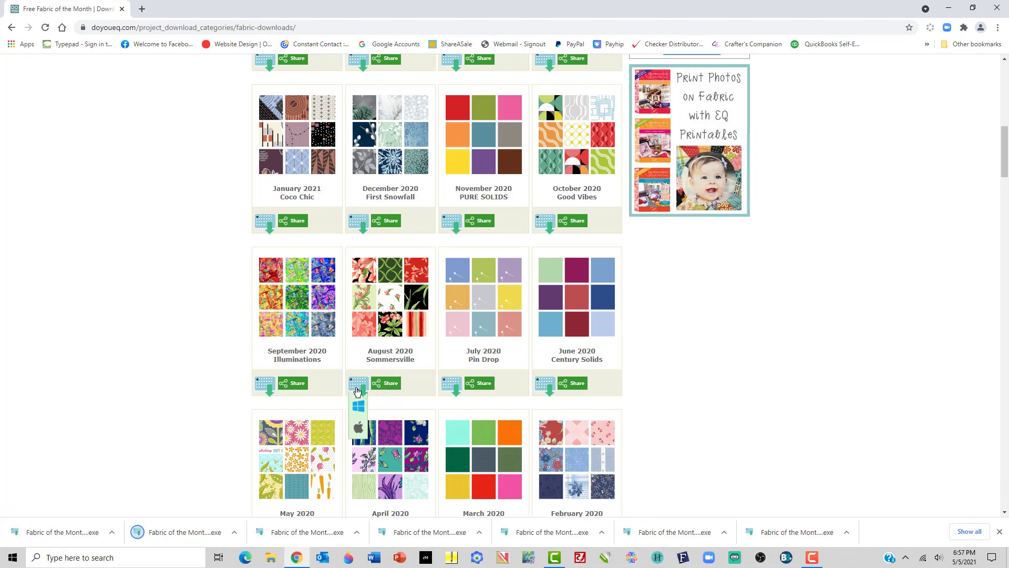
{"action": "left_click", "coordinate": [360, 409]}
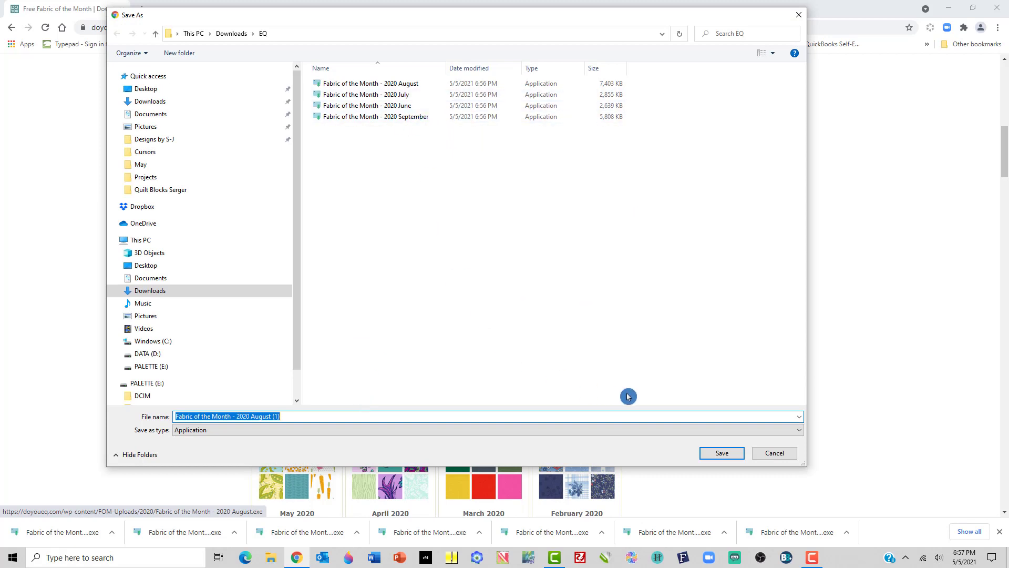
{"action": "left_click", "coordinate": [772, 456]}
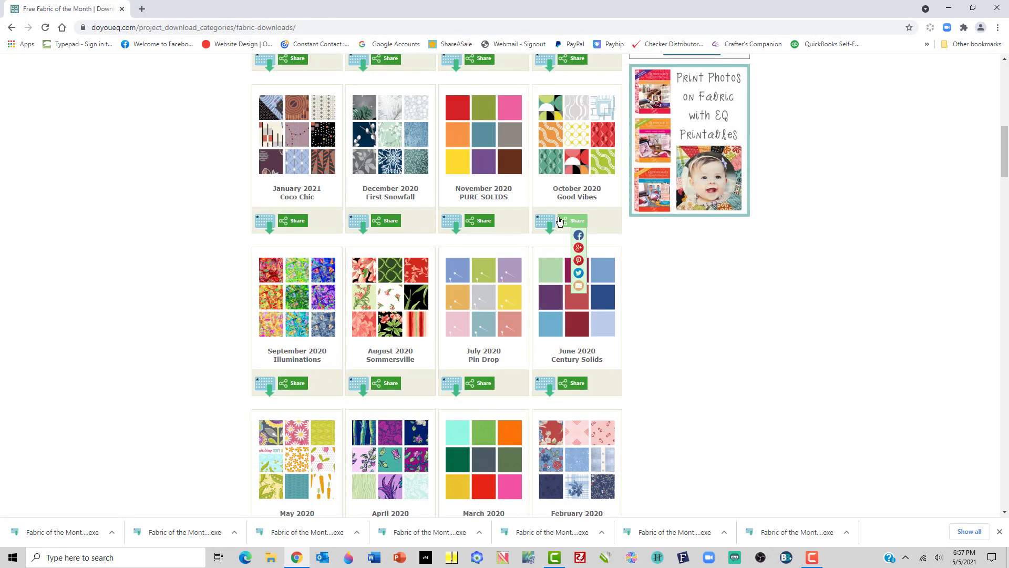
Save the Windows version of the October 2020 Good Vibes collection in the EQ downloads folder.
{"action": "left_click", "coordinate": [545, 218]}
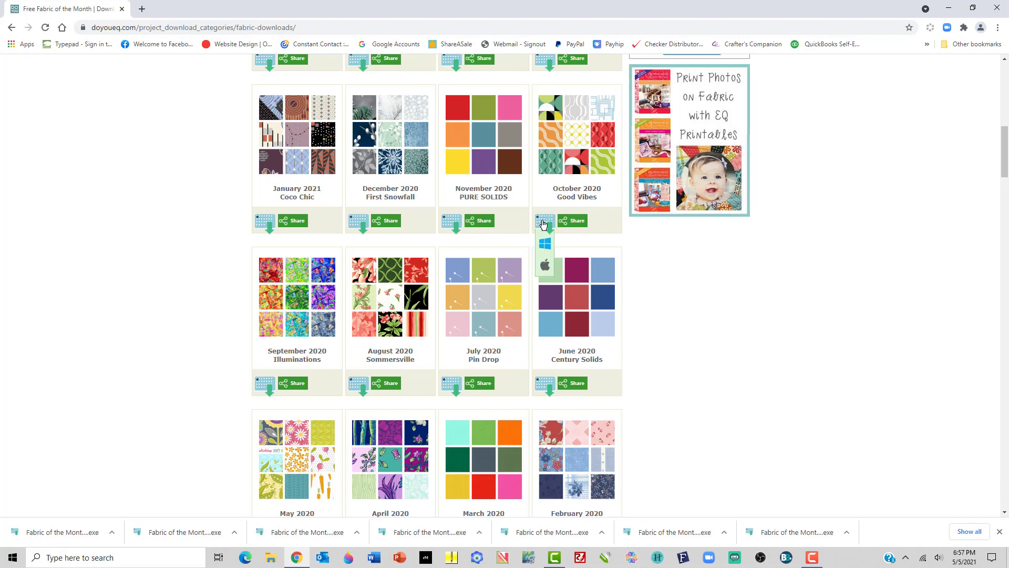
{"action": "left_click", "coordinate": [546, 244]}
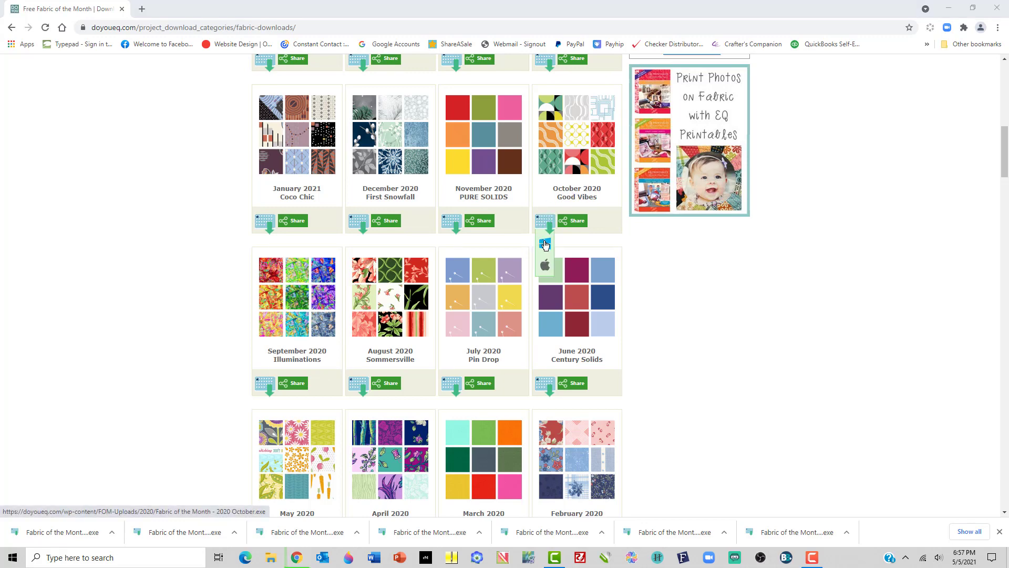
{"action": "left_click", "coordinate": [715, 459]}
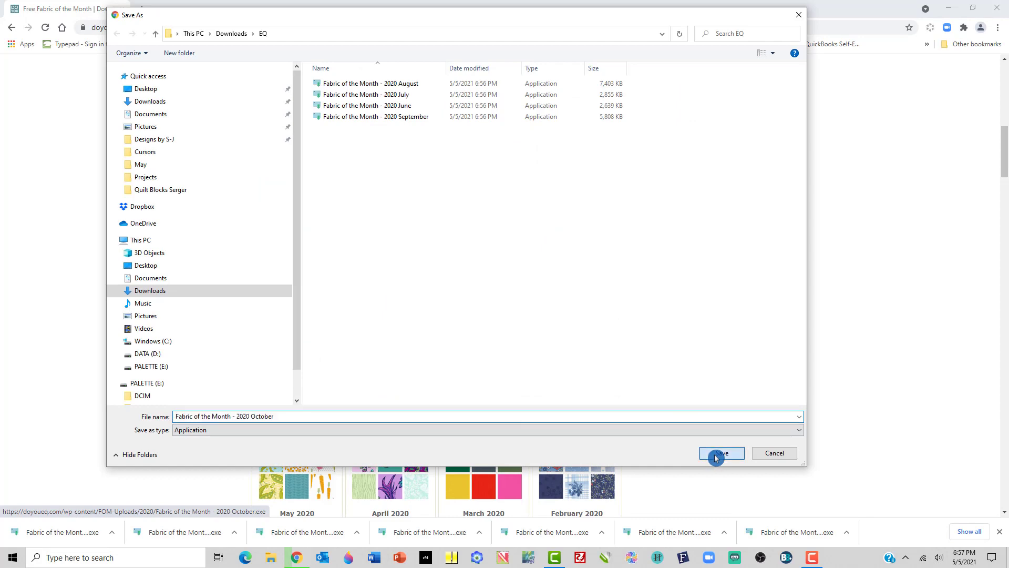
Save the Windows version of the November 2020 PURE SOLIDS collection in the EQ downloads folder.
{"action": "mouse_move", "coordinate": [449, 225]}
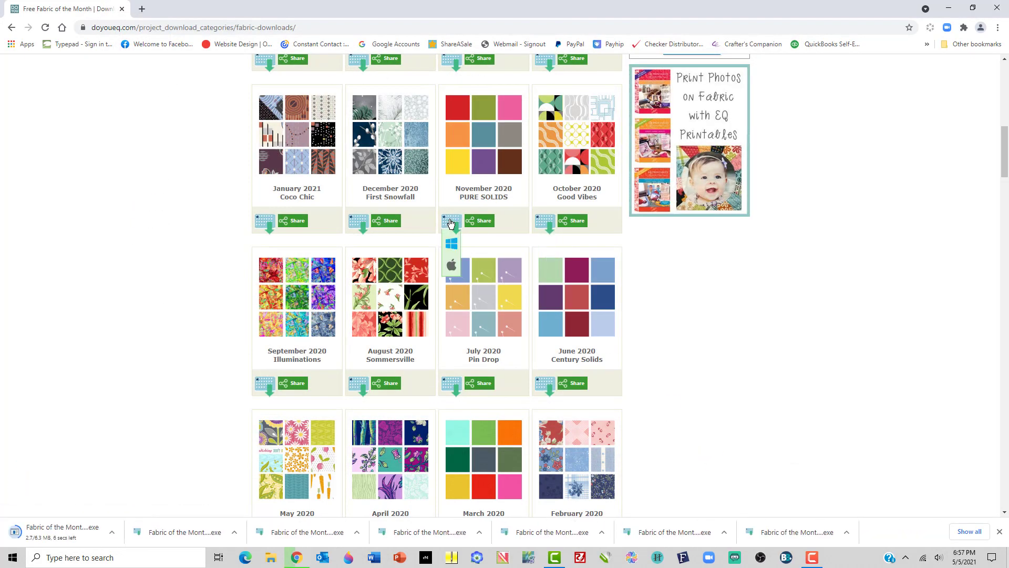
{"action": "left_click", "coordinate": [455, 247]}
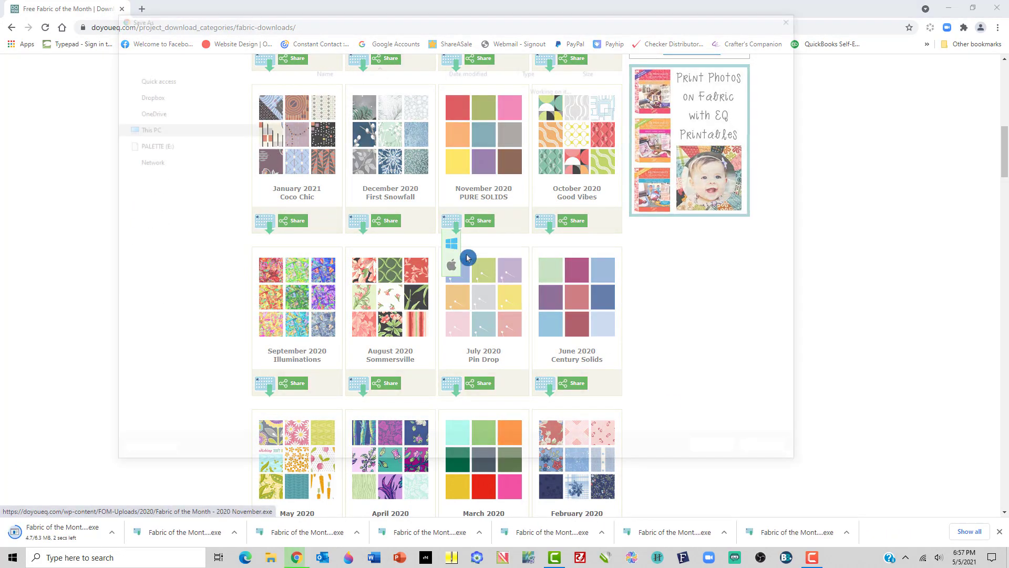
{"action": "left_click", "coordinate": [720, 455]}
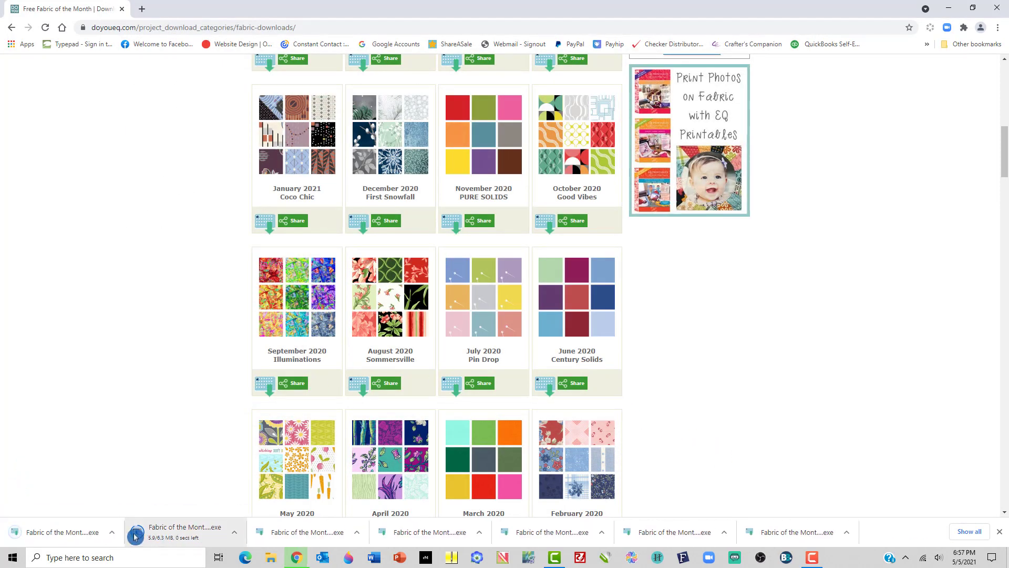
{"action": "left_click", "coordinate": [56, 528]}
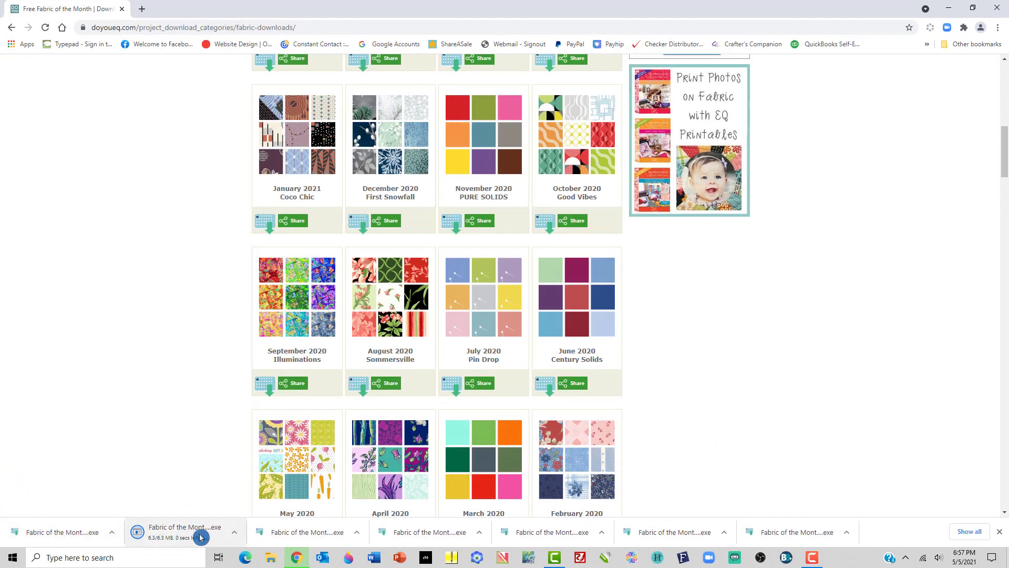
{"action": "left_click", "coordinate": [143, 521]}
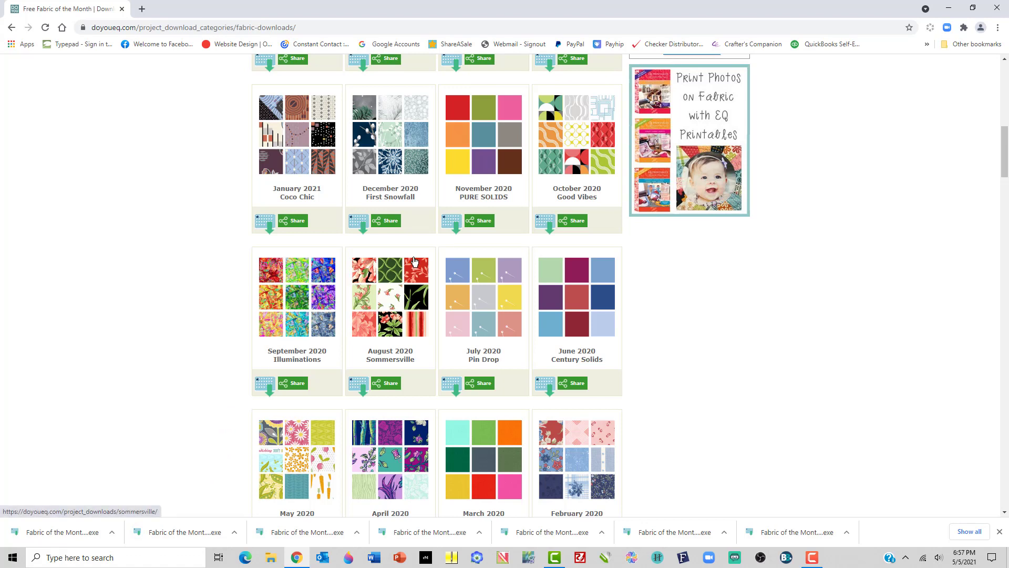
Save the Windows version of the December 2020 First Snowfall collection in the EQ downloads folder.
{"action": "mouse_move", "coordinate": [444, 230]}
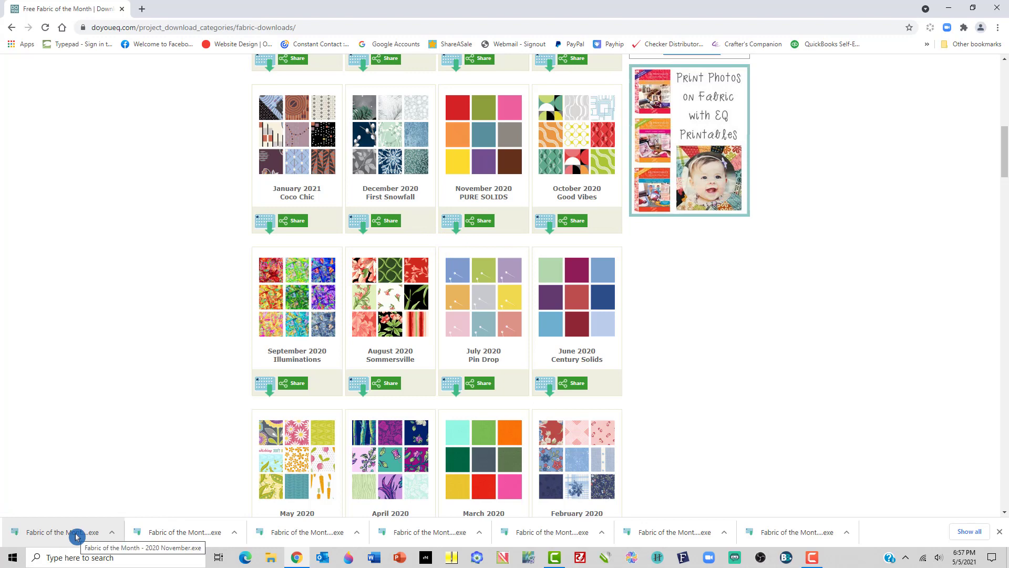
{"action": "mouse_move", "coordinate": [352, 220]}
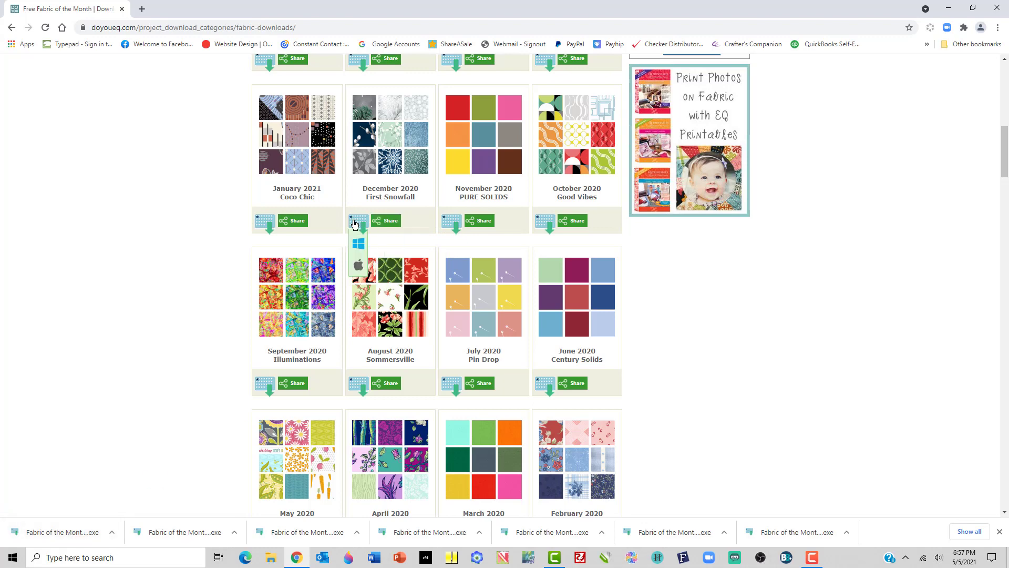
{"action": "left_click", "coordinate": [359, 244]}
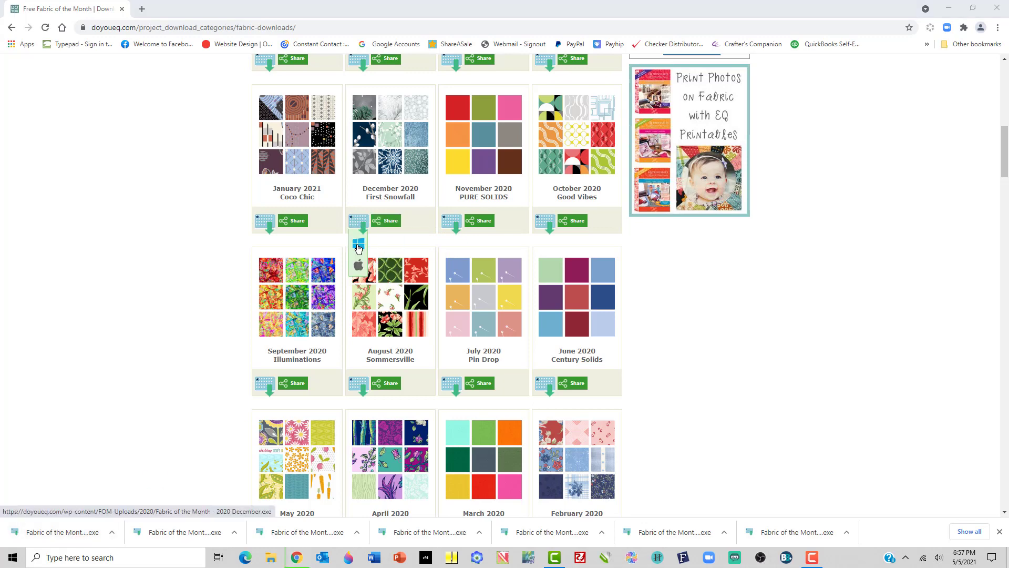
{"action": "left_click", "coordinate": [733, 456]}
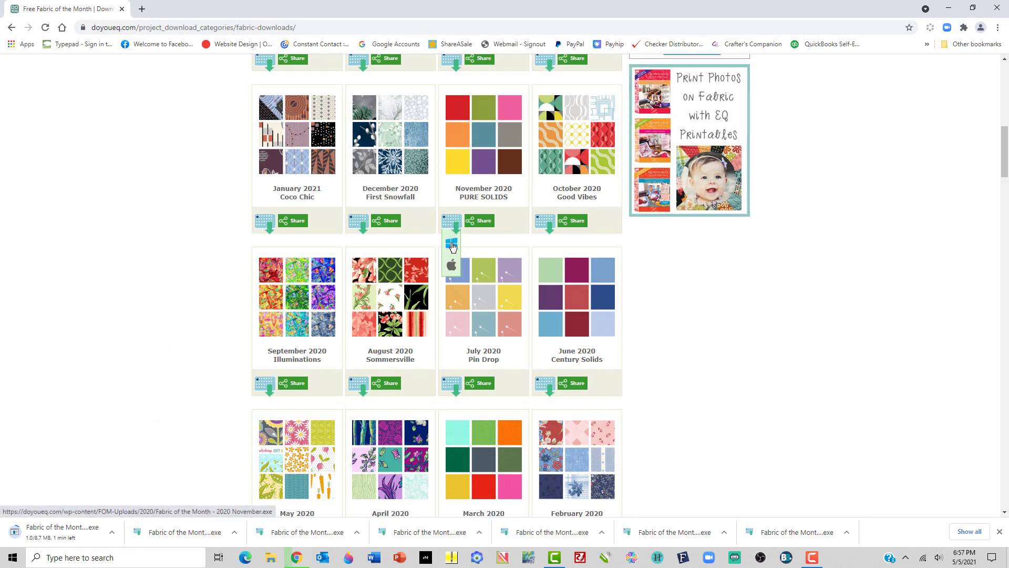
Cancel the repeat download of the November 2020 collection and dismiss the browser's list of finished downloads.
{"action": "left_click", "coordinate": [452, 245]}
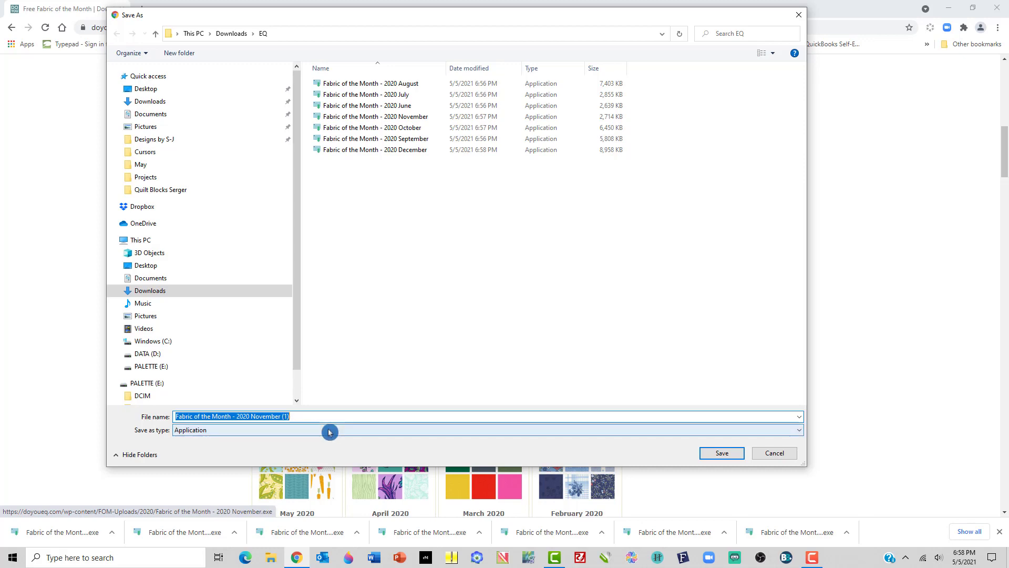
{"action": "left_click", "coordinate": [774, 453]}
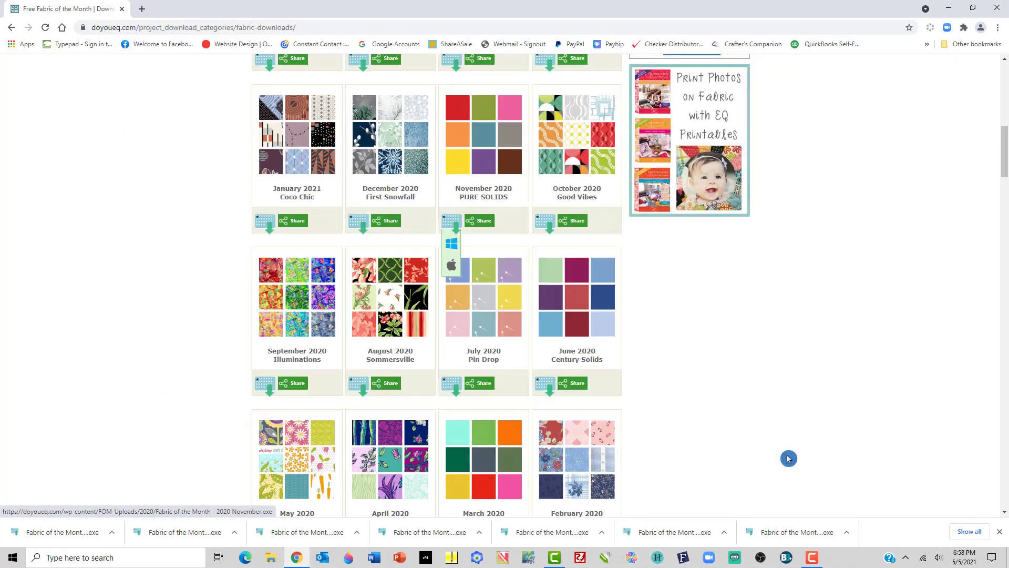
{"action": "scroll", "coordinate": [740, 405], "scroll_direction": "up", "scroll_amount": 1}
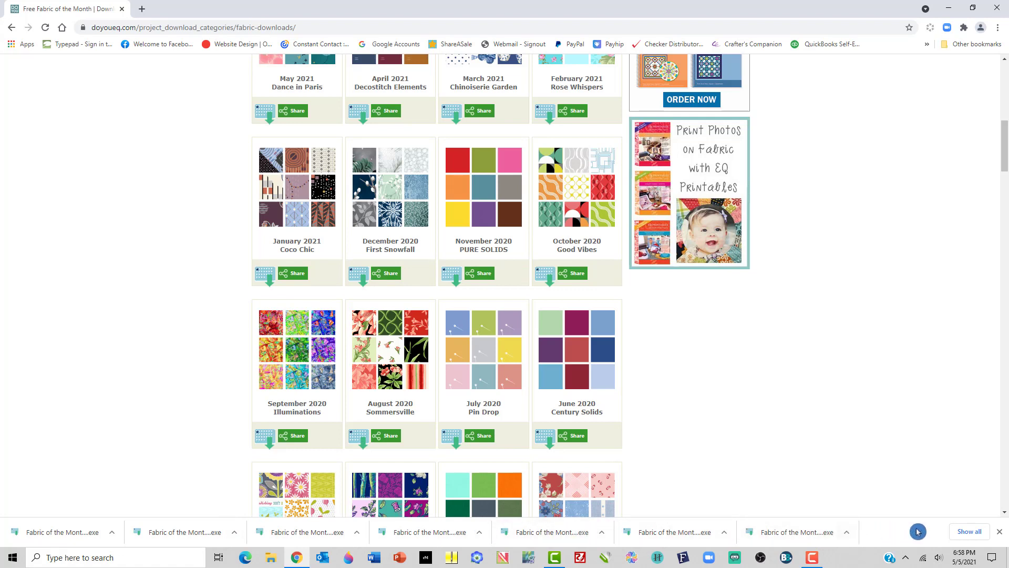
{"action": "left_click", "coordinate": [1001, 535]}
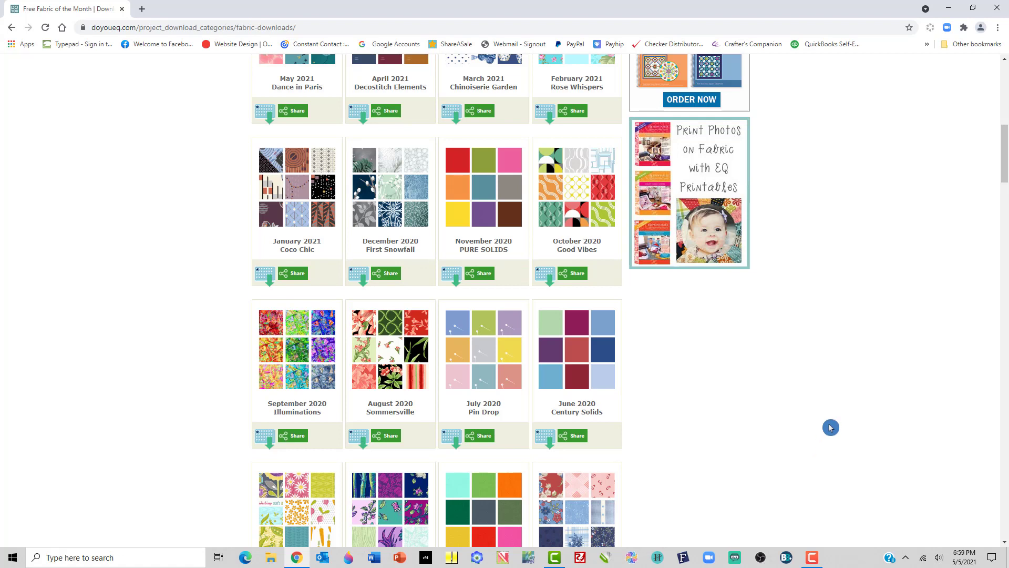
Switch to EQ8, open the existing project 2021 Small Houses and bring its Little Neighborhood quilt up for editing.
{"action": "left_click", "coordinate": [528, 558]}
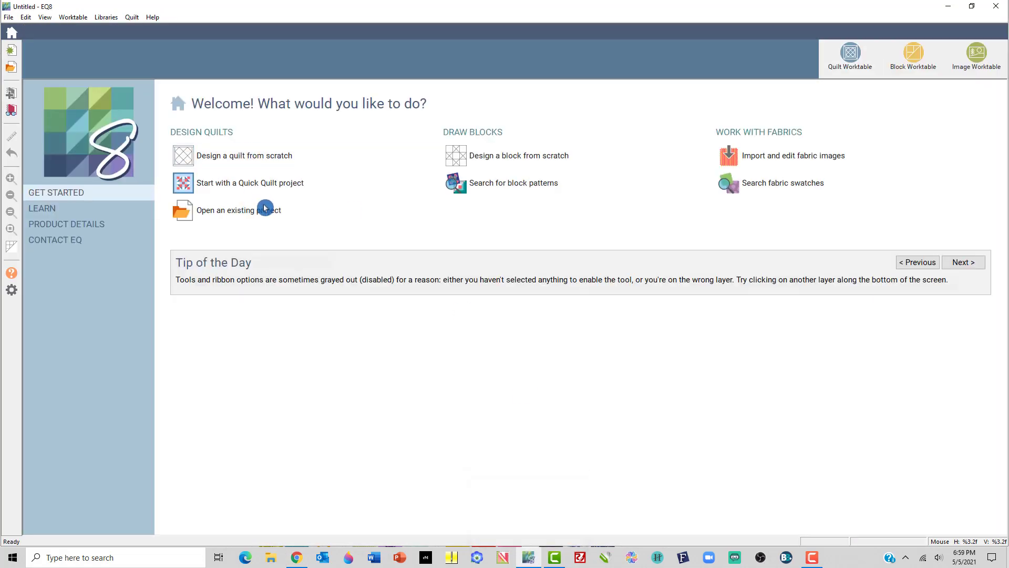
{"action": "left_click", "coordinate": [227, 212]}
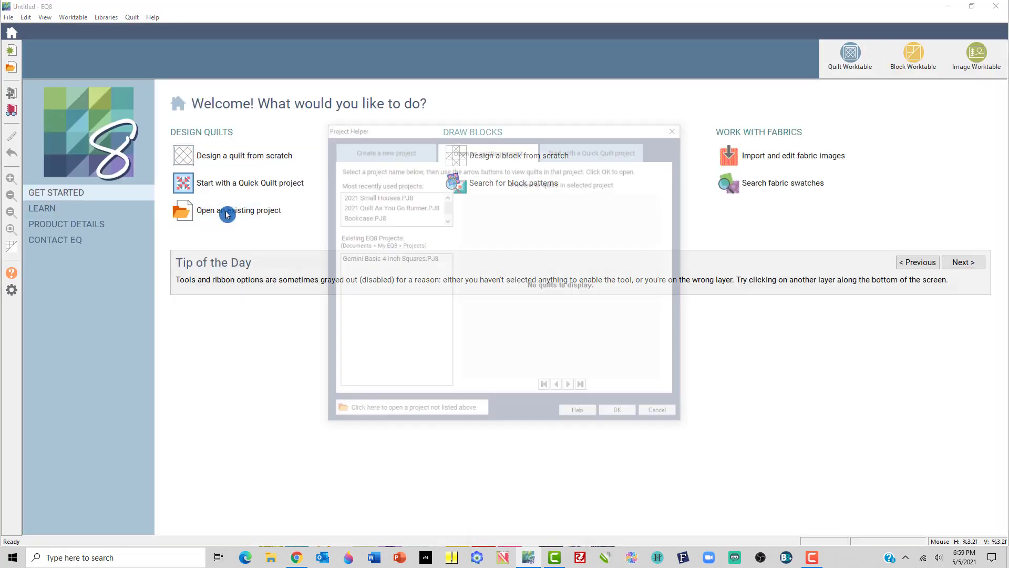
{"action": "left_click", "coordinate": [378, 197]}
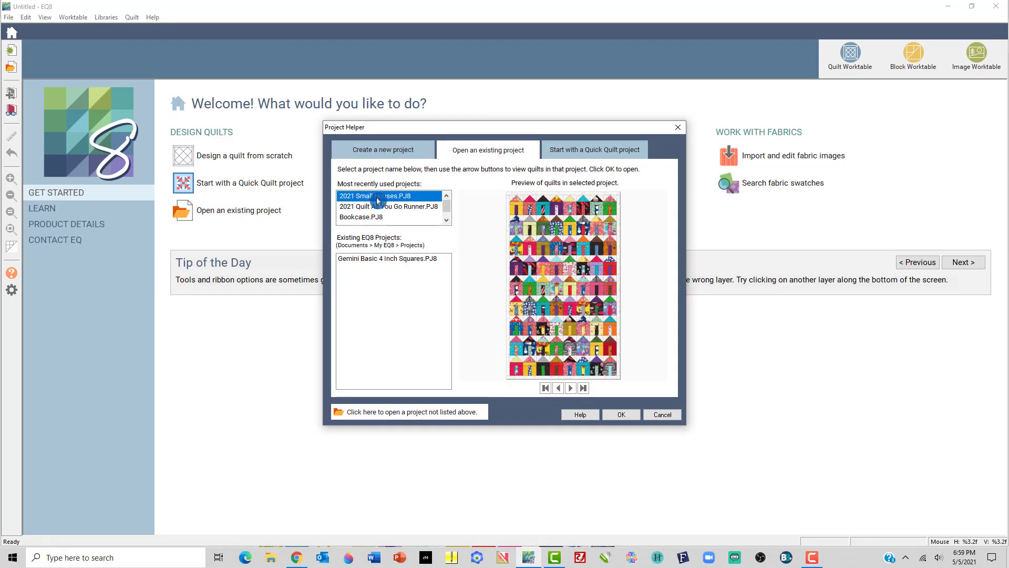
{"action": "left_click", "coordinate": [619, 415]}
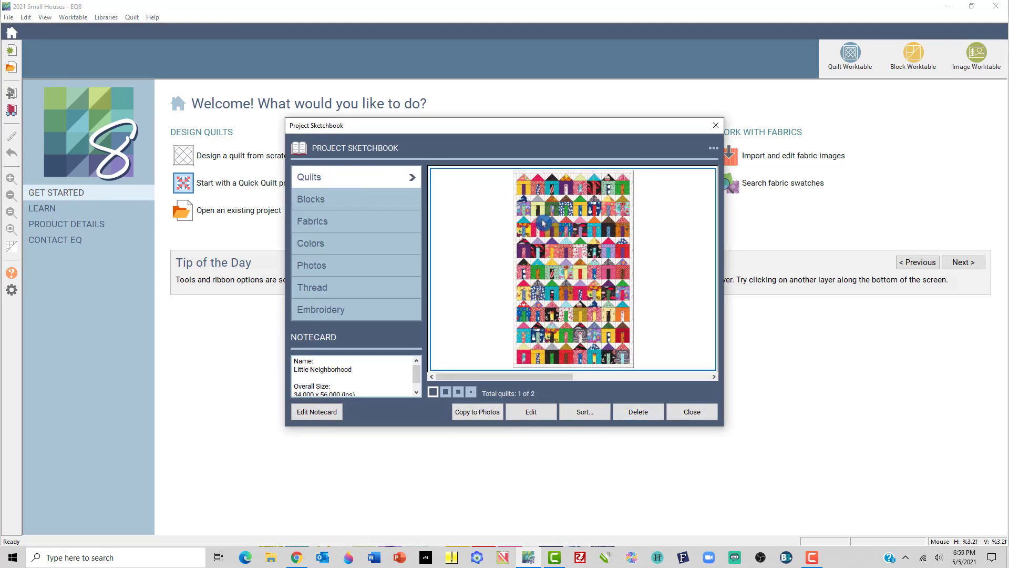
{"action": "left_click", "coordinate": [530, 413]}
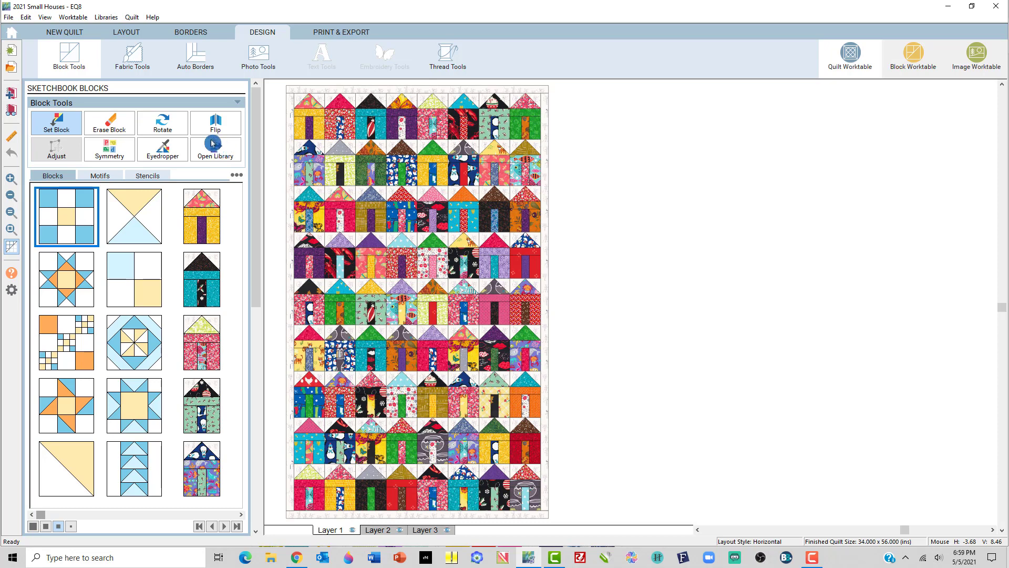
Look over the quilt's border settings, return to the quilt design and display the sketchbook fabrics for coloring.
{"action": "left_click", "coordinate": [200, 32]}
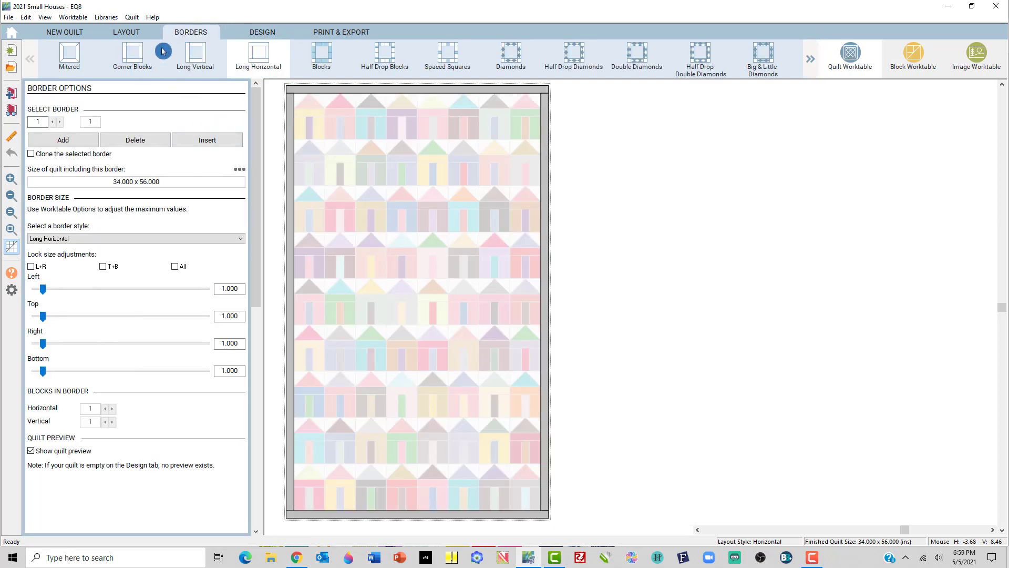
{"action": "left_click", "coordinate": [258, 28]}
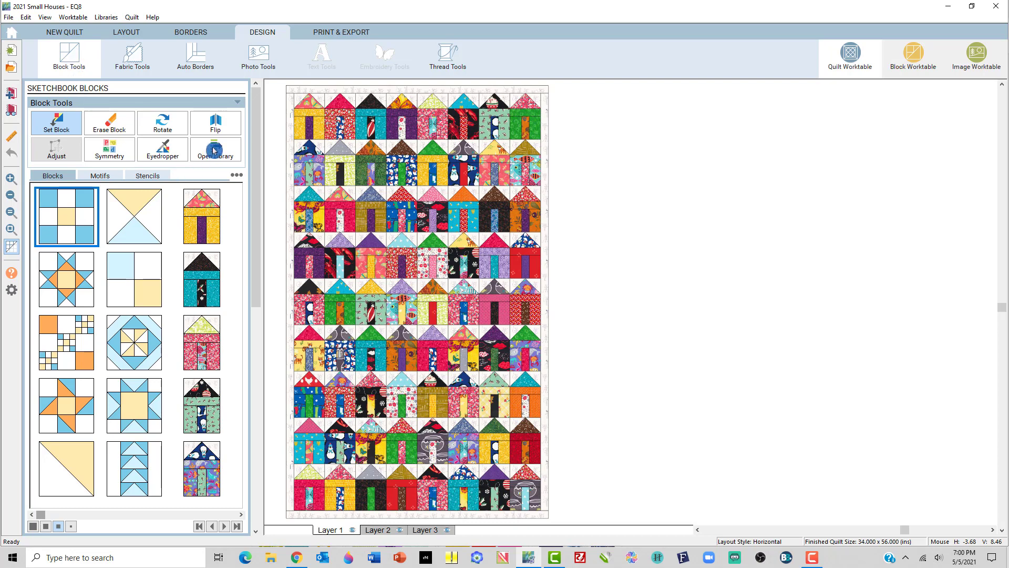
{"action": "left_click", "coordinate": [137, 47]}
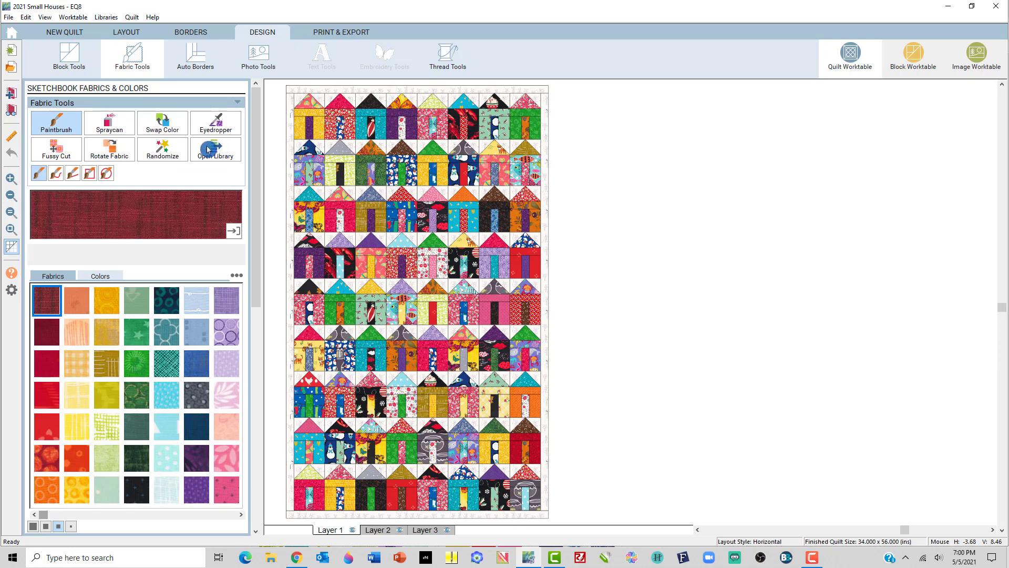
{"action": "left_click", "coordinate": [102, 19]}
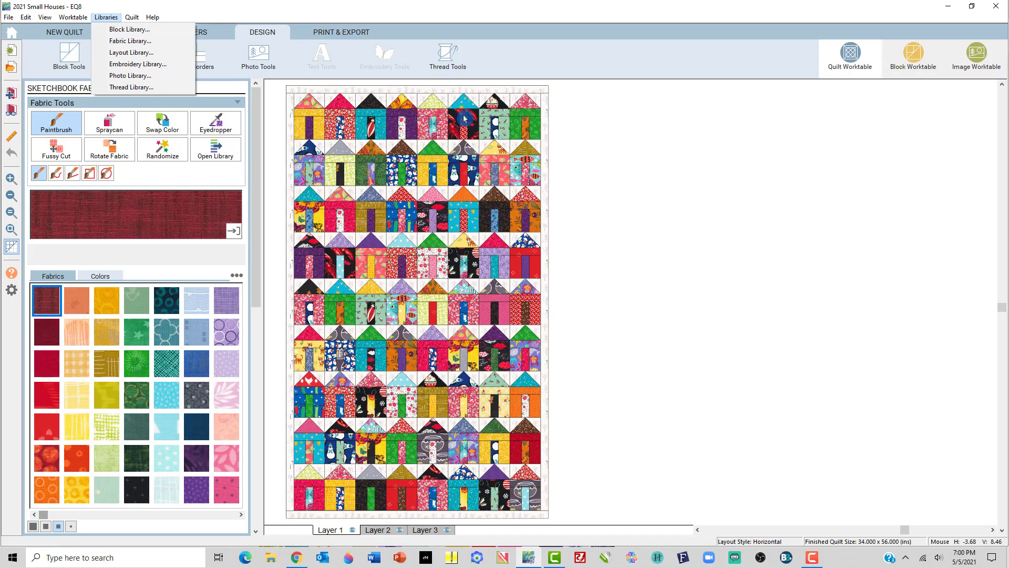
{"action": "left_click", "coordinate": [610, 157]}
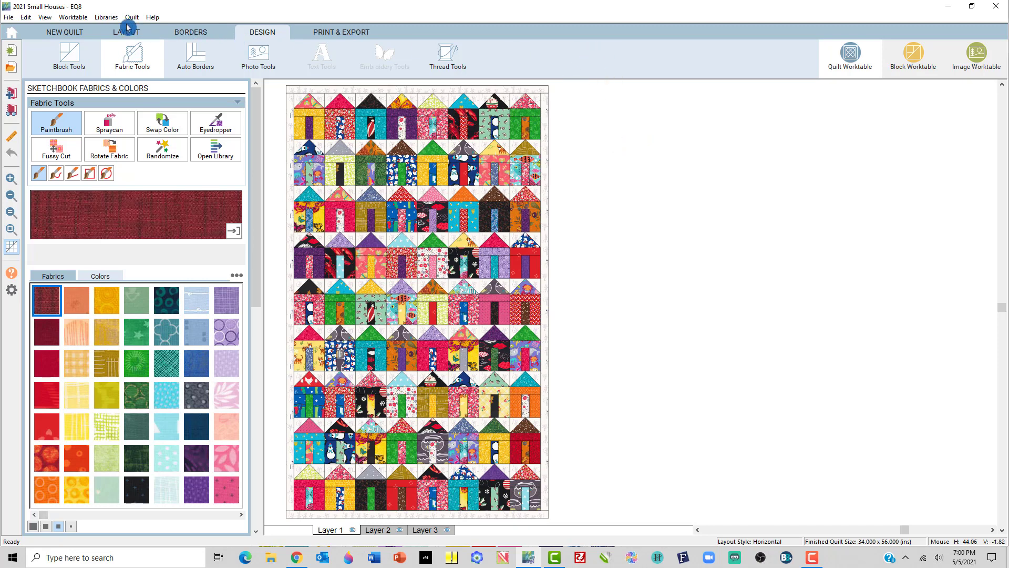
Examine the collections under 2020 Fabric of the Month in the Fabric Library and close the library.
{"action": "left_click", "coordinate": [111, 19]}
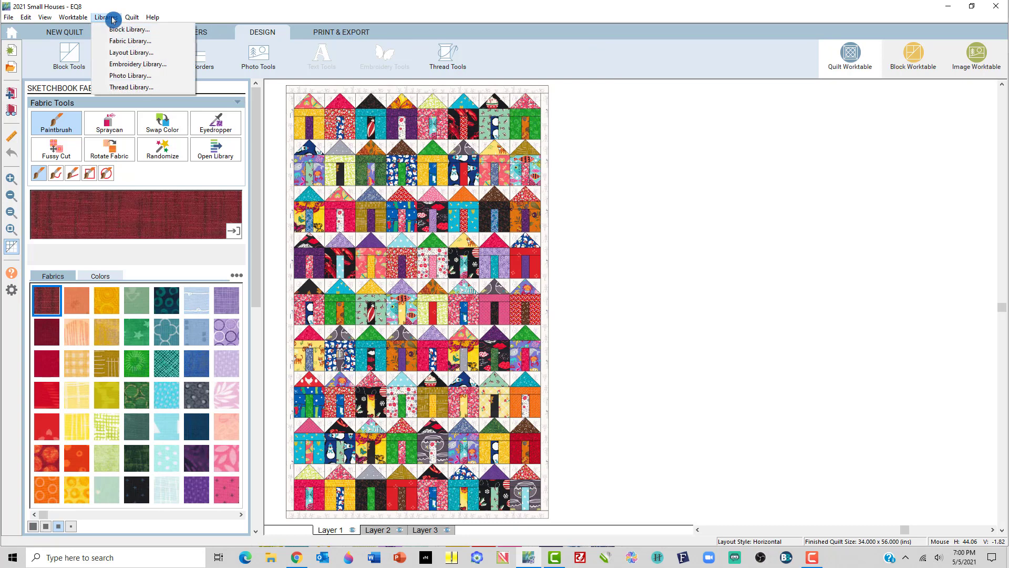
{"action": "left_click", "coordinate": [122, 42]}
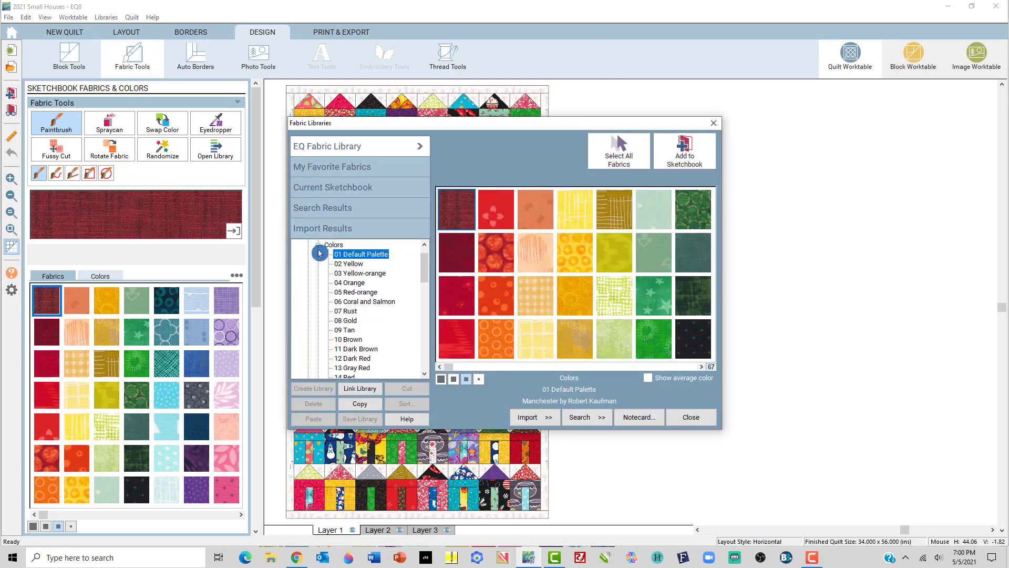
{"action": "left_click", "coordinate": [318, 245]}
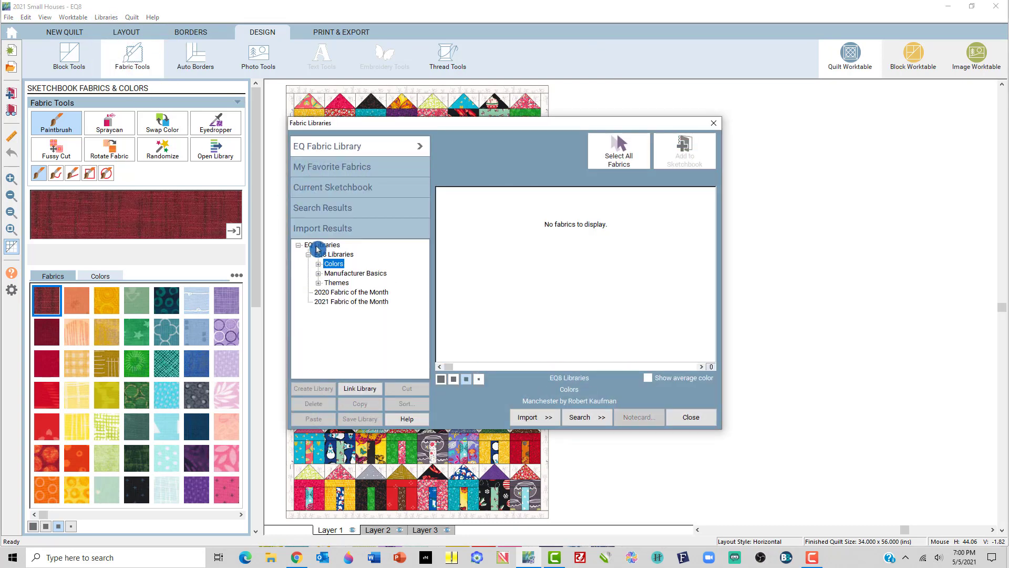
{"action": "left_click", "coordinate": [317, 292]}
{"action": "left_click", "coordinate": [309, 293]}
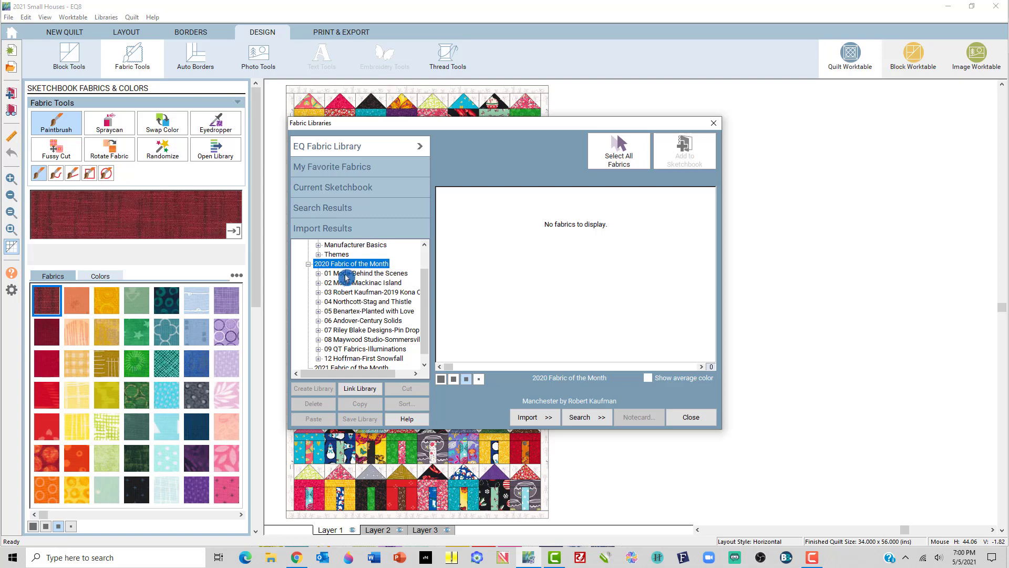
{"action": "left_click", "coordinate": [691, 417]}
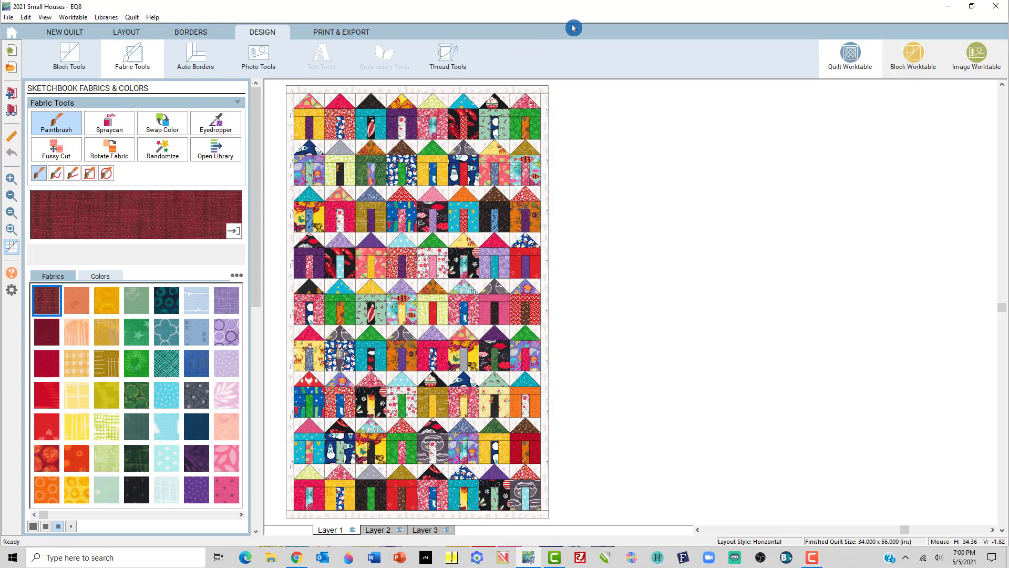
Close EQ8 and open the EQ folder inside Downloads in File Explorer.
{"action": "left_click", "coordinate": [999, 8]}
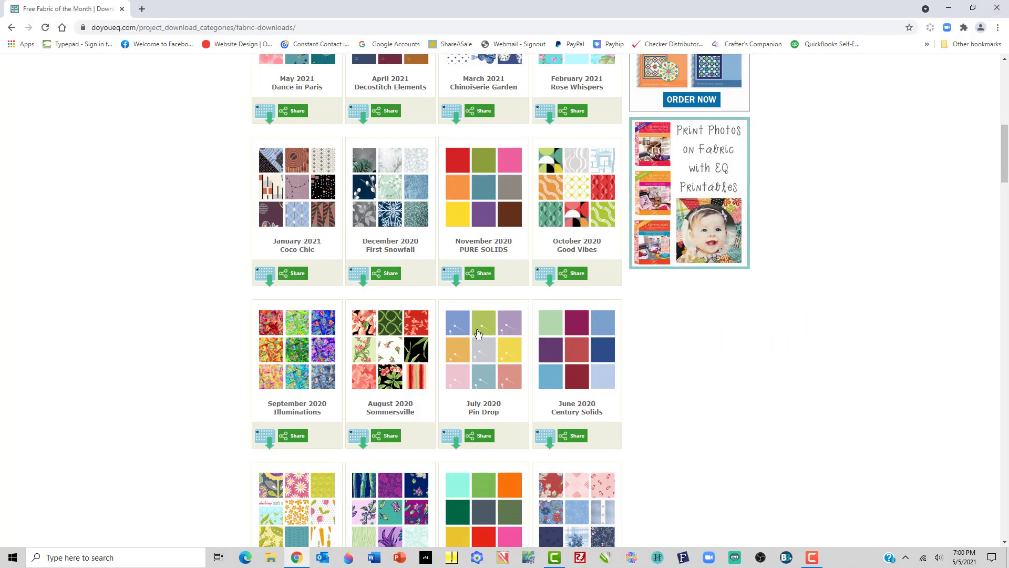
{"action": "left_click", "coordinate": [269, 560]}
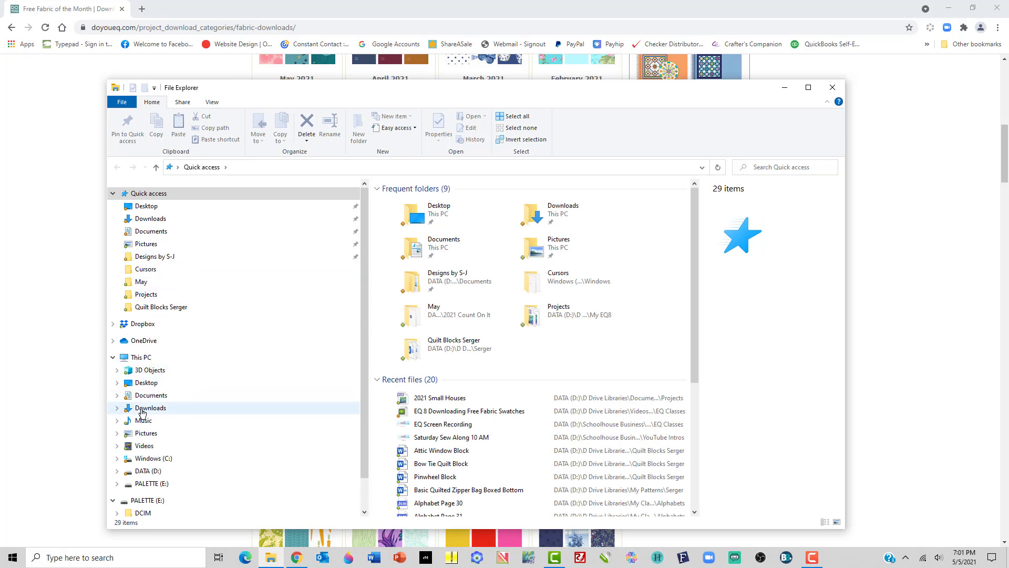
{"action": "left_click", "coordinate": [144, 410]}
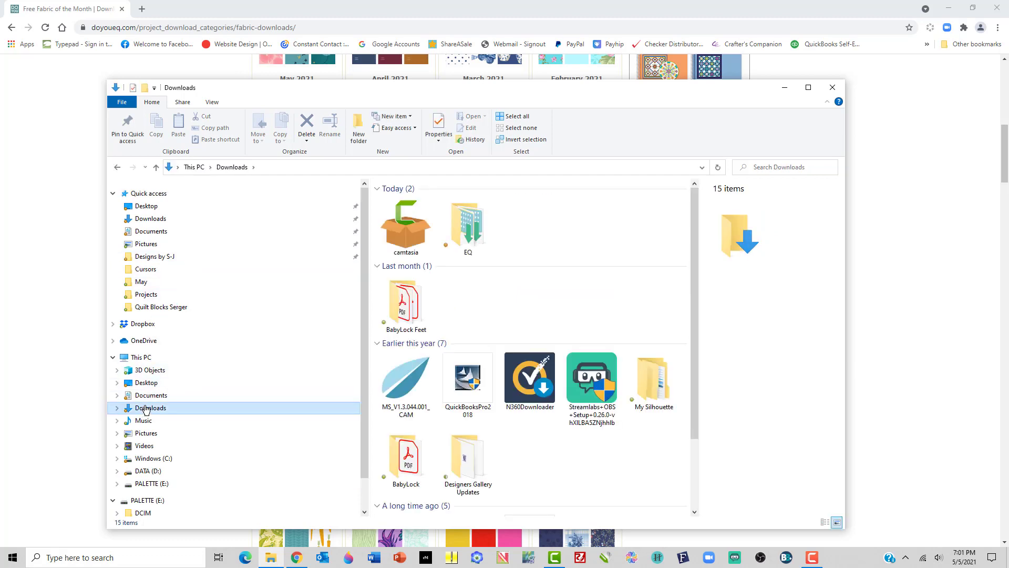
{"action": "double_click", "coordinate": [469, 227]}
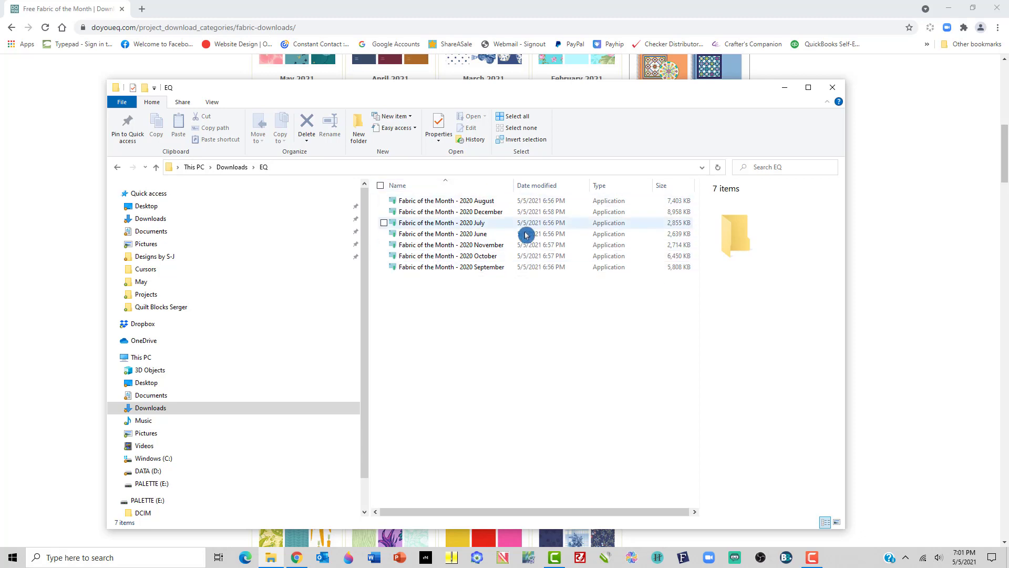
Install the Fabric of the Month - 2020 June collection from the EQ folder.
{"action": "double_click", "coordinate": [395, 237]}
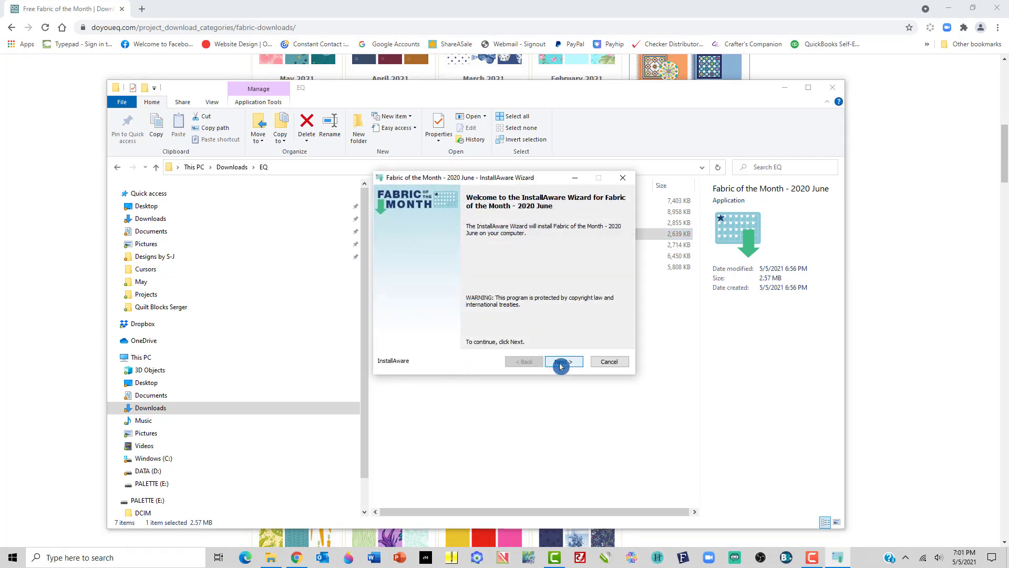
{"action": "left_click", "coordinate": [561, 363]}
{"action": "left_click", "coordinate": [562, 362]}
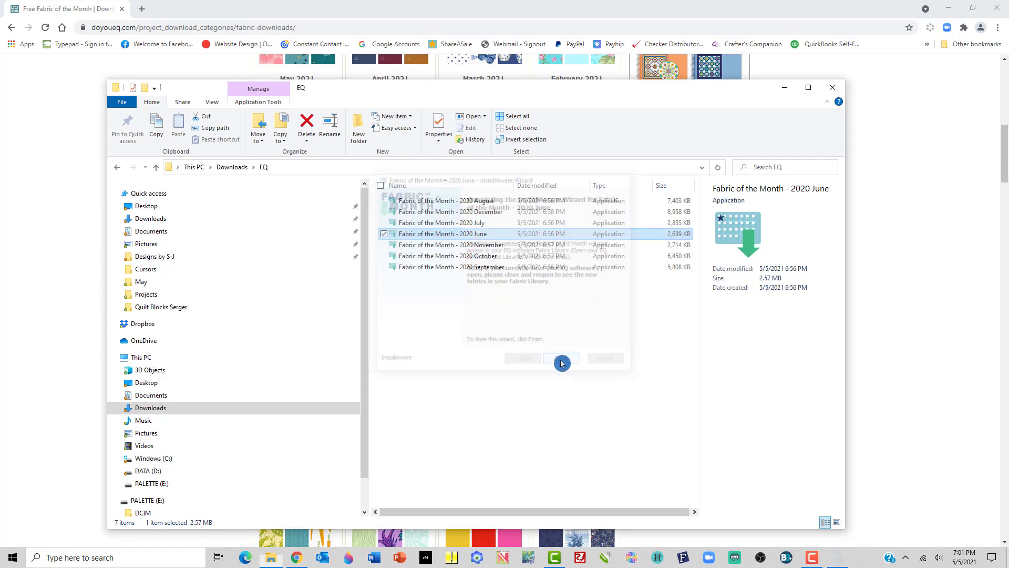
Install the Fabric of the Month - 2020 July and 2020 August collections from the EQ folder.
{"action": "double_click", "coordinate": [396, 225]}
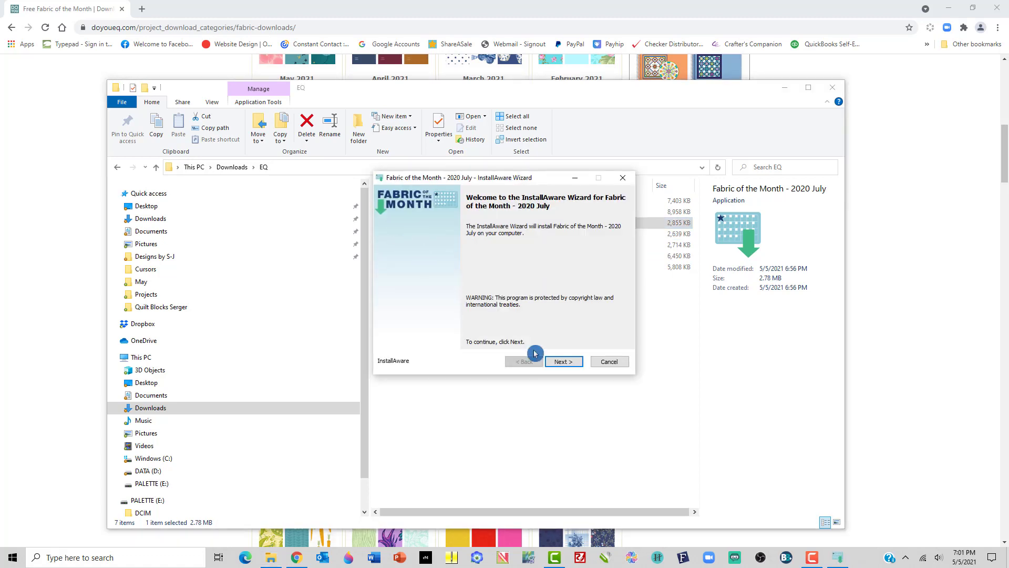
{"action": "left_click", "coordinate": [569, 364]}
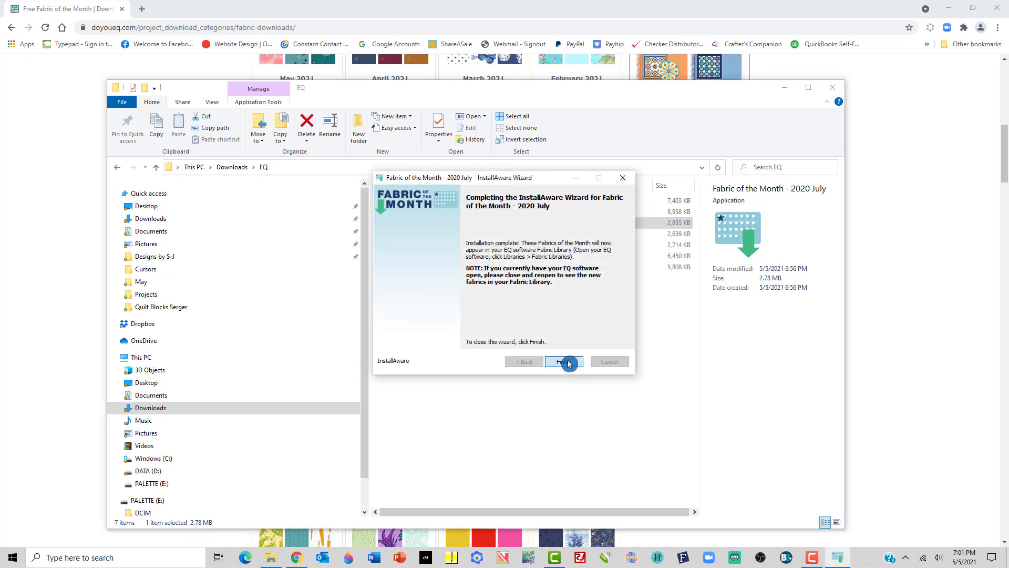
{"action": "left_click", "coordinate": [568, 364]}
{"action": "left_click", "coordinate": [396, 202]}
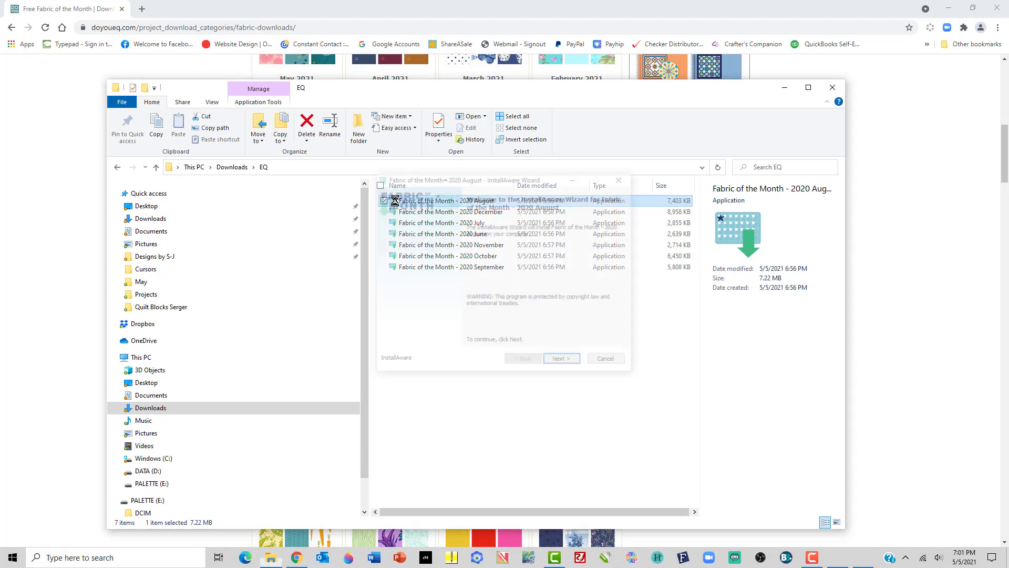
{"action": "left_click", "coordinate": [556, 363]}
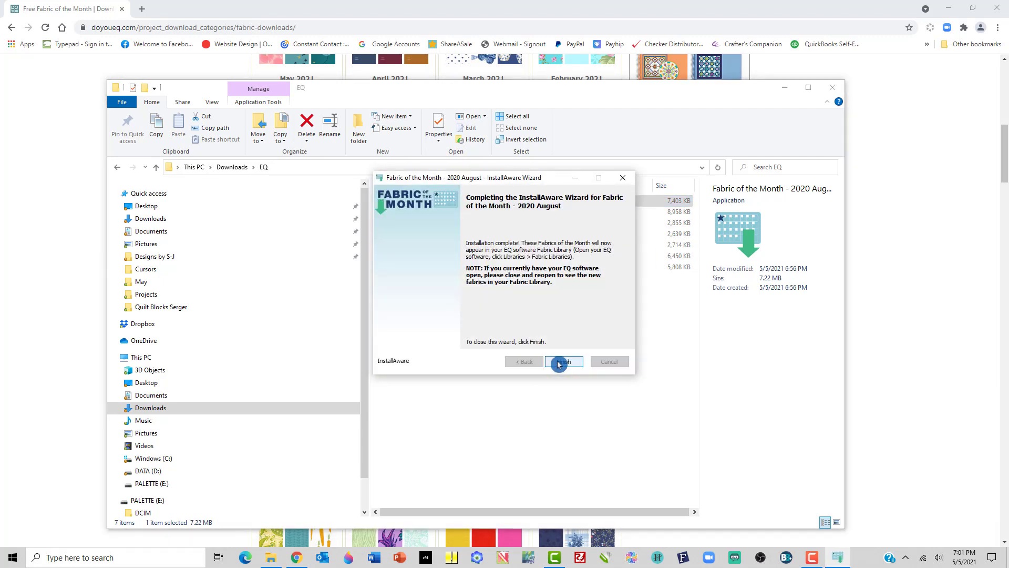
{"action": "left_click", "coordinate": [555, 363]}
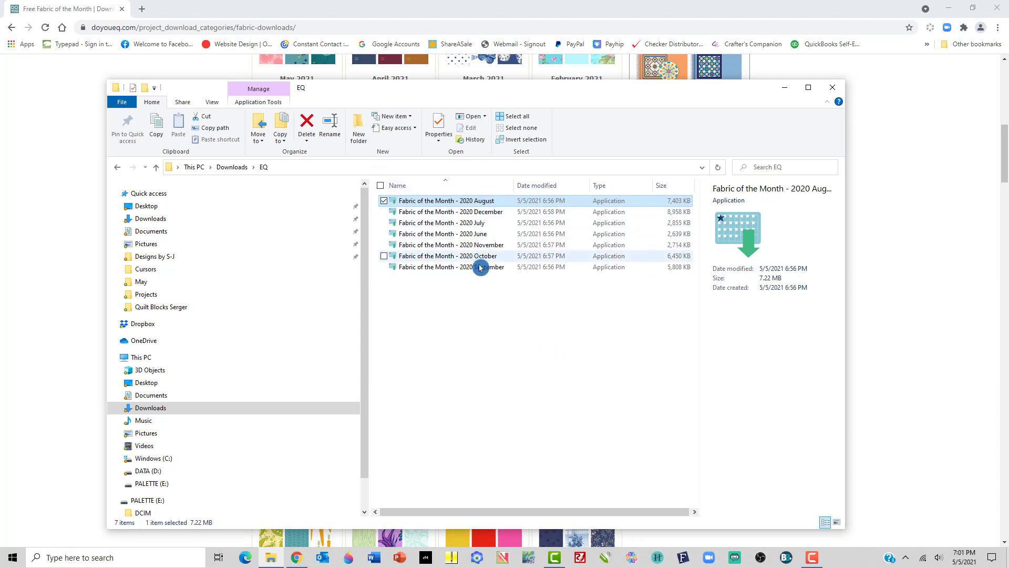
Install the Fabric of the Month - 2020 September and 2020 October collections from the EQ folder.
{"action": "double_click", "coordinate": [396, 267]}
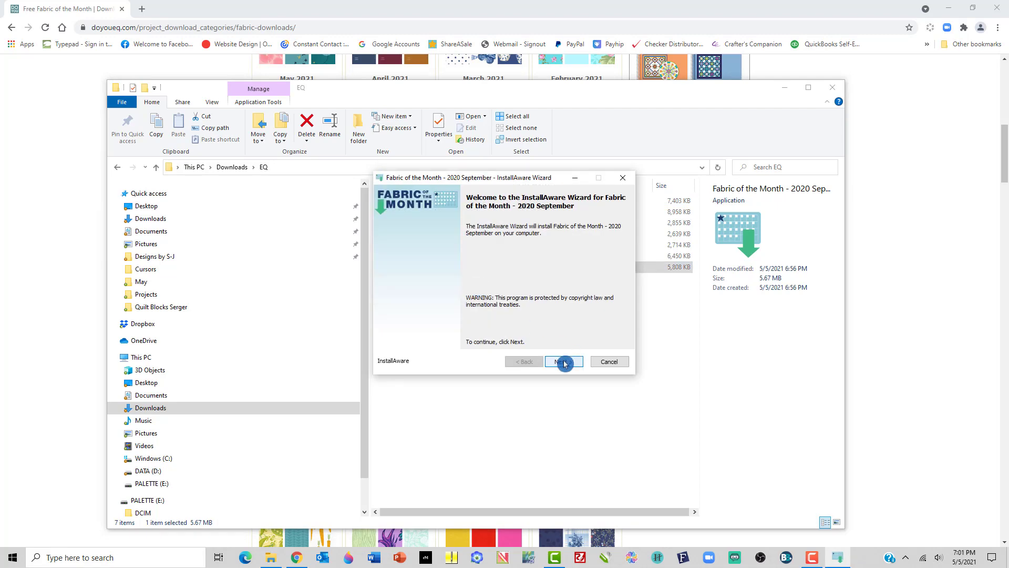
{"action": "left_click", "coordinate": [565, 363]}
{"action": "left_click", "coordinate": [565, 363]}
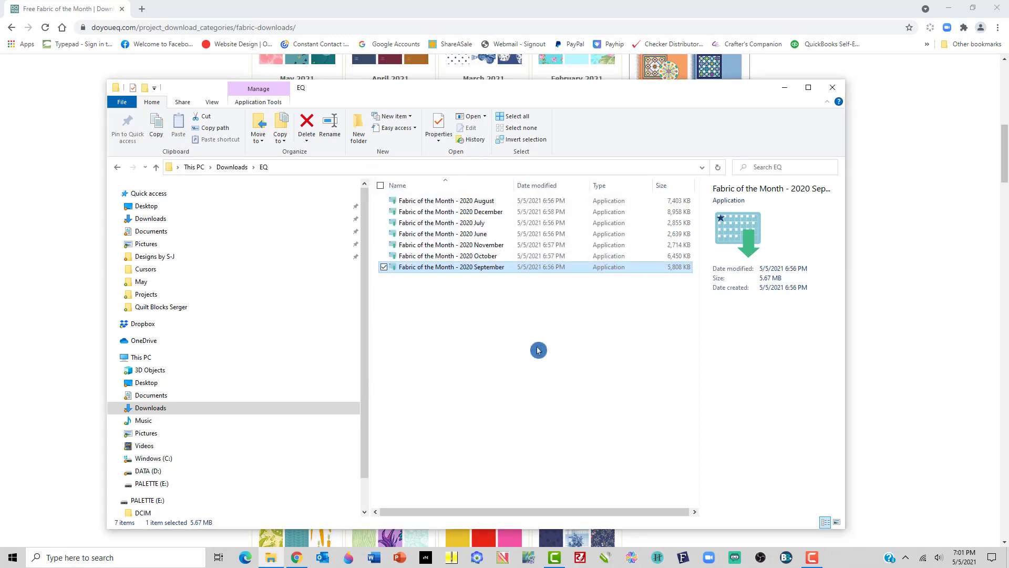
{"action": "double_click", "coordinate": [395, 255]}
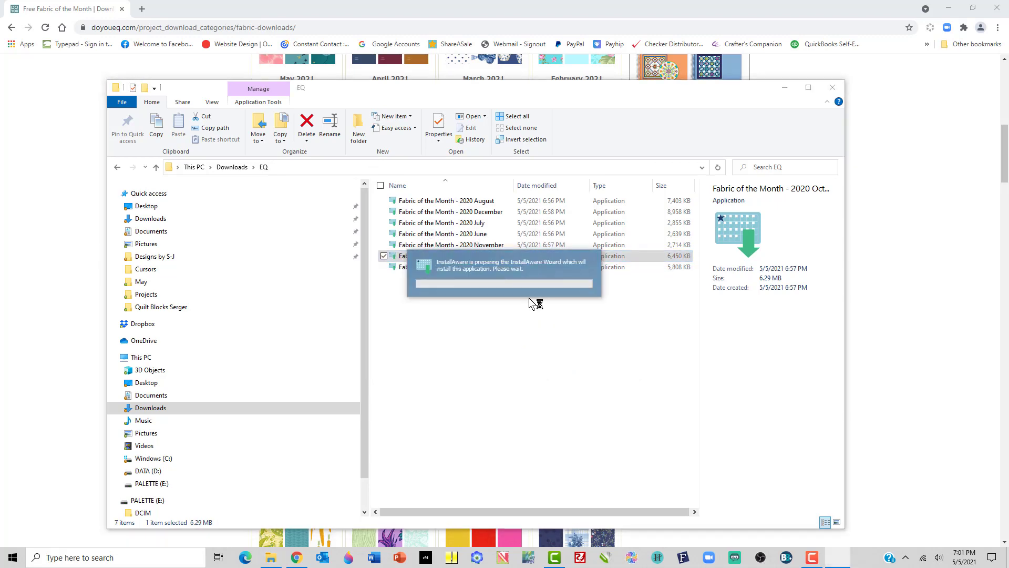
{"action": "left_click", "coordinate": [559, 362]}
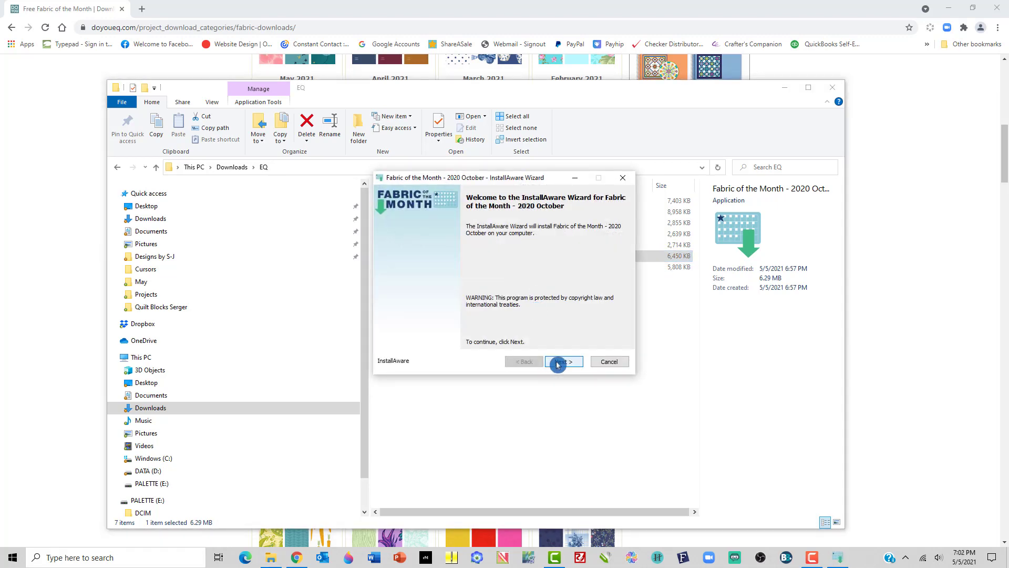
{"action": "left_click", "coordinate": [559, 362]}
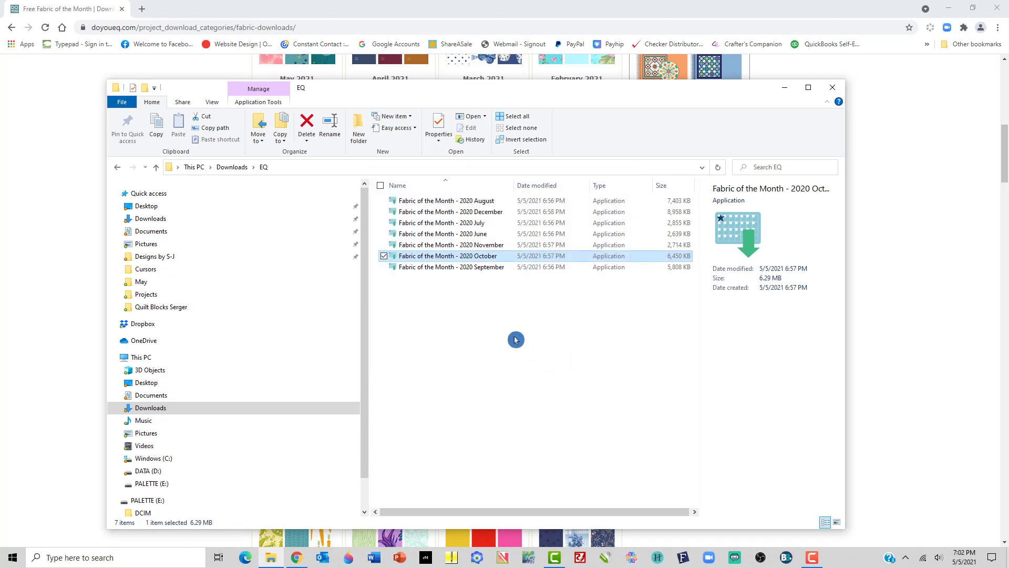
Install the Fabric of the Month - 2020 November and 2020 December collections from the EQ folder.
{"action": "double_click", "coordinate": [391, 245]}
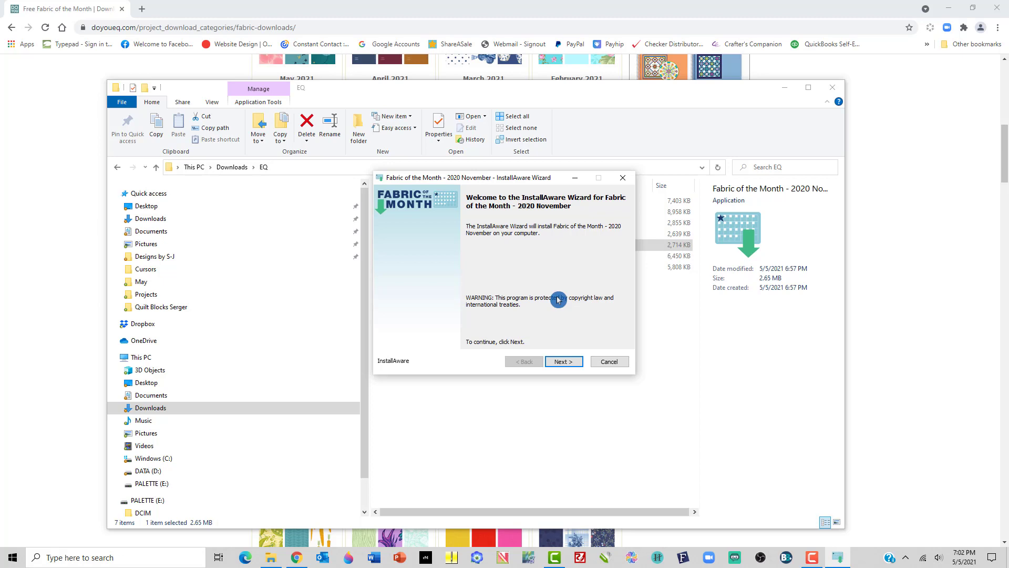
{"action": "left_click", "coordinate": [559, 362]}
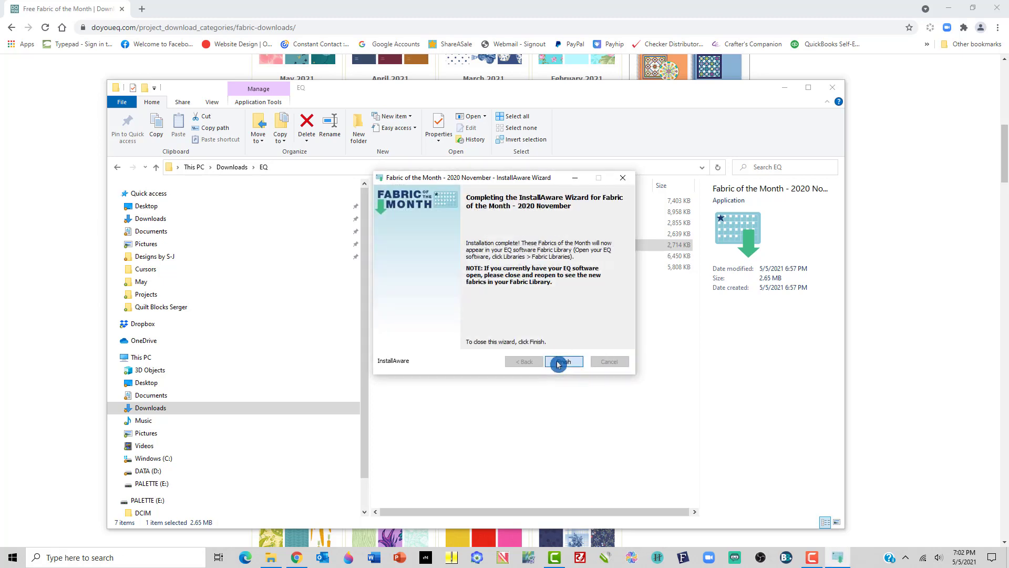
{"action": "left_click", "coordinate": [558, 363]}
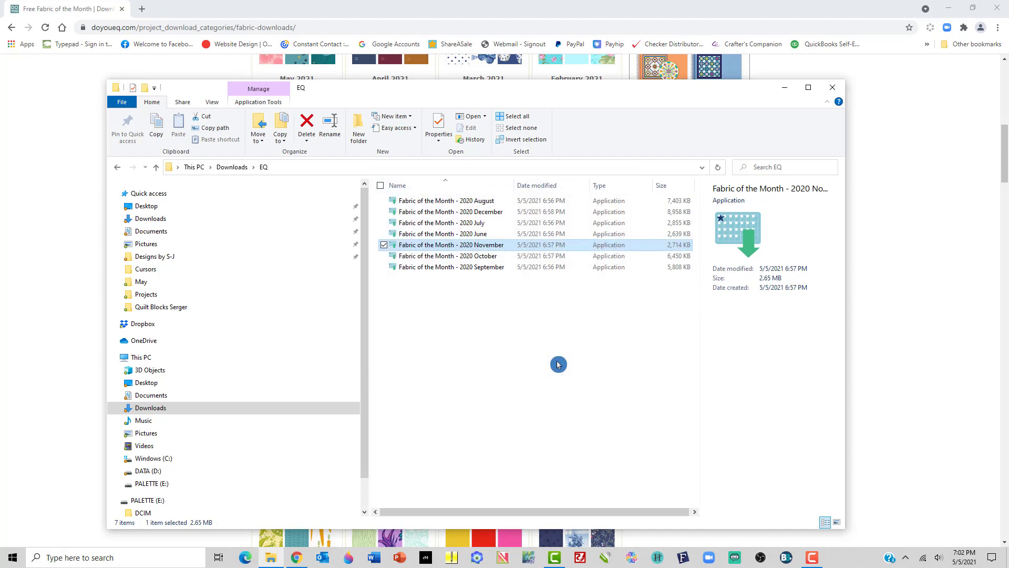
{"action": "double_click", "coordinate": [398, 212]}
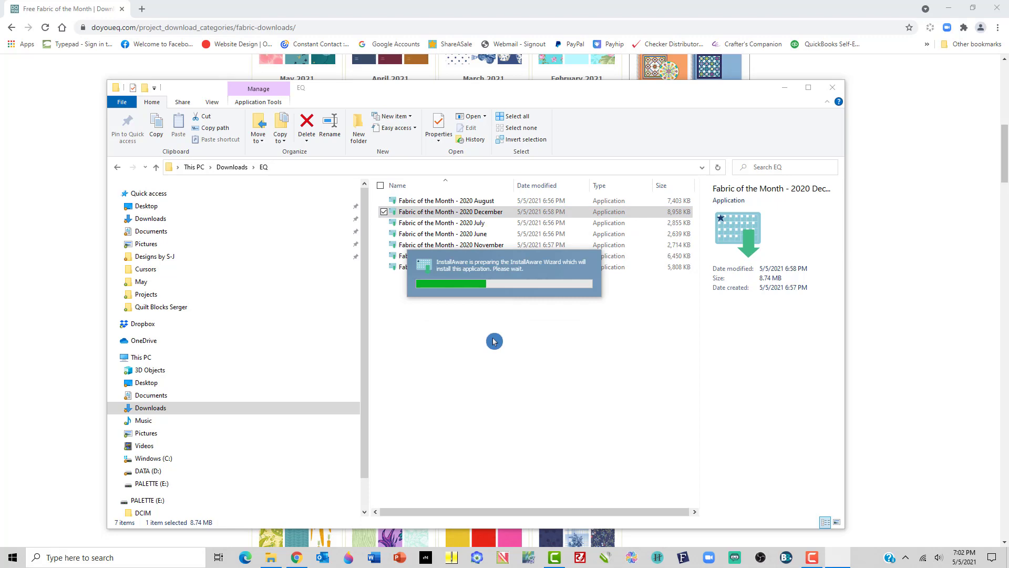
{"action": "left_click", "coordinate": [564, 362]}
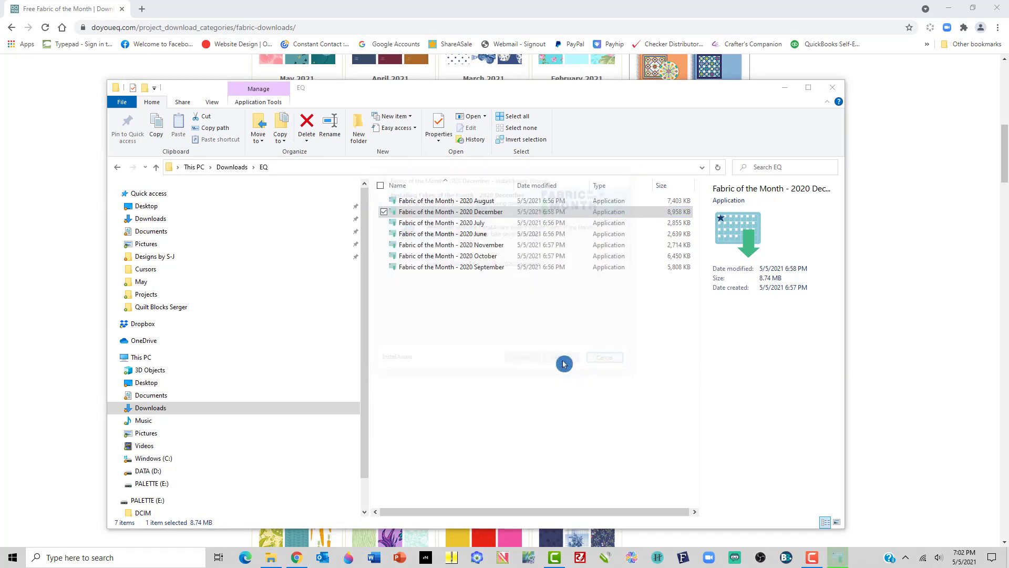
{"action": "left_click", "coordinate": [565, 362]}
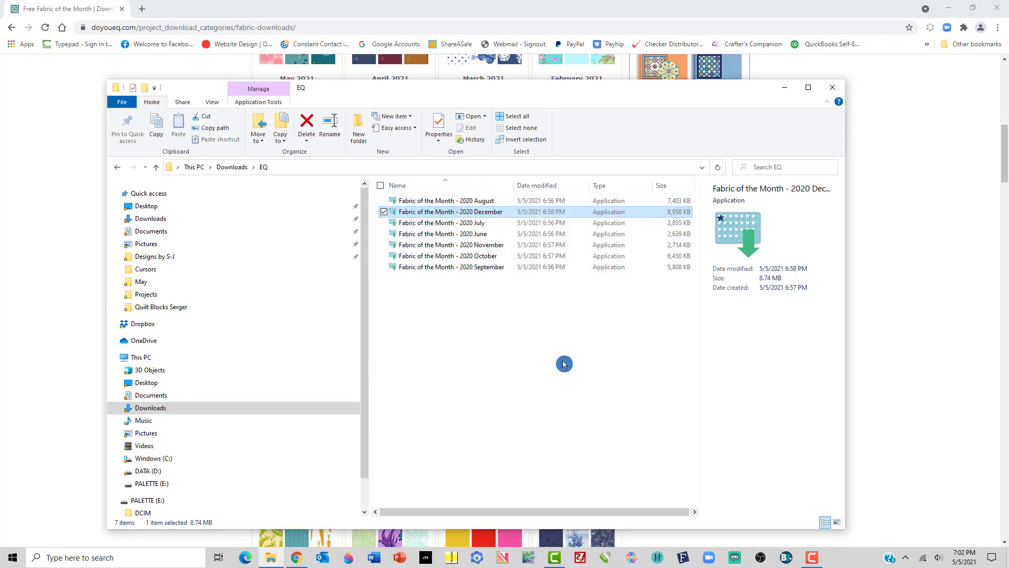
Delete the Fabric of the Month 2020 December, August, July and June installers from the EQ folder.
{"action": "left_click", "coordinate": [308, 120]}
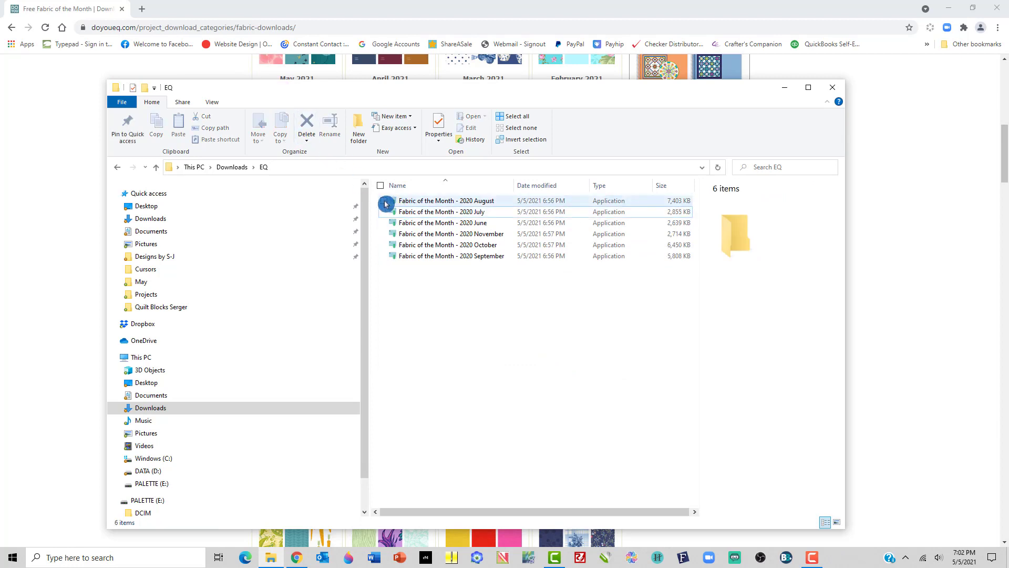
{"action": "left_click", "coordinate": [385, 200]}
{"action": "left_click", "coordinate": [306, 124]}
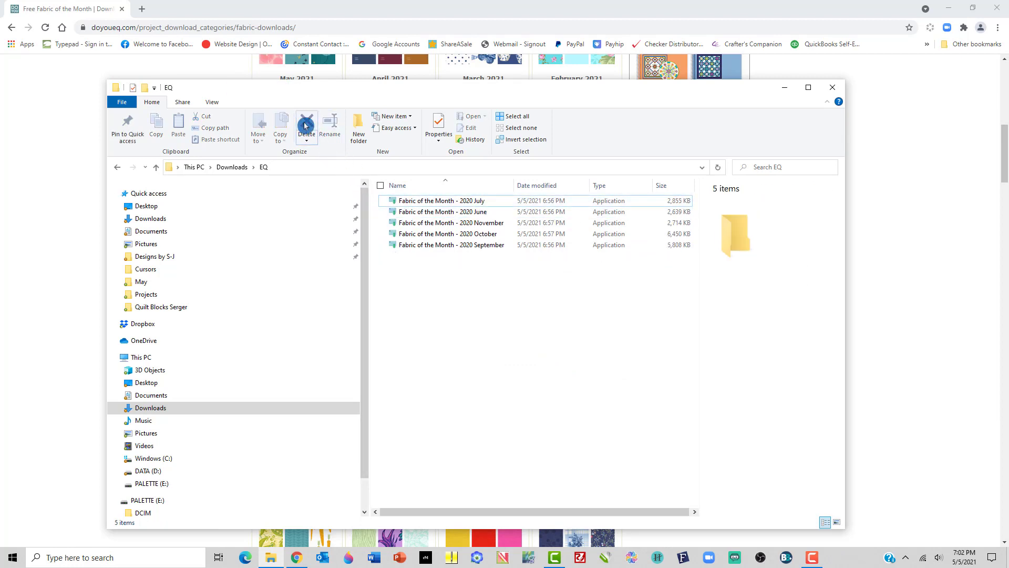
{"action": "left_click", "coordinate": [385, 202]}
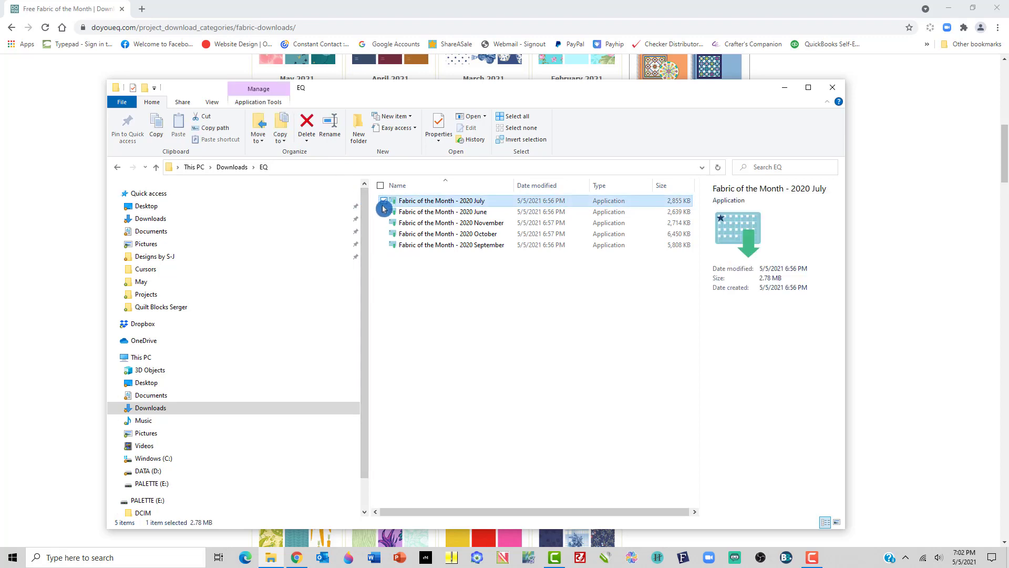
{"action": "left_click", "coordinate": [308, 126]}
{"action": "left_click", "coordinate": [384, 202]}
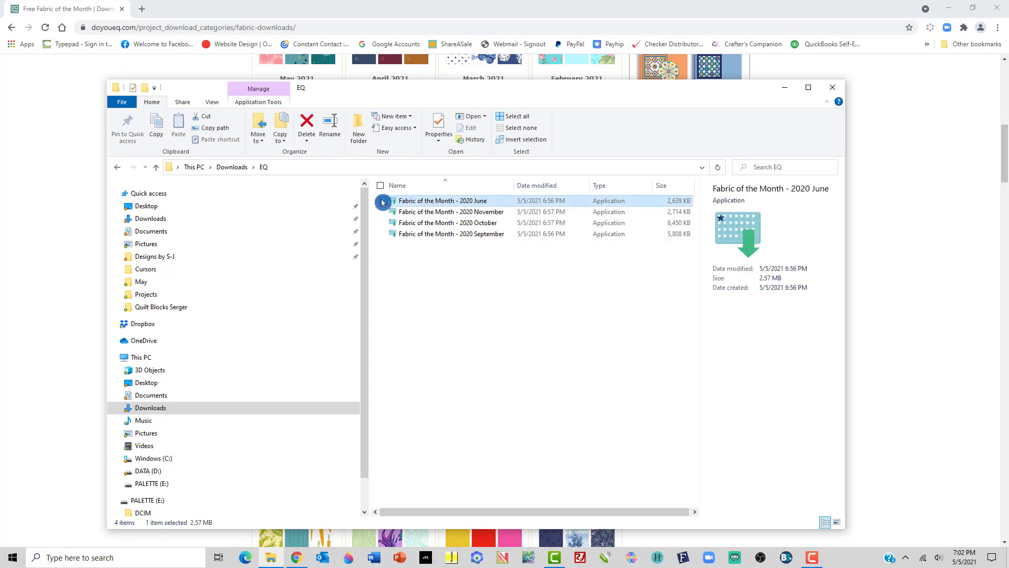
{"action": "key", "text": "Delete"}
Delete the Fabric of the Month 2020 November, October and September installers and close the EQ folder window.
{"action": "left_click", "coordinate": [383, 205]}
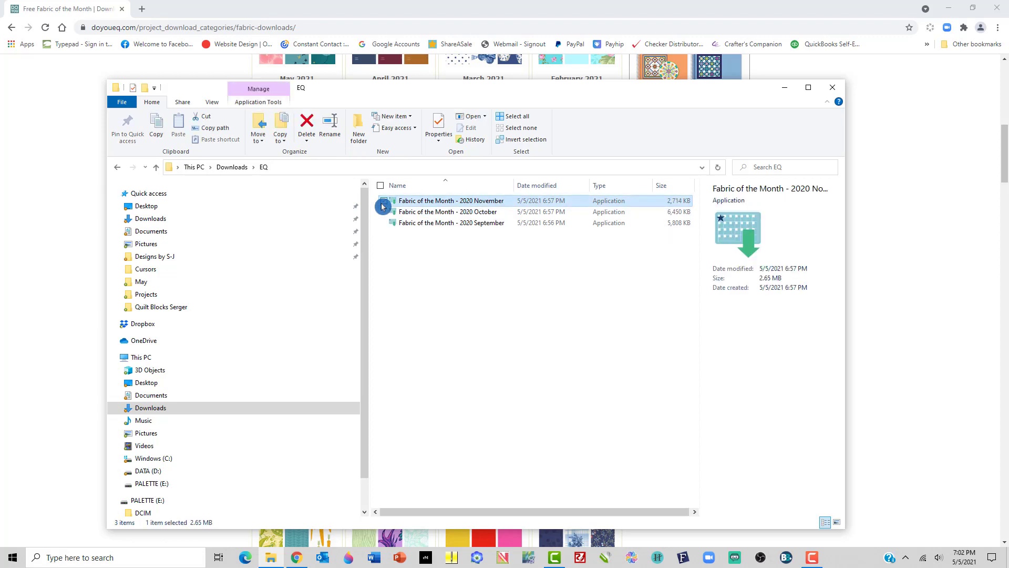
{"action": "key", "text": "Delete"}
{"action": "left_click", "coordinate": [385, 204]}
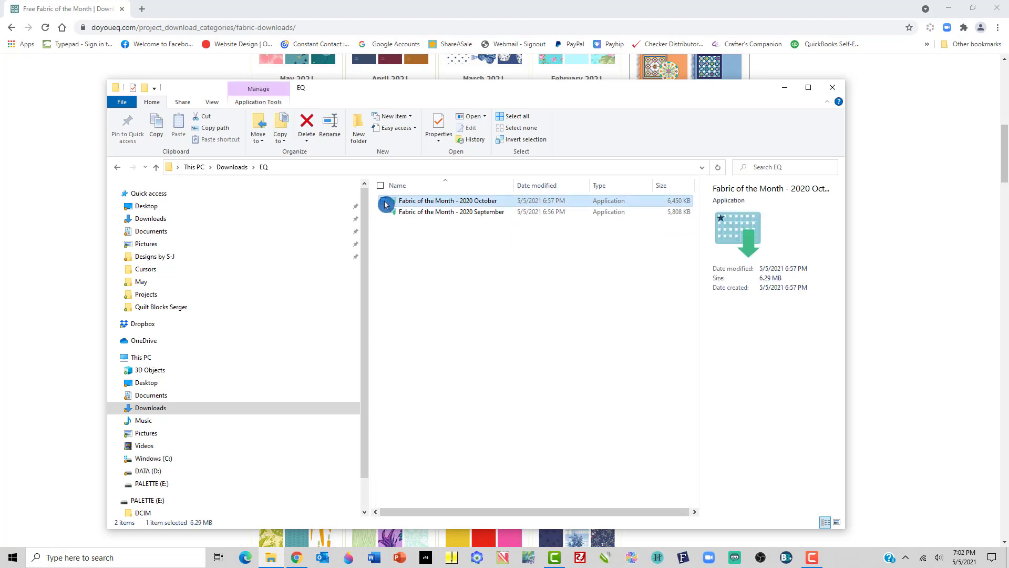
{"action": "left_click", "coordinate": [307, 126]}
{"action": "left_click", "coordinate": [385, 204]}
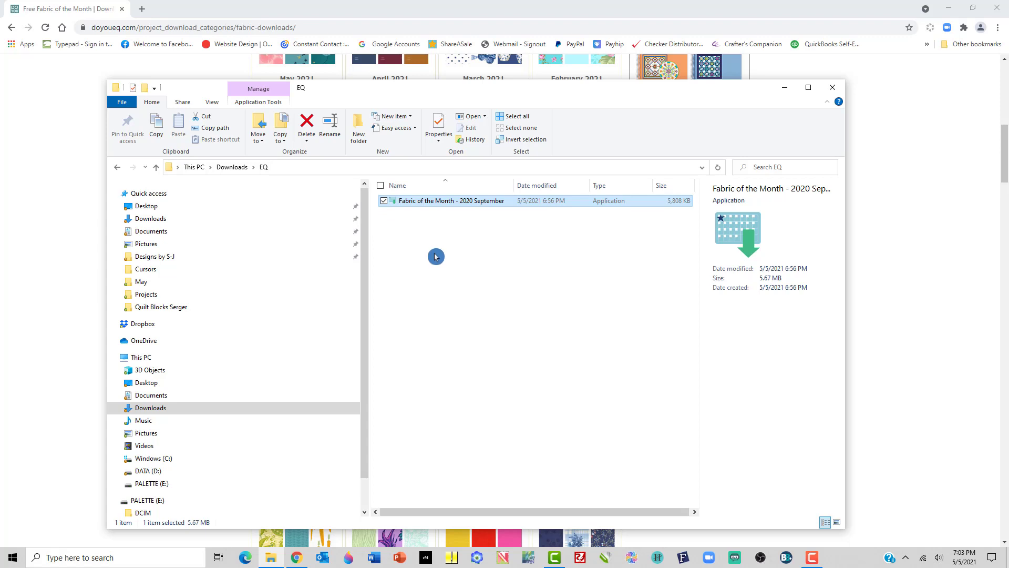
{"action": "key", "text": "Delete"}
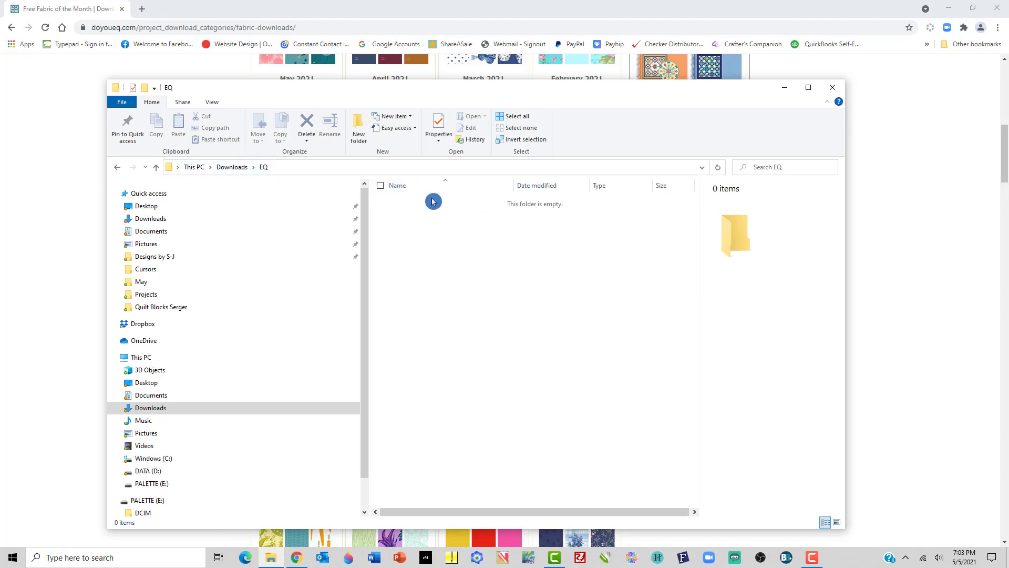
{"action": "left_click", "coordinate": [833, 88]}
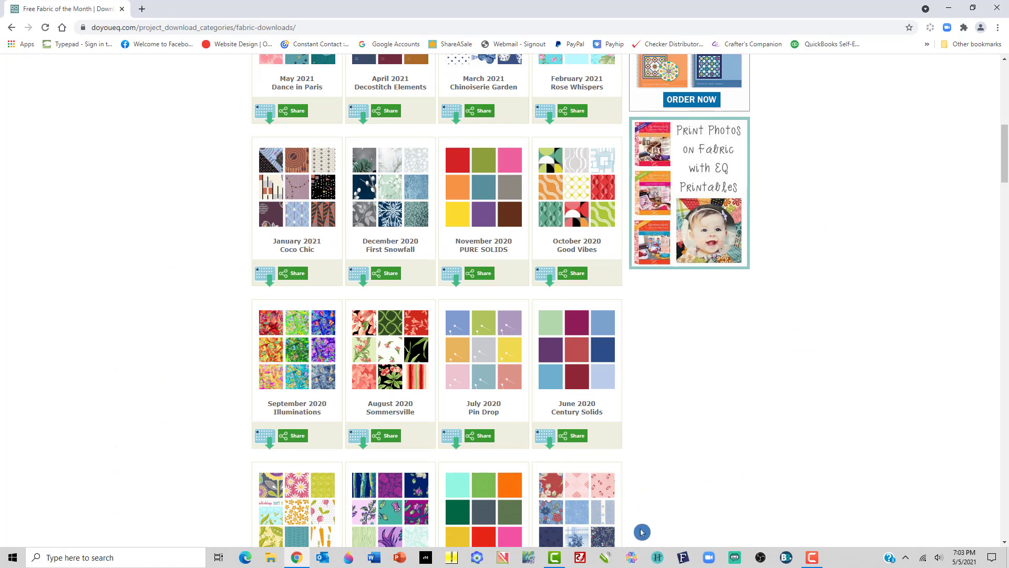
Start EQ8, open the existing project 2021 Small Houses.PJ8 and bring its Little Neighborhood quilt onto the worktable for editing.
{"action": "left_click", "coordinate": [529, 559]}
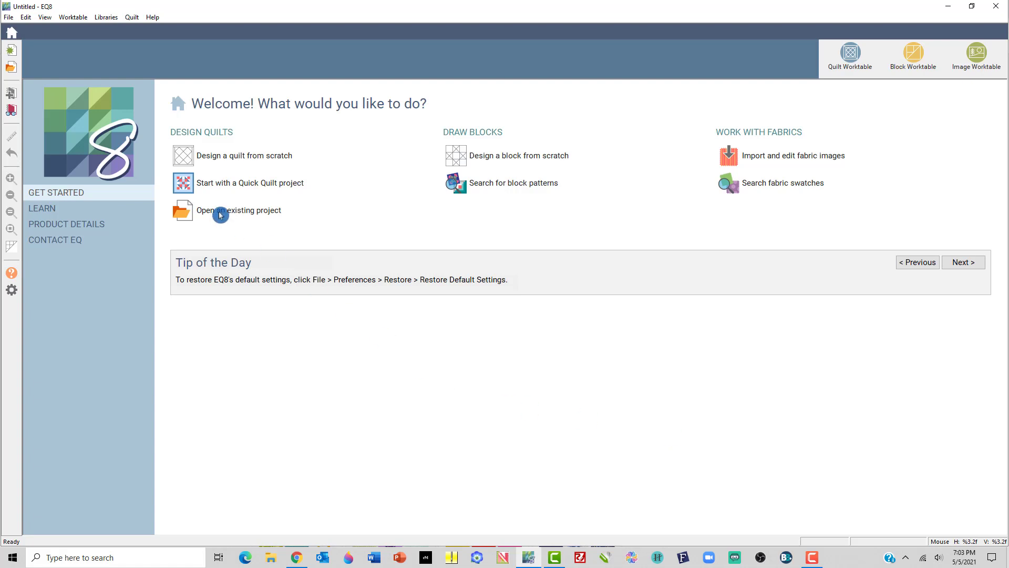
{"action": "left_click", "coordinate": [235, 212]}
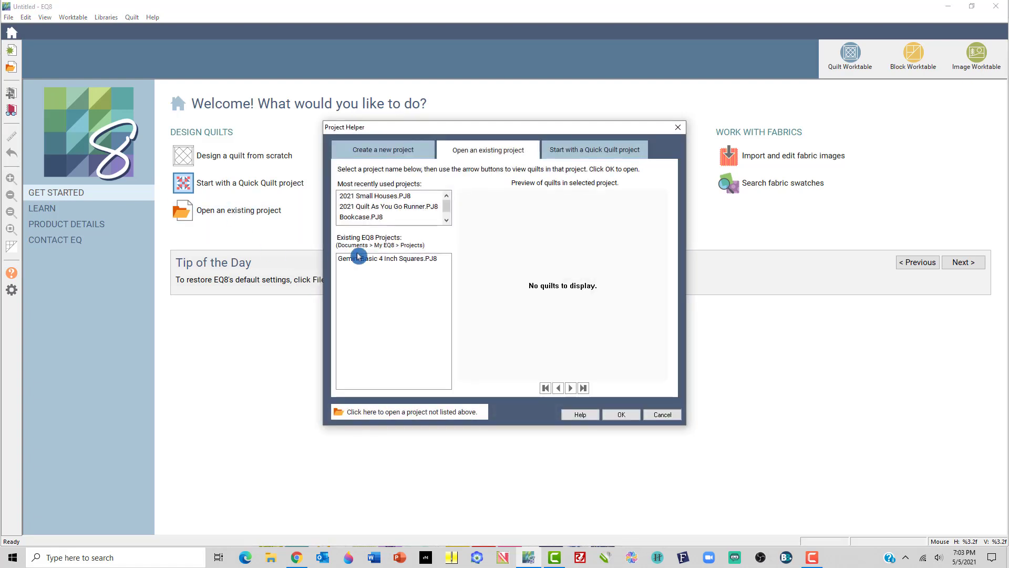
{"action": "left_click", "coordinate": [365, 198]}
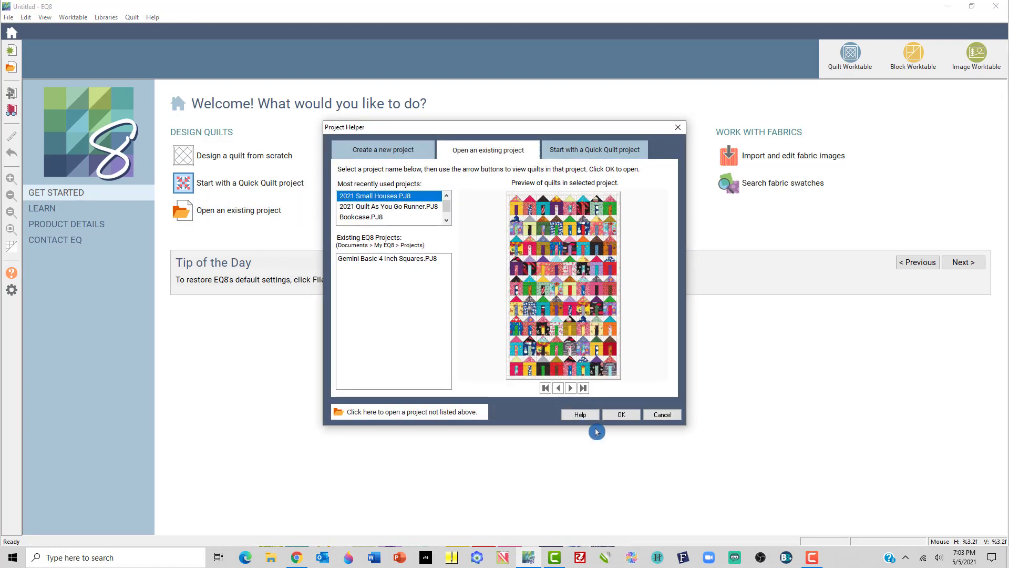
{"action": "left_click", "coordinate": [620, 417]}
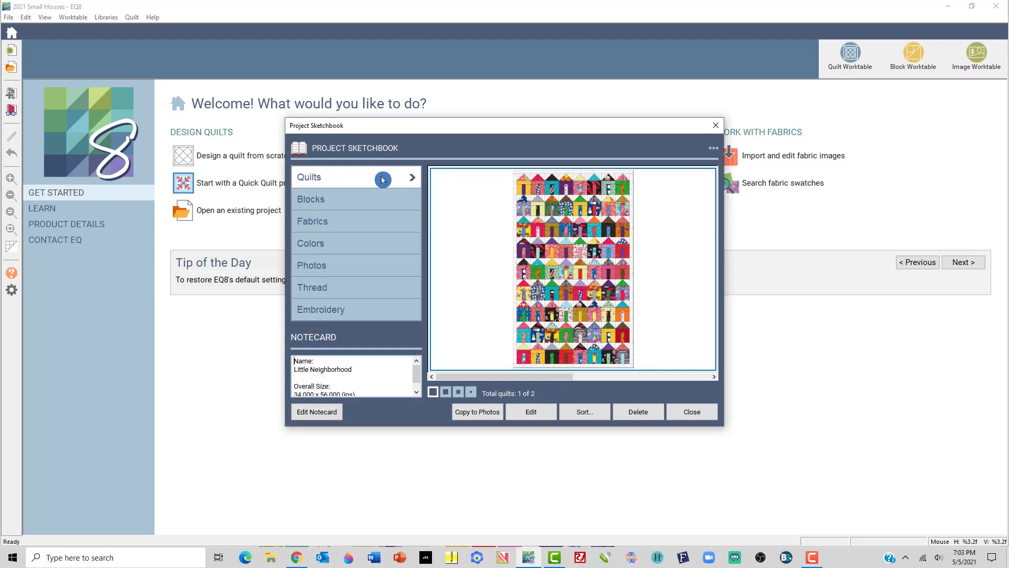
{"action": "left_click", "coordinate": [532, 414]}
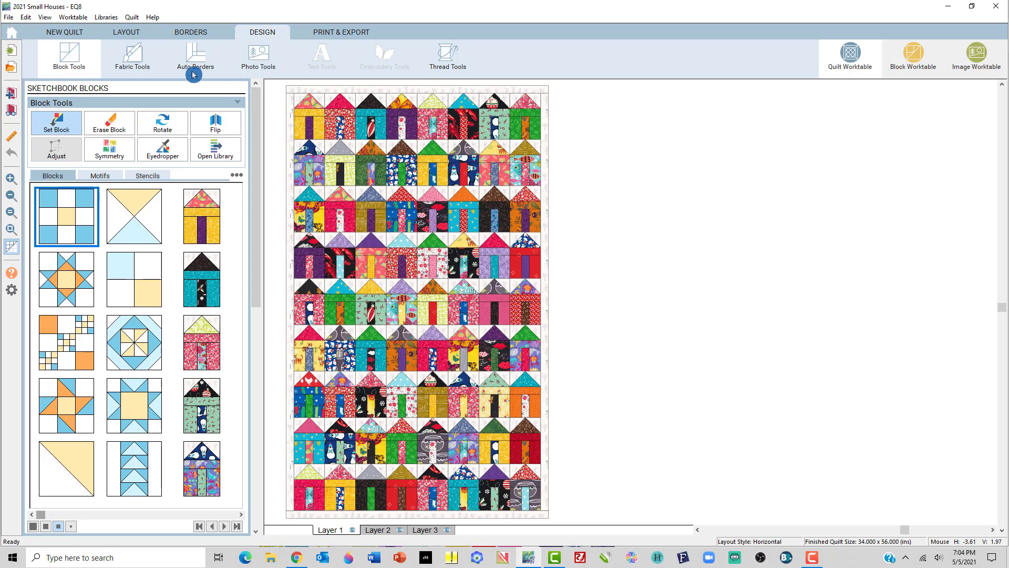
Open the Fabric Library, collapse the Colors category and expand 2020 Fabric of the Month to list its collections.
{"action": "left_click", "coordinate": [105, 17]}
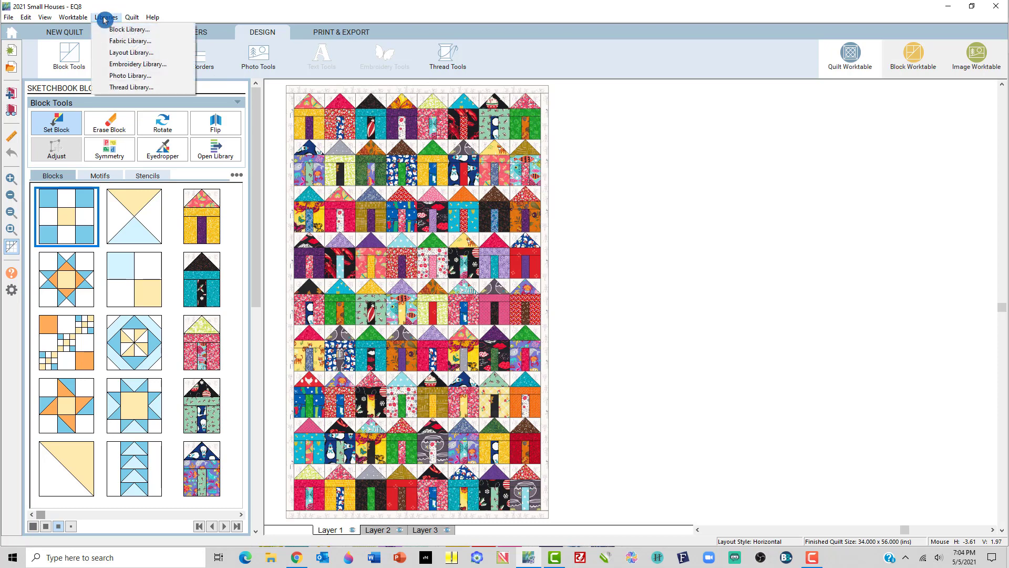
{"action": "left_click", "coordinate": [118, 42]}
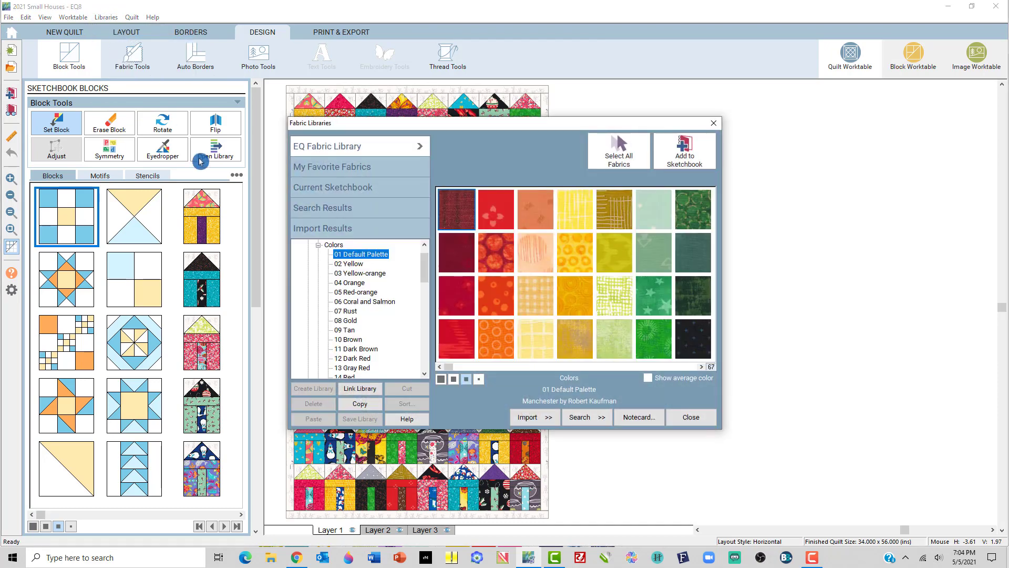
{"action": "left_click", "coordinate": [318, 246]}
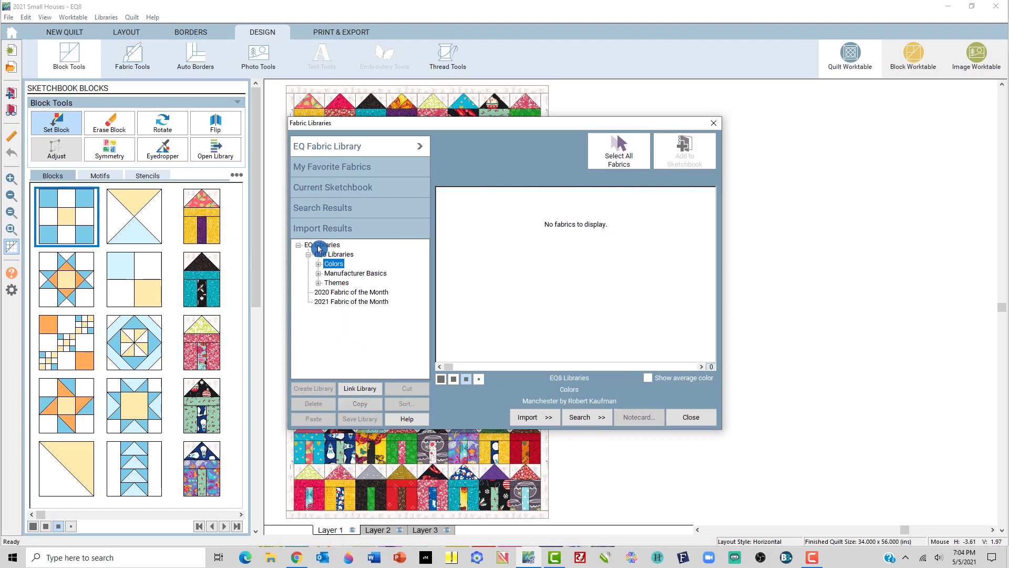
{"action": "left_click", "coordinate": [321, 293]}
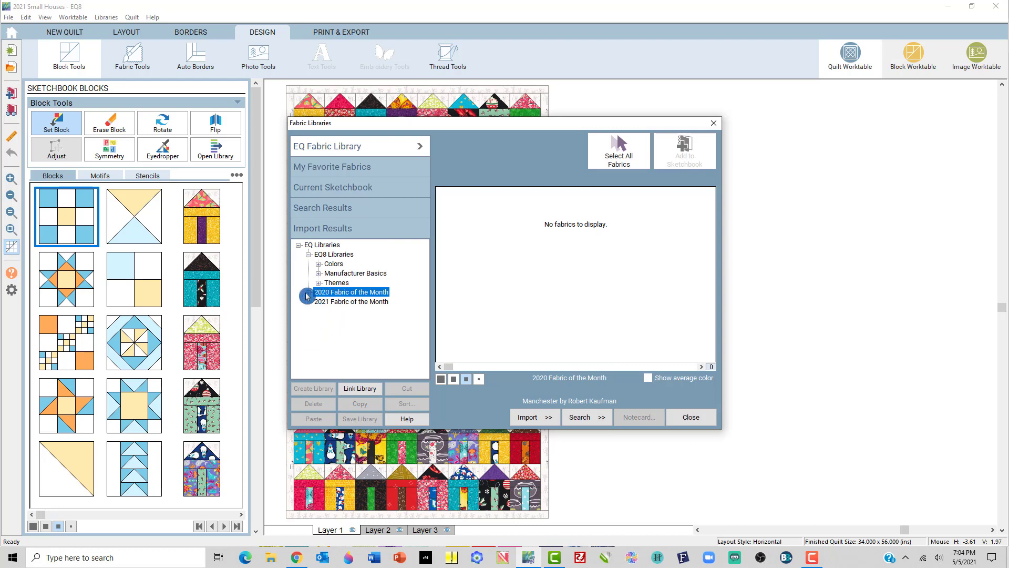
{"action": "left_click", "coordinate": [309, 293]}
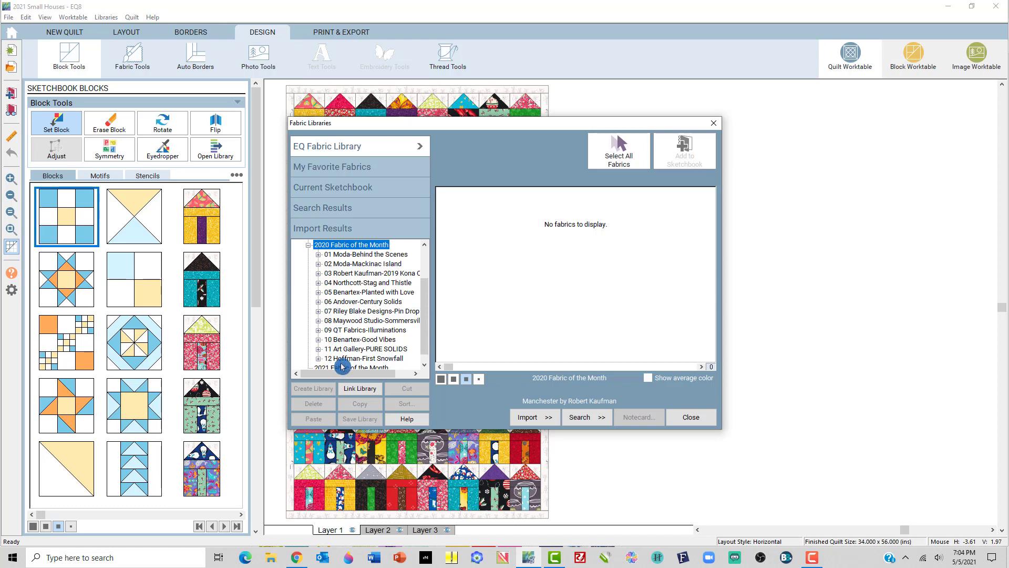
Expand 12 Hoffman-First Snowfall and look through all the fabrics in First Snowfall by Hoffman.
{"action": "scroll", "coordinate": [421, 345], "scroll_direction": "down", "scroll_amount": 1}
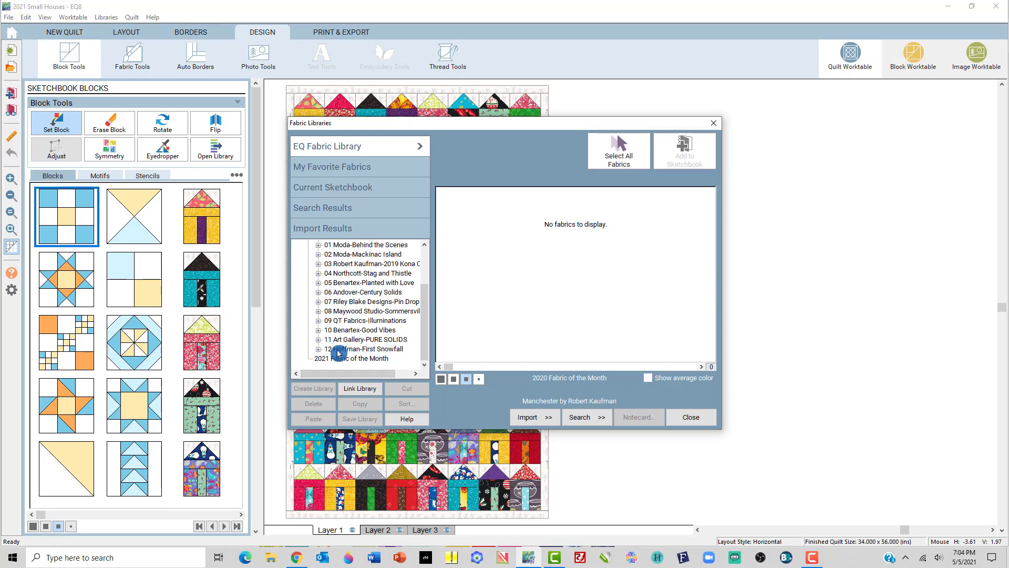
{"action": "left_click", "coordinate": [318, 349]}
{"action": "left_click", "coordinate": [349, 359]}
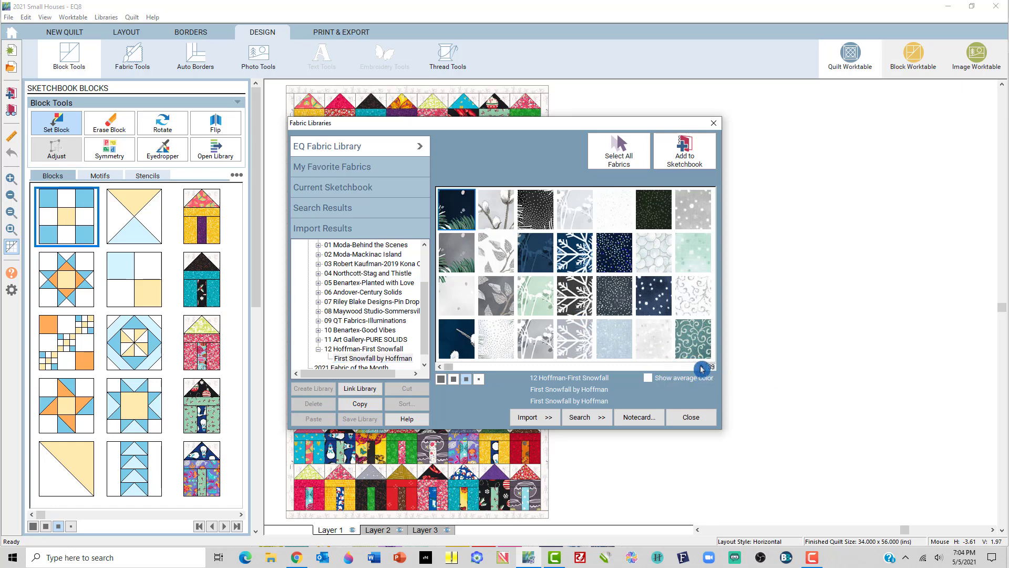
{"action": "scroll", "coordinate": [448, 367], "scroll_direction": "right", "scroll_amount": 1}
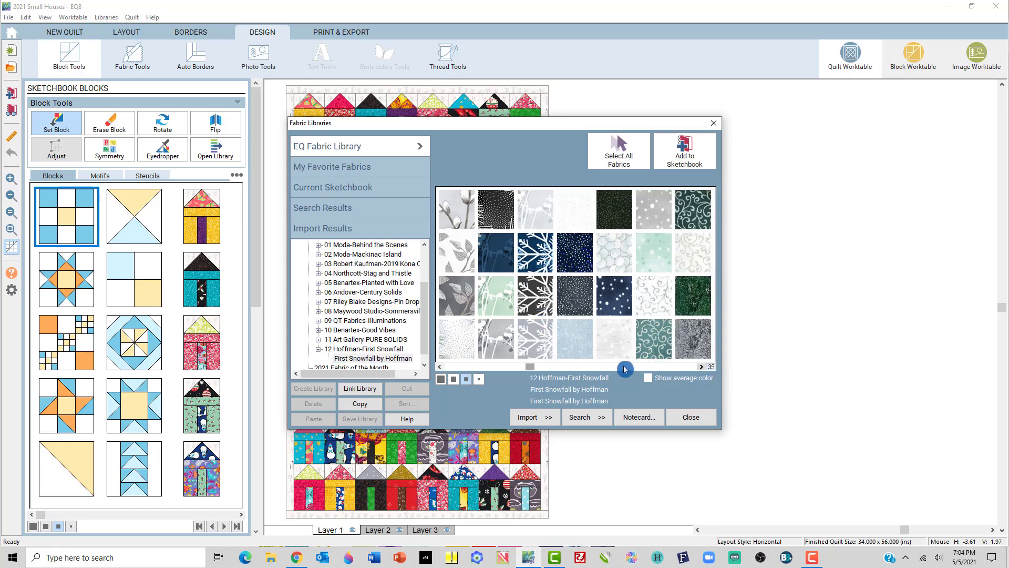
{"action": "left_click", "coordinate": [699, 371]}
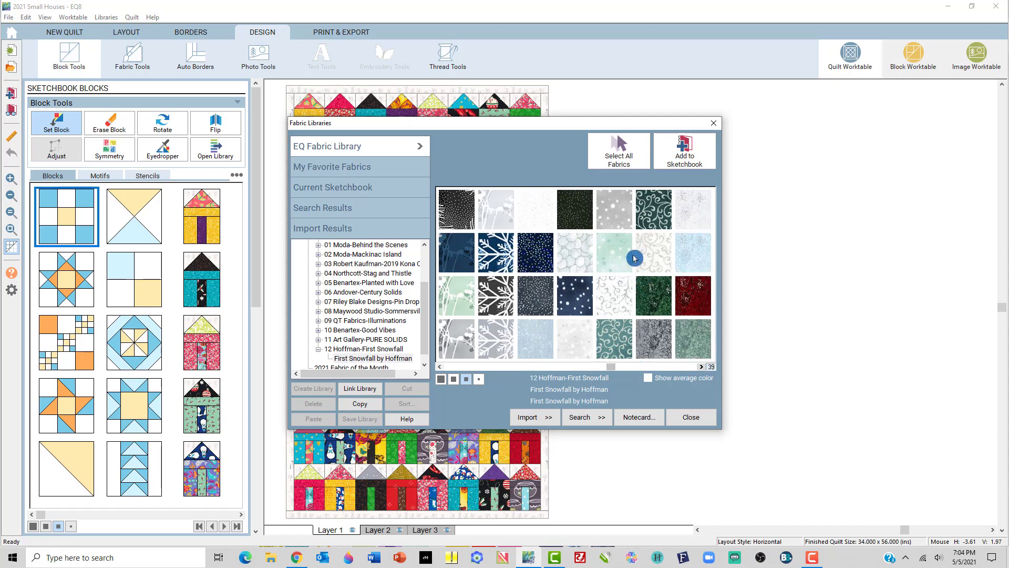
{"action": "left_click", "coordinate": [703, 370]}
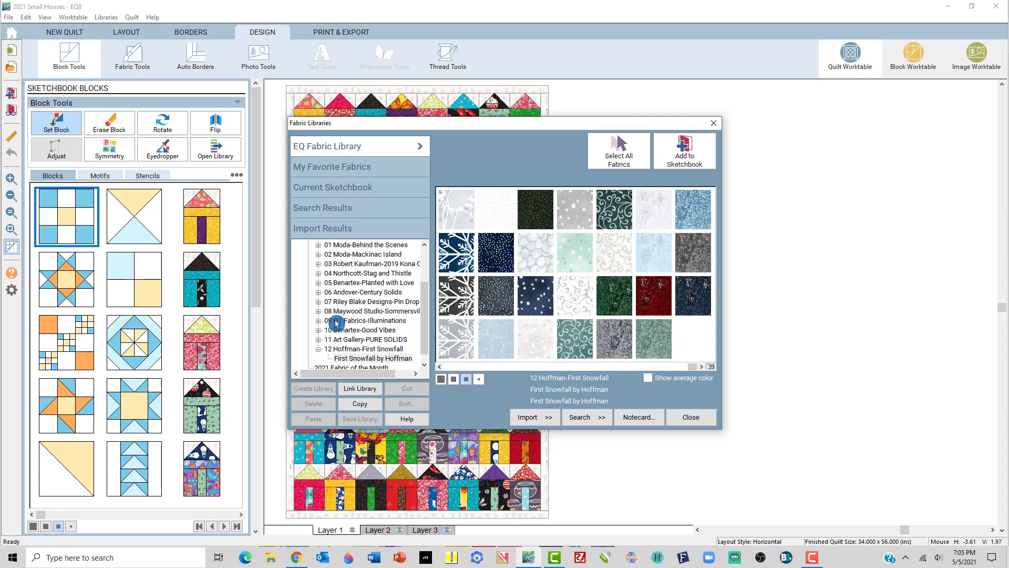
Display the Sommersville by Maywood Studio fabrics from 08 Maywood Studio-Sommersville and close the Fabric Libraries window.
{"action": "left_click", "coordinate": [319, 311]}
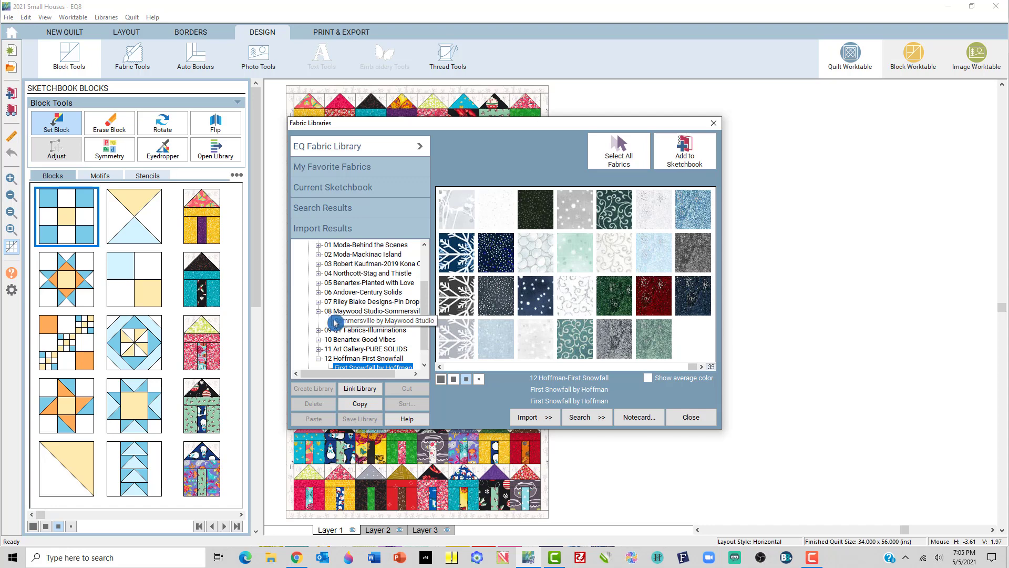
{"action": "left_click", "coordinate": [341, 322]}
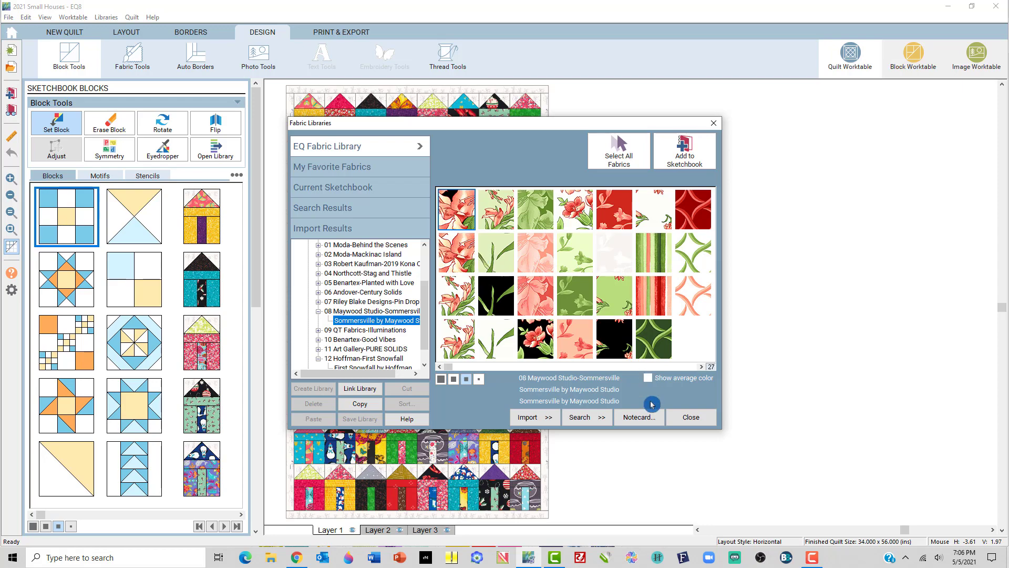
{"action": "left_click", "coordinate": [689, 419]}
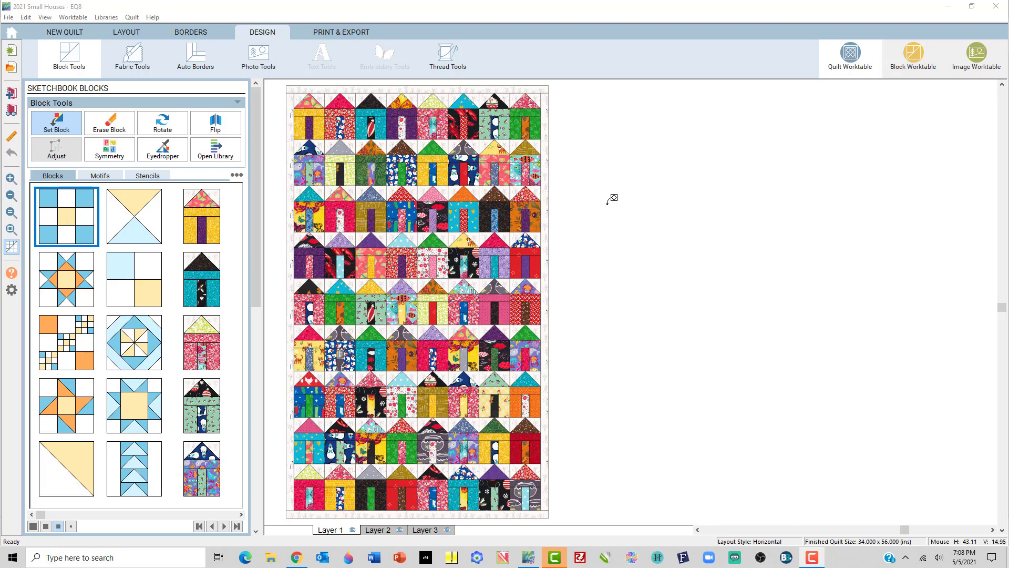
Close EQ8 and return to the Free Fabric of the Month page in the browser.
{"action": "left_click", "coordinate": [531, 65]}
{"action": "left_click", "coordinate": [998, 9]}
{"action": "left_click", "coordinate": [541, 255]}
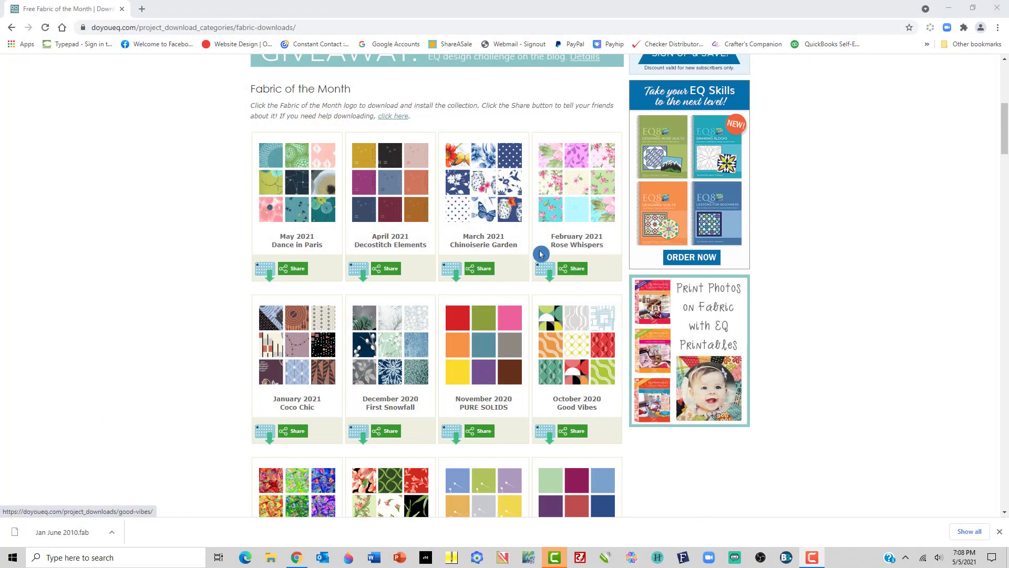
Look over the 2021, 2020 and 2019 collections offered on the Fabric of the Month page and go to the browser's home page.
{"action": "scroll", "coordinate": [834, 356], "scroll_direction": "down", "scroll_amount": 6}
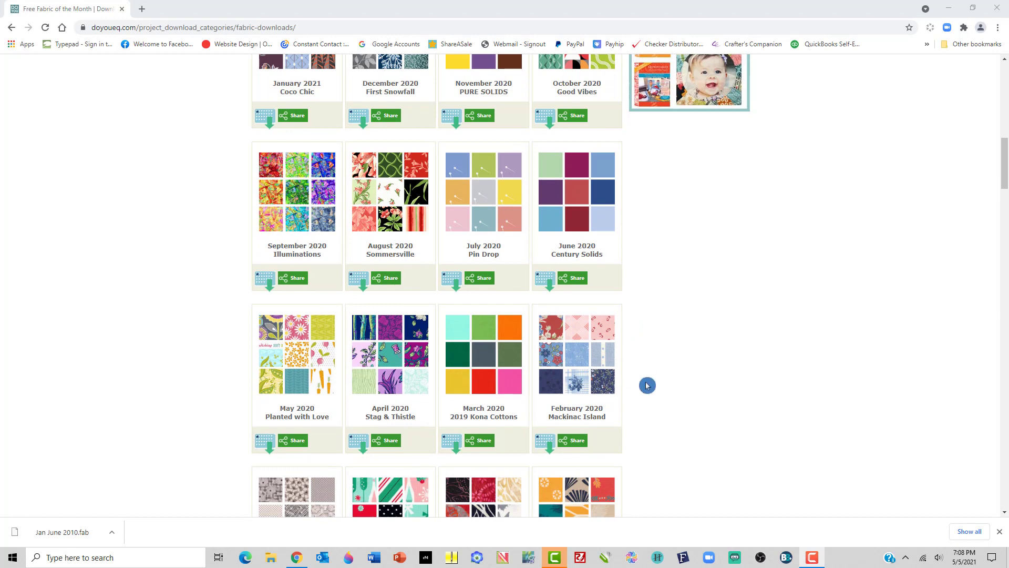
{"action": "scroll", "coordinate": [650, 384], "scroll_direction": "down", "scroll_amount": 4}
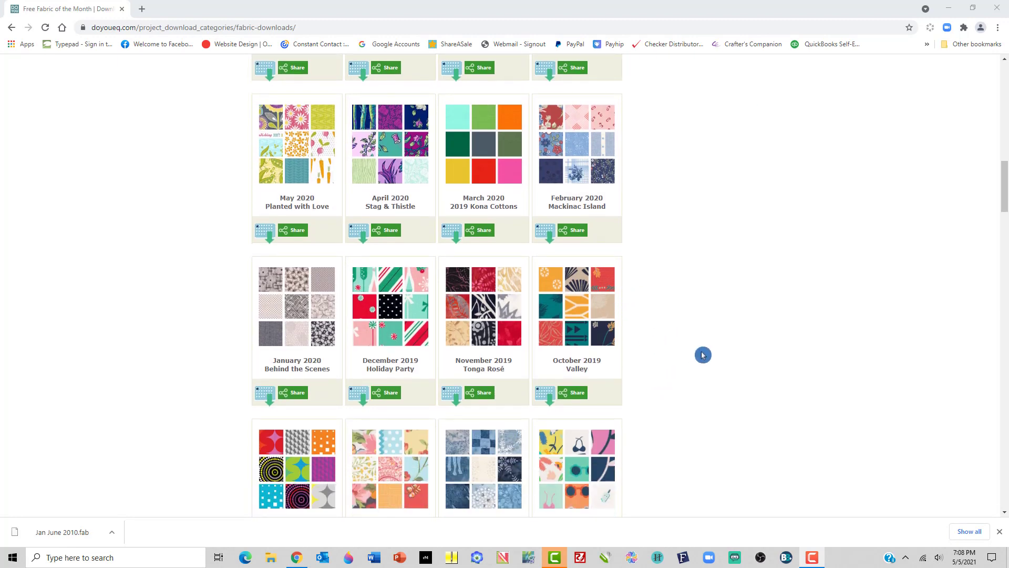
{"action": "scroll", "coordinate": [703, 355], "scroll_direction": "up", "scroll_amount": 10}
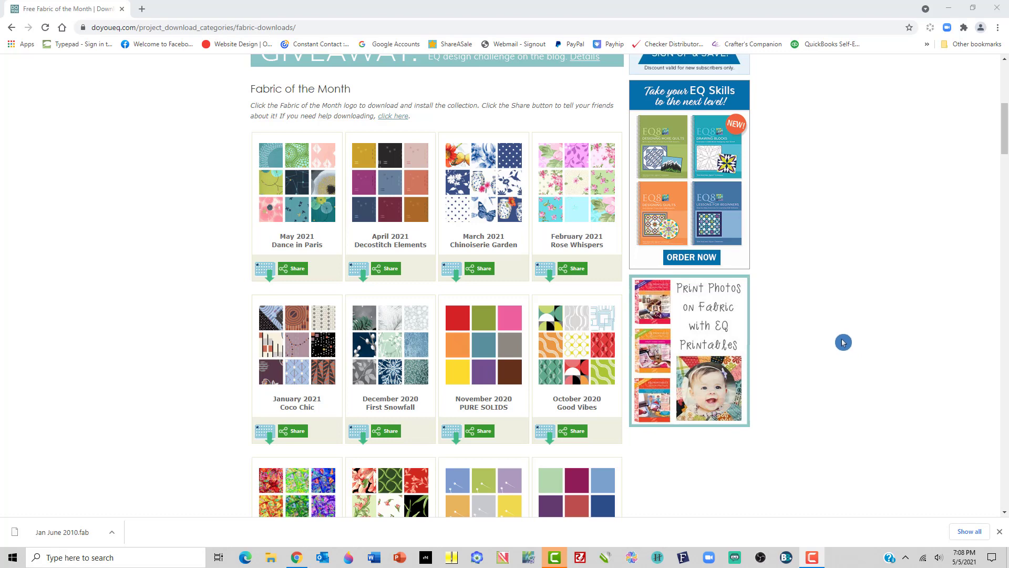
{"action": "scroll", "coordinate": [840, 342], "scroll_direction": "up", "scroll_amount": 6}
{"action": "left_click", "coordinate": [59, 28]}
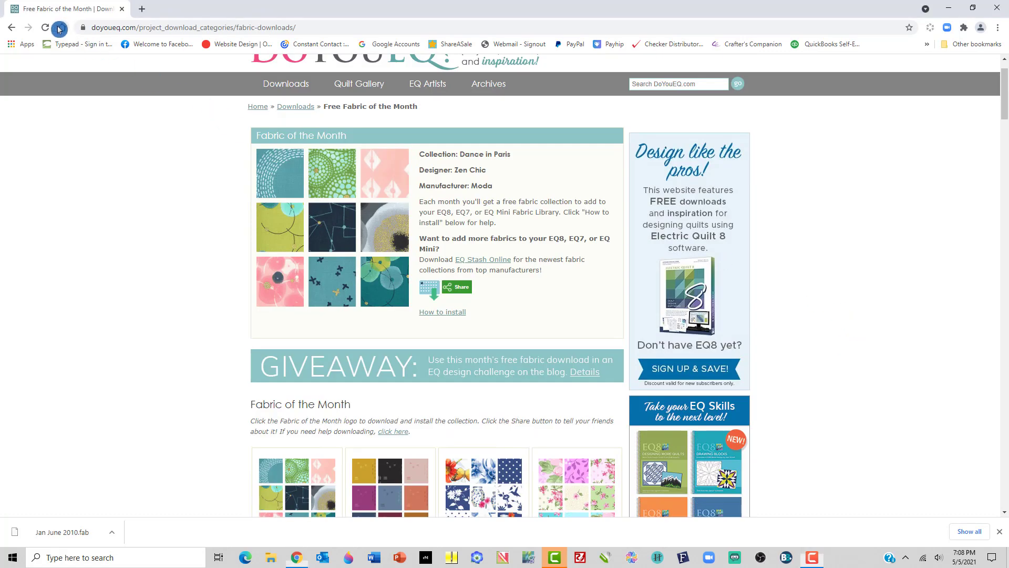